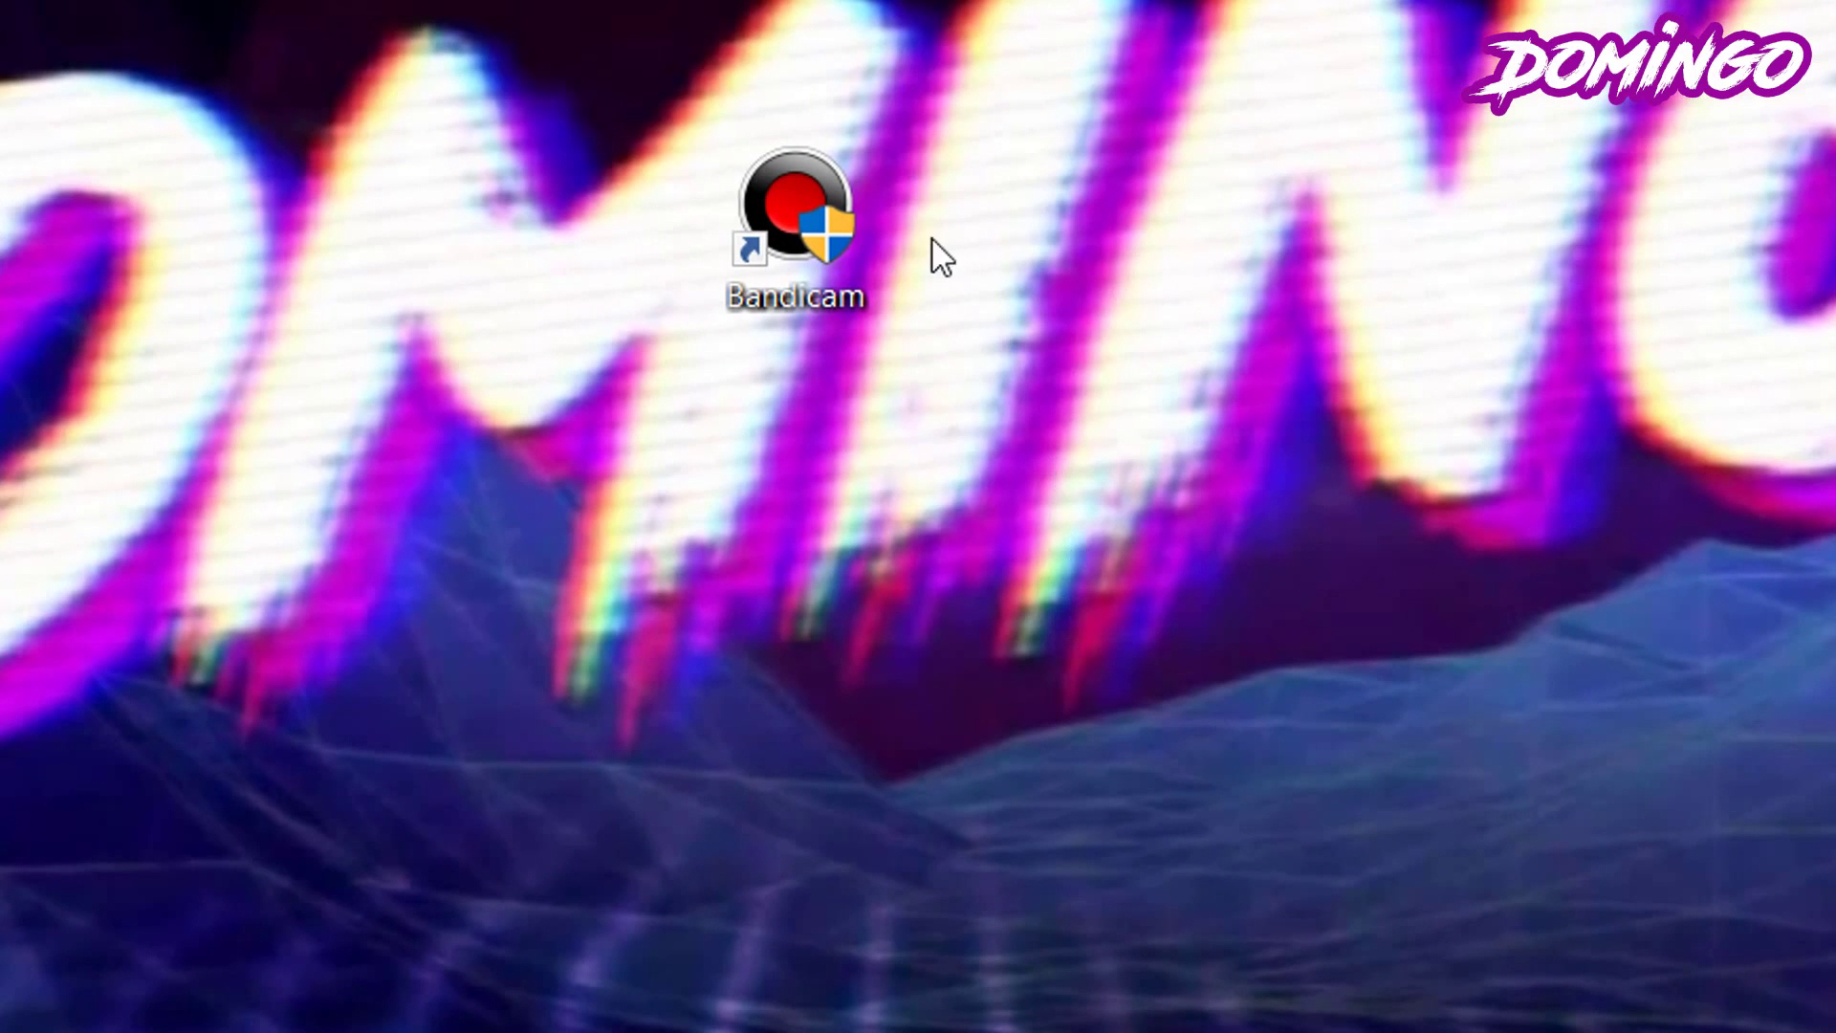
Step: Launch Bandicam as administrator from its desktop shortcut, opening the General settings
left_click(793, 251)
right_click(792, 248)
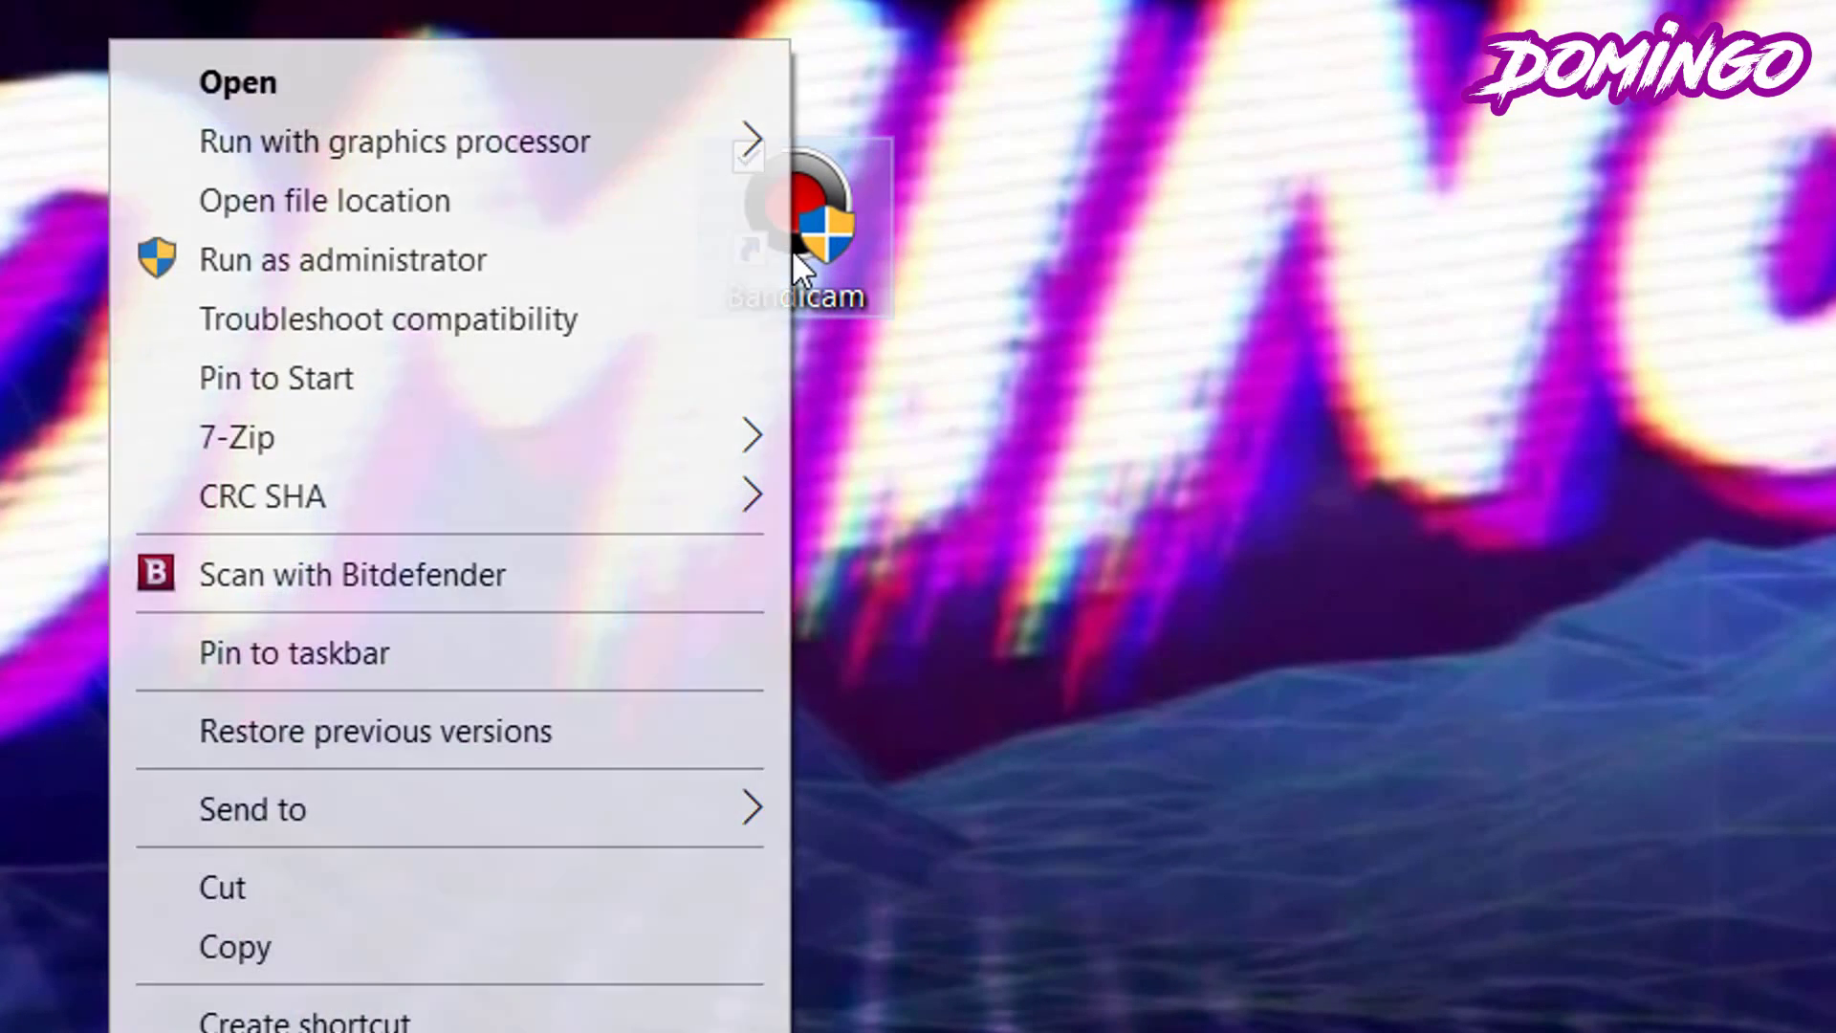
left_click(469, 258)
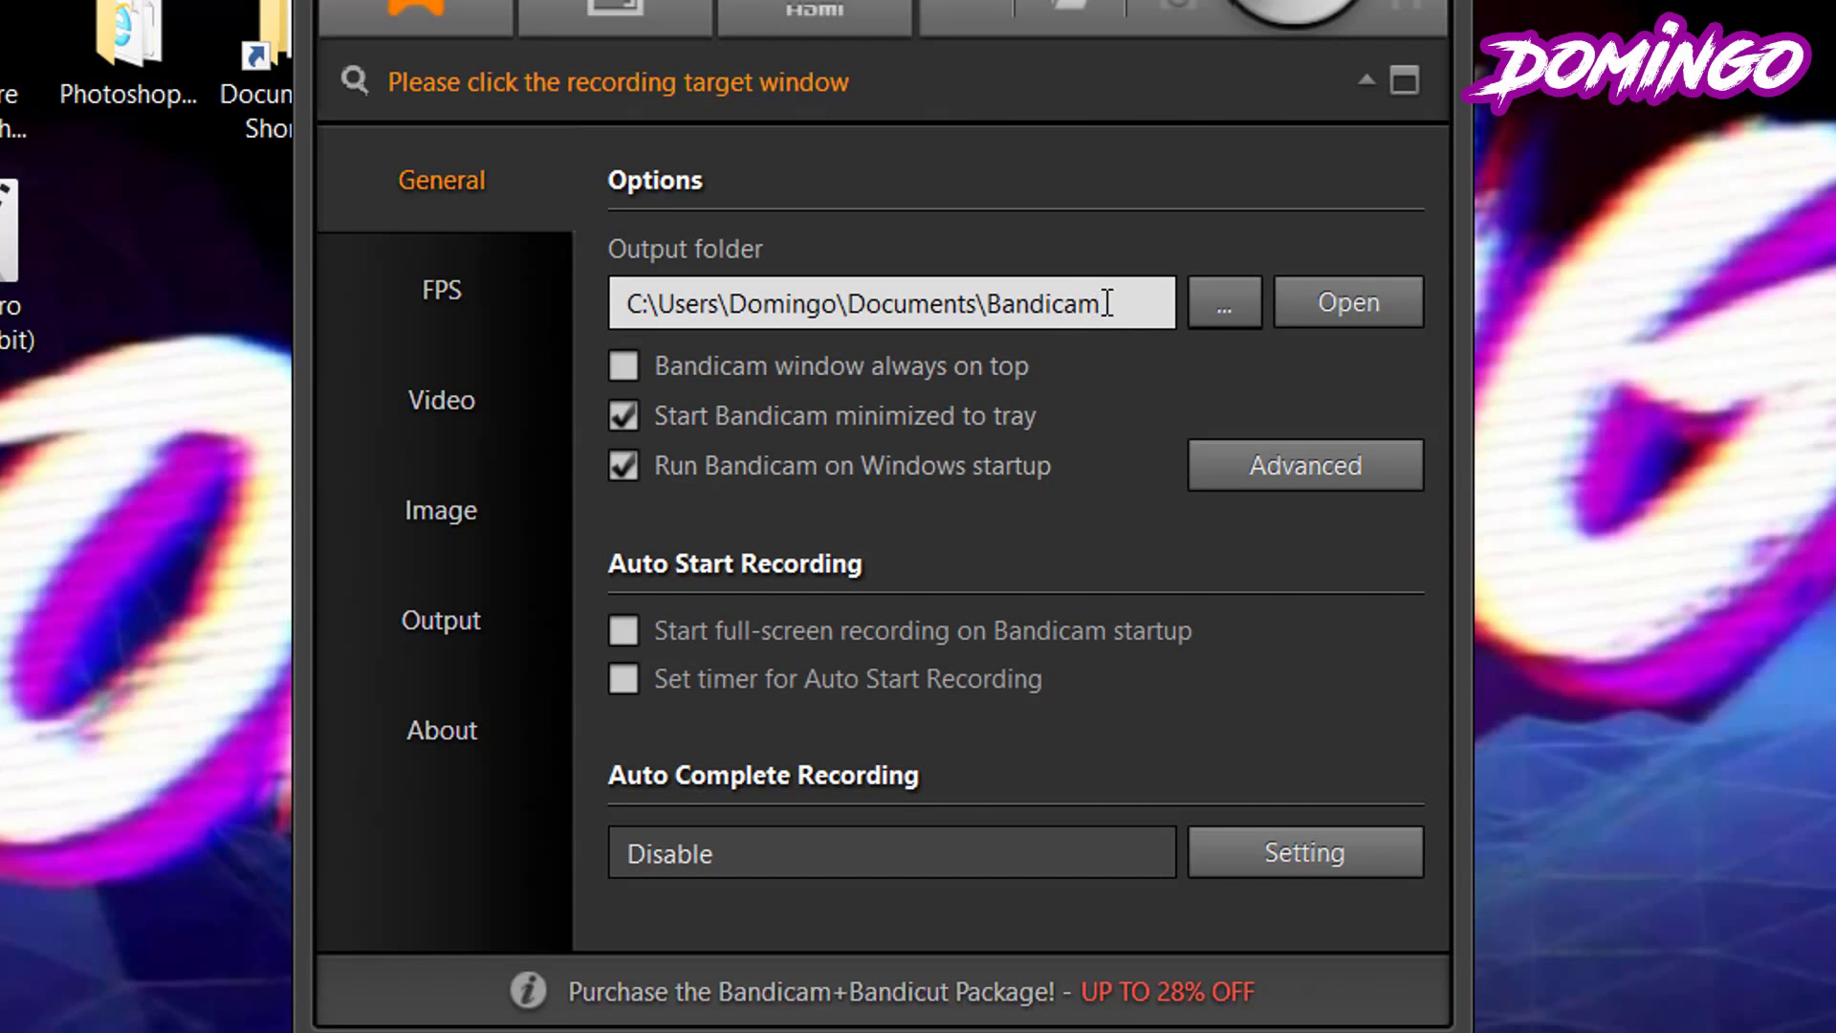
left_click(1338, 307)
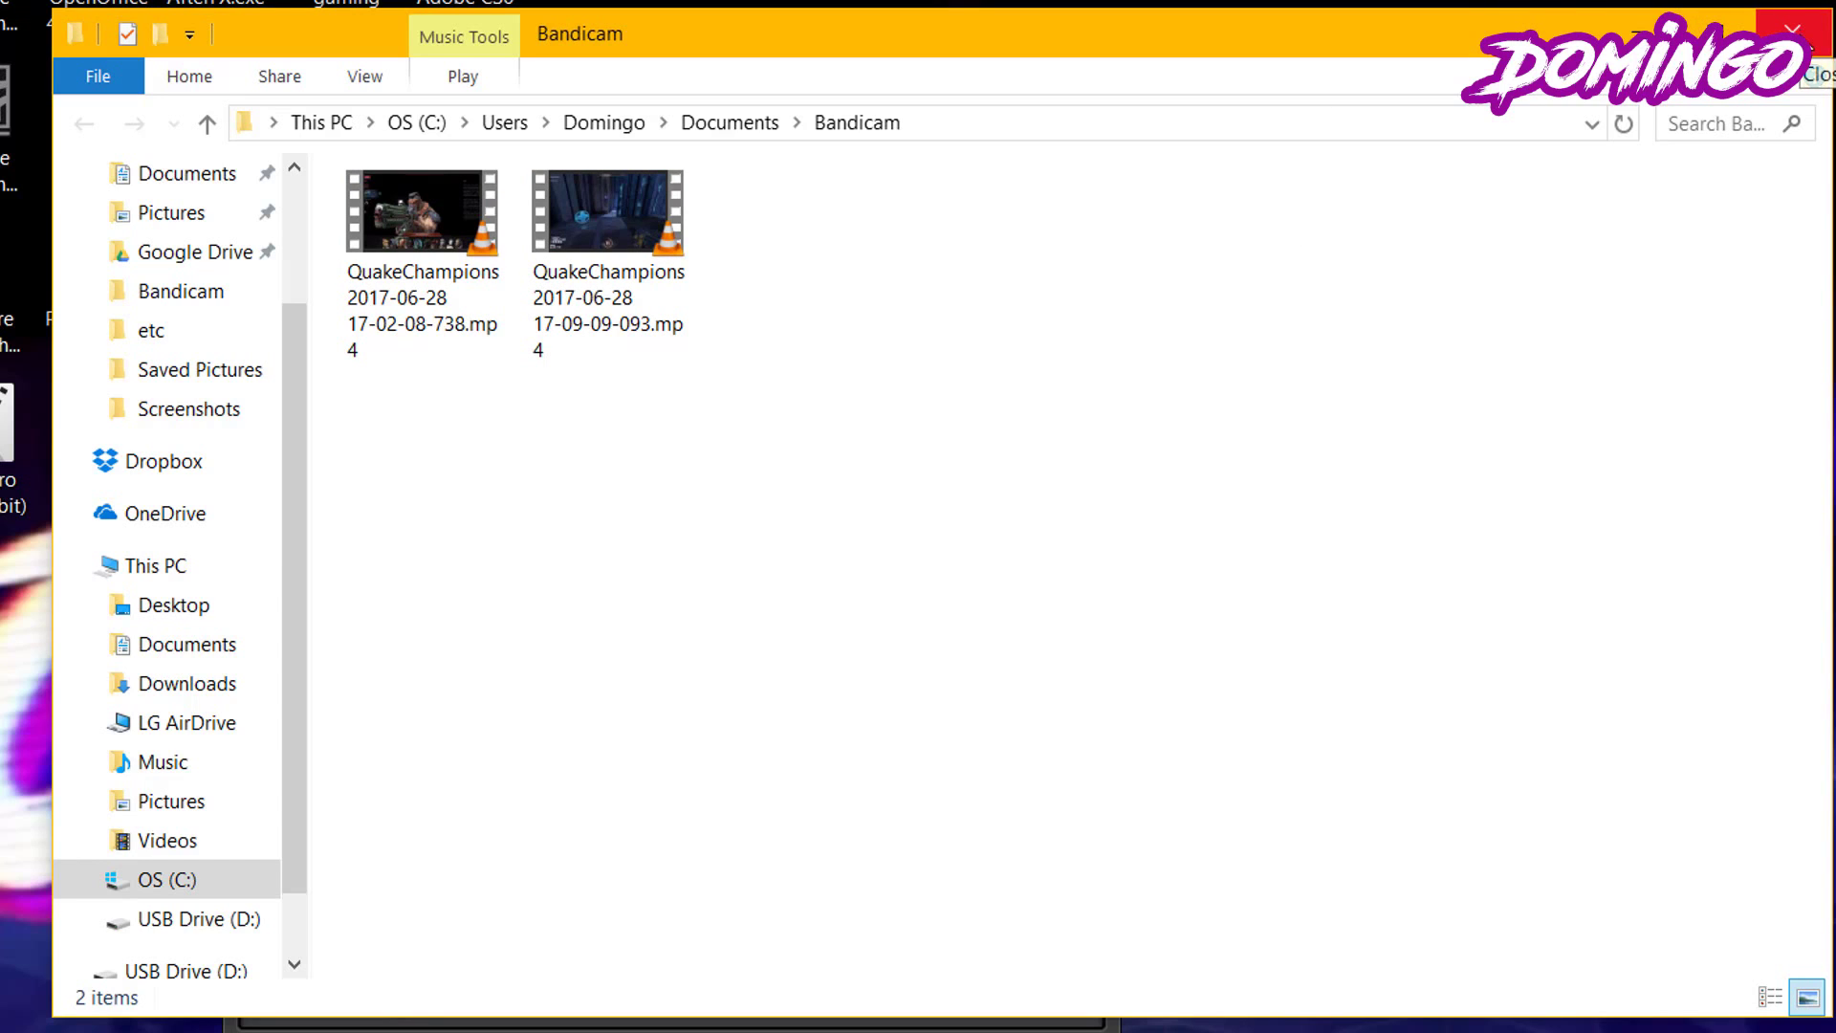
left_click(1802, 36)
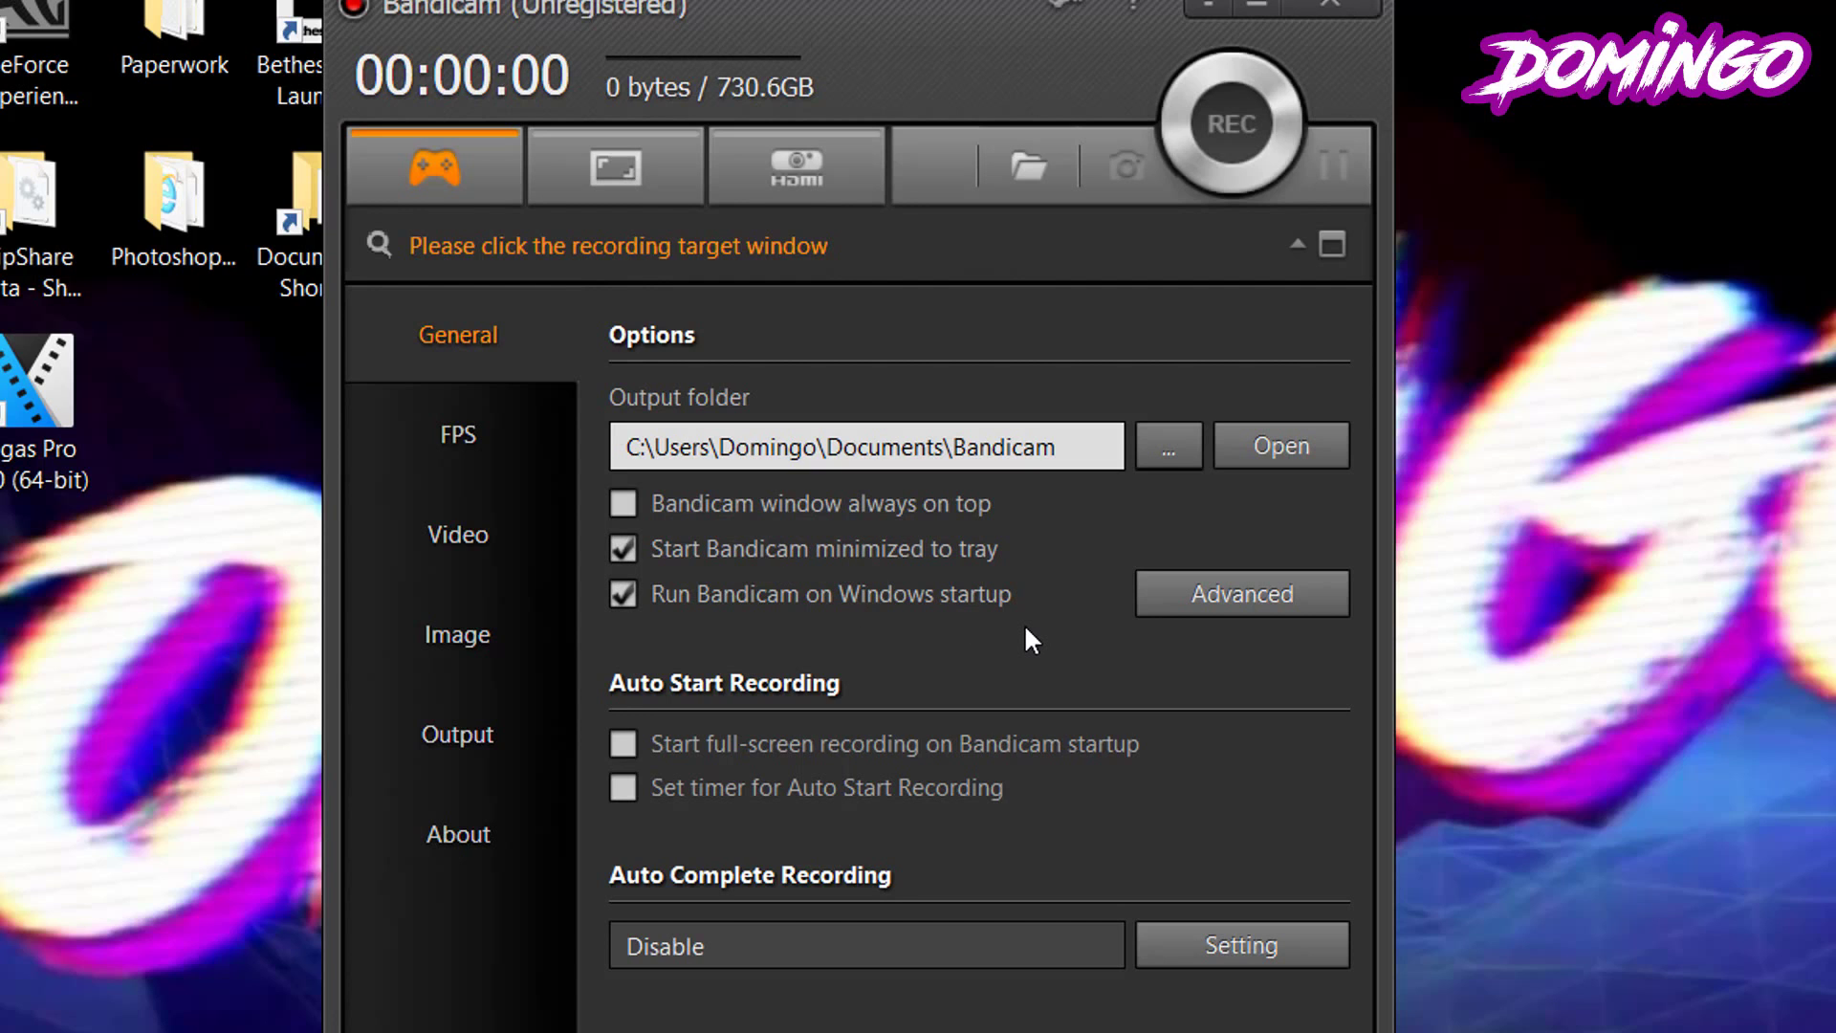
Step: Review the Output, Hooking, Language and Others advanced tabs, then view MP4/H264/30 FPS format settings
left_click(1216, 599)
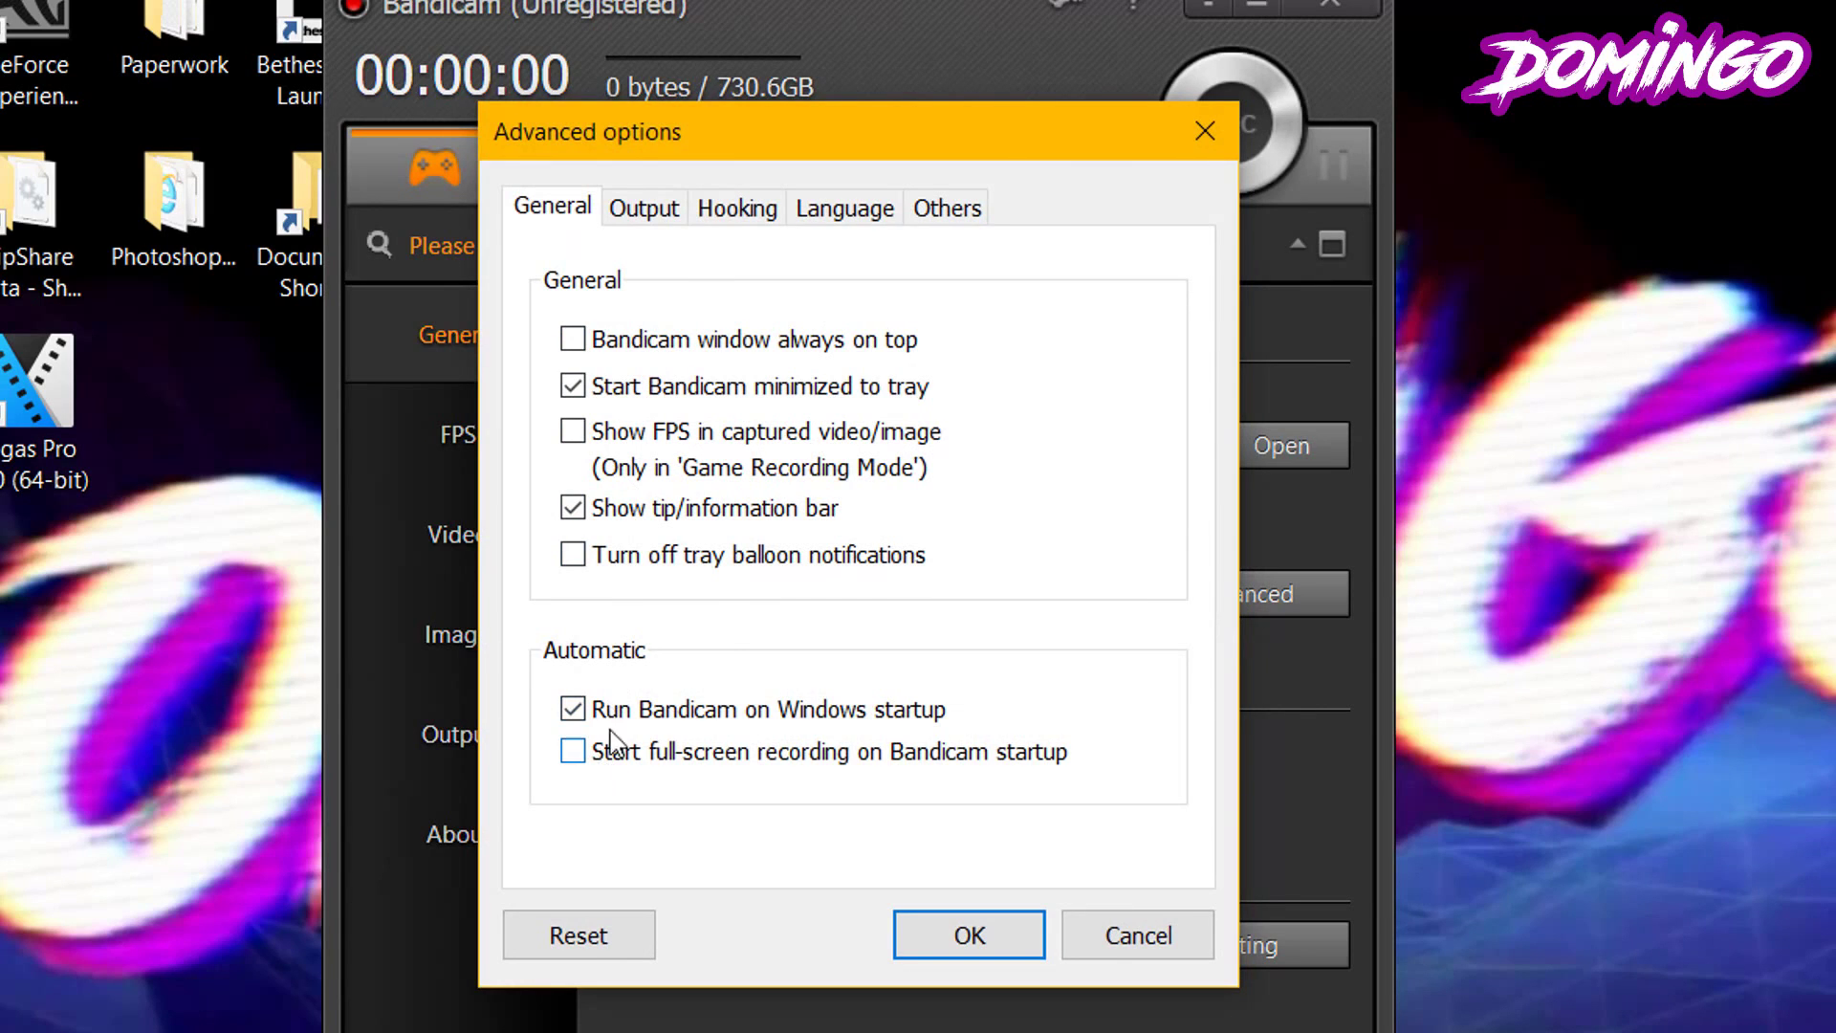
left_click(631, 209)
left_click(775, 212)
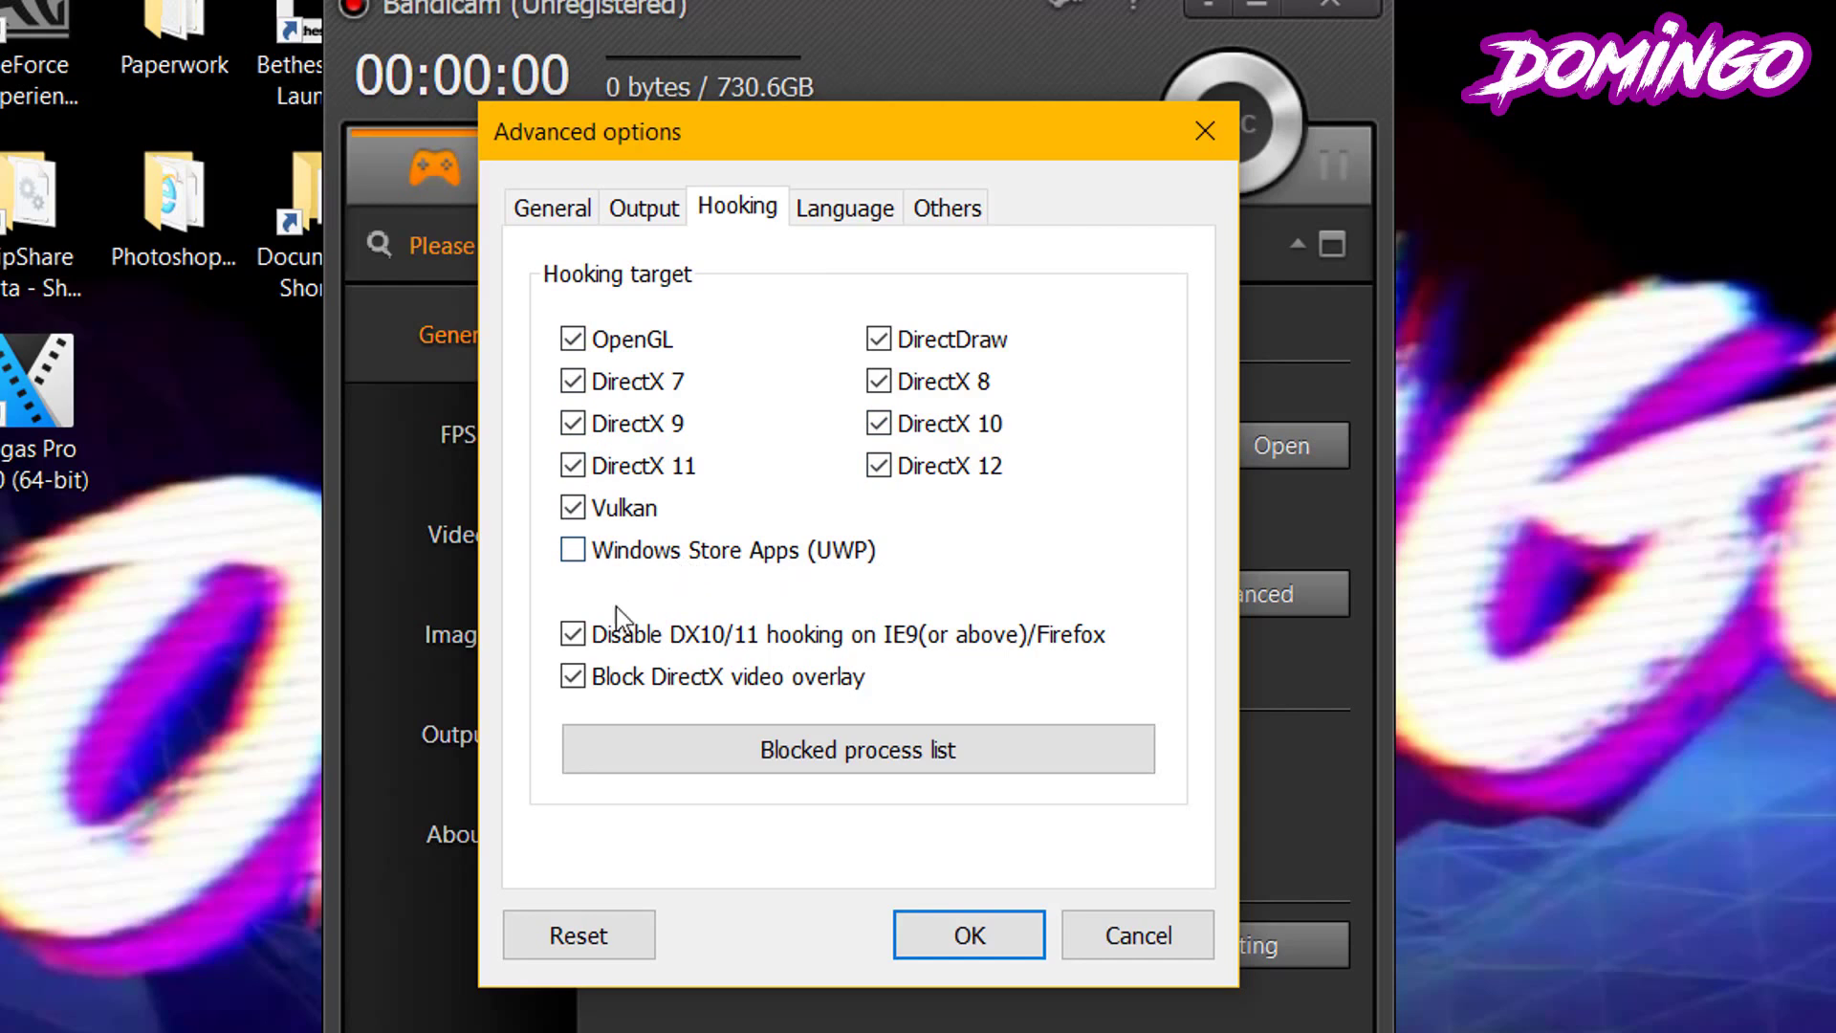
left_click(870, 220)
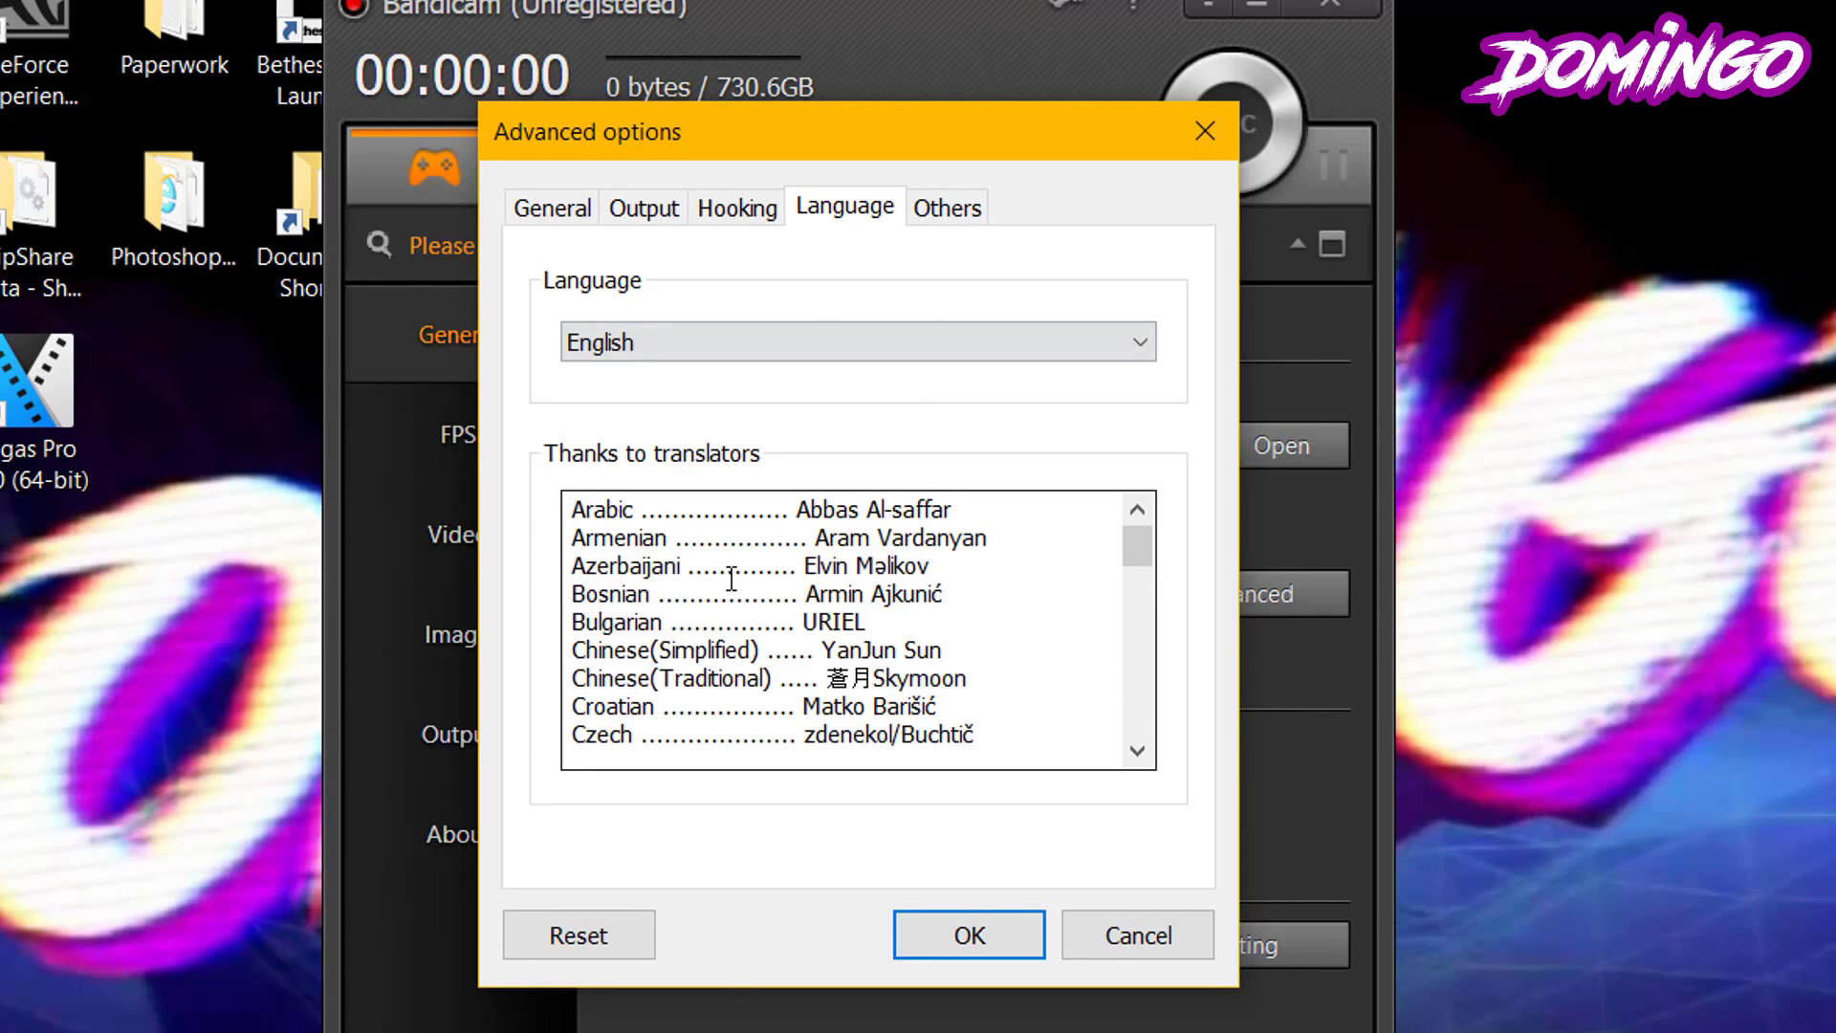
left_click(951, 210)
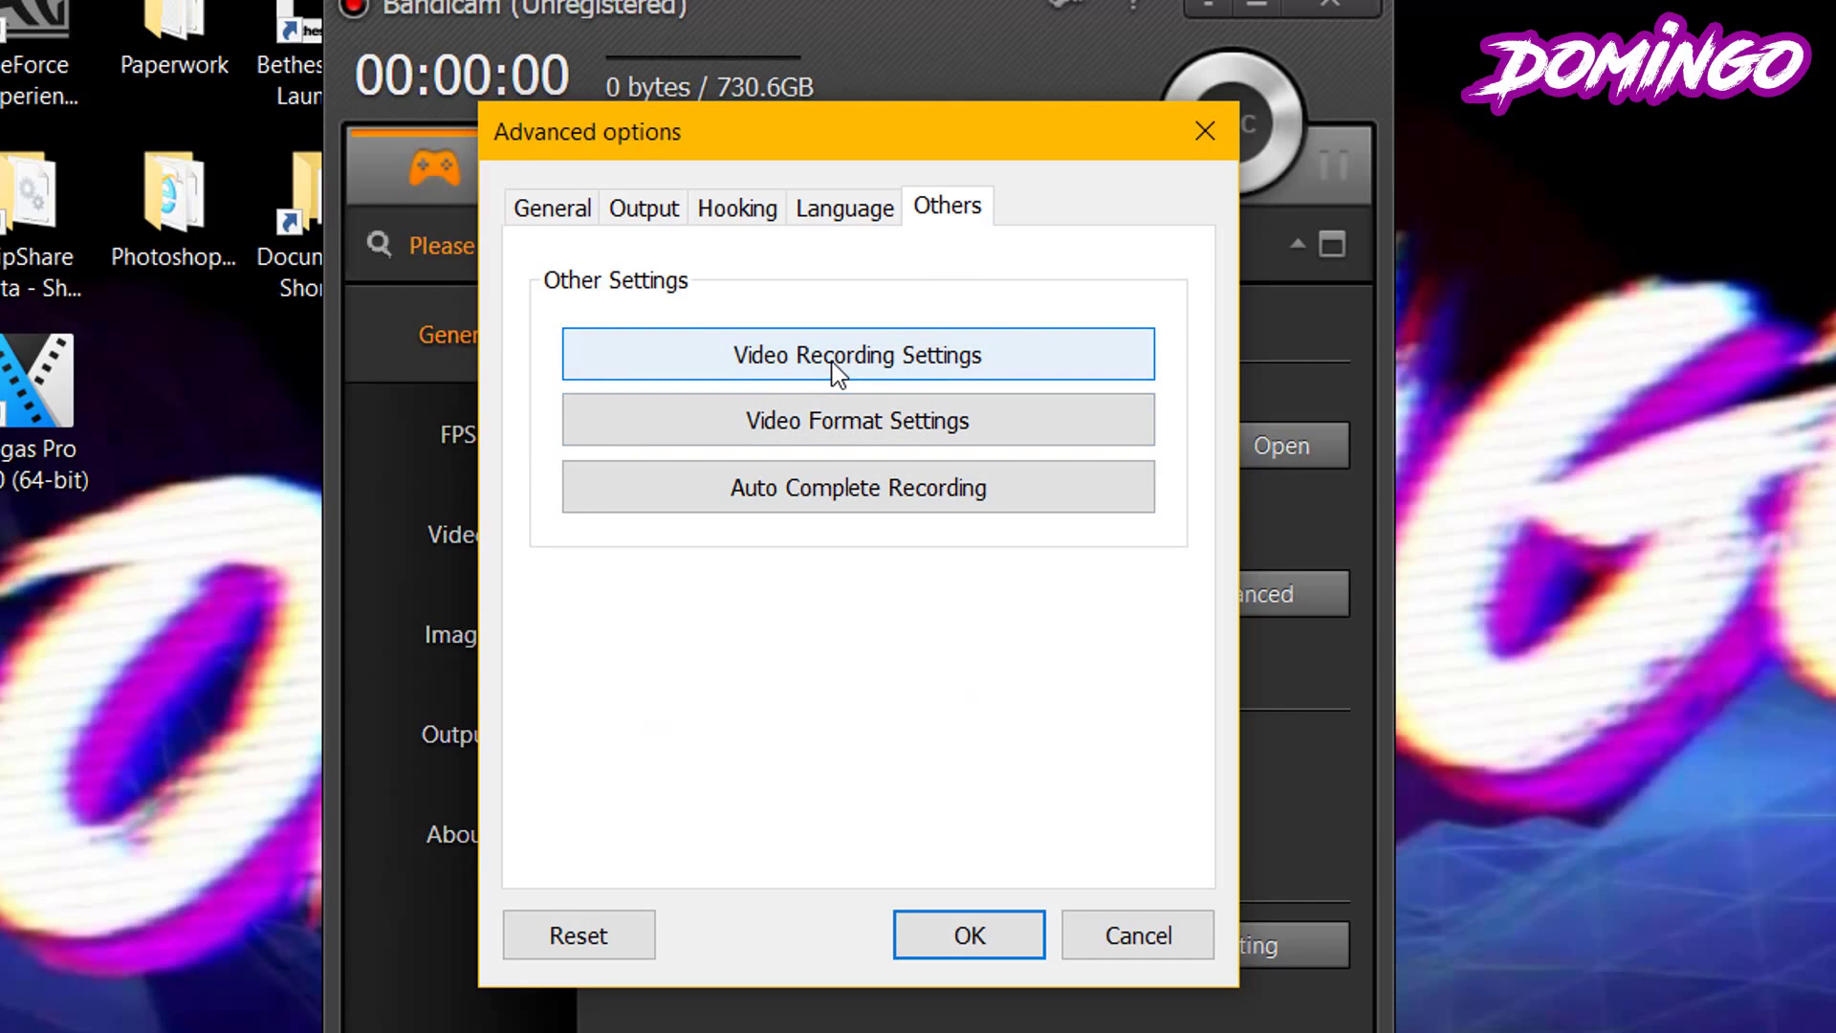
left_click(823, 417)
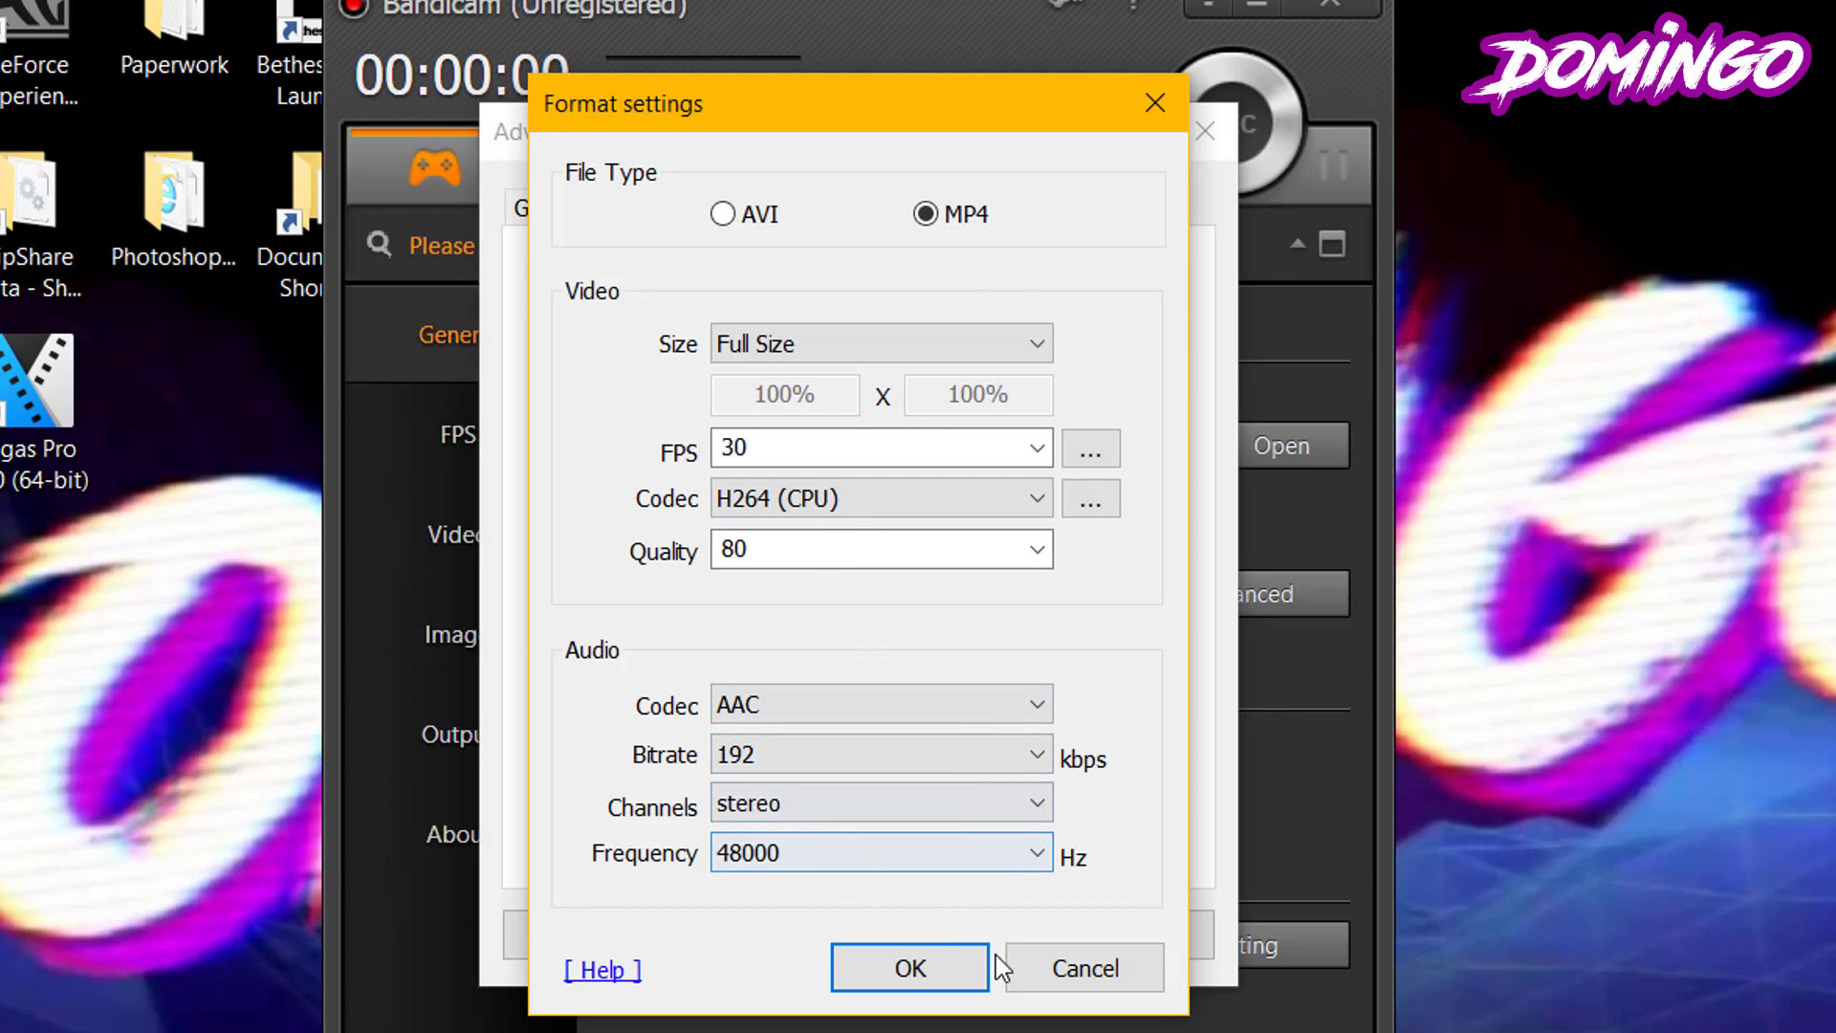
Step: Close the format dialog and keep the default primary sound device in video recording settings
left_click(968, 963)
left_click(888, 369)
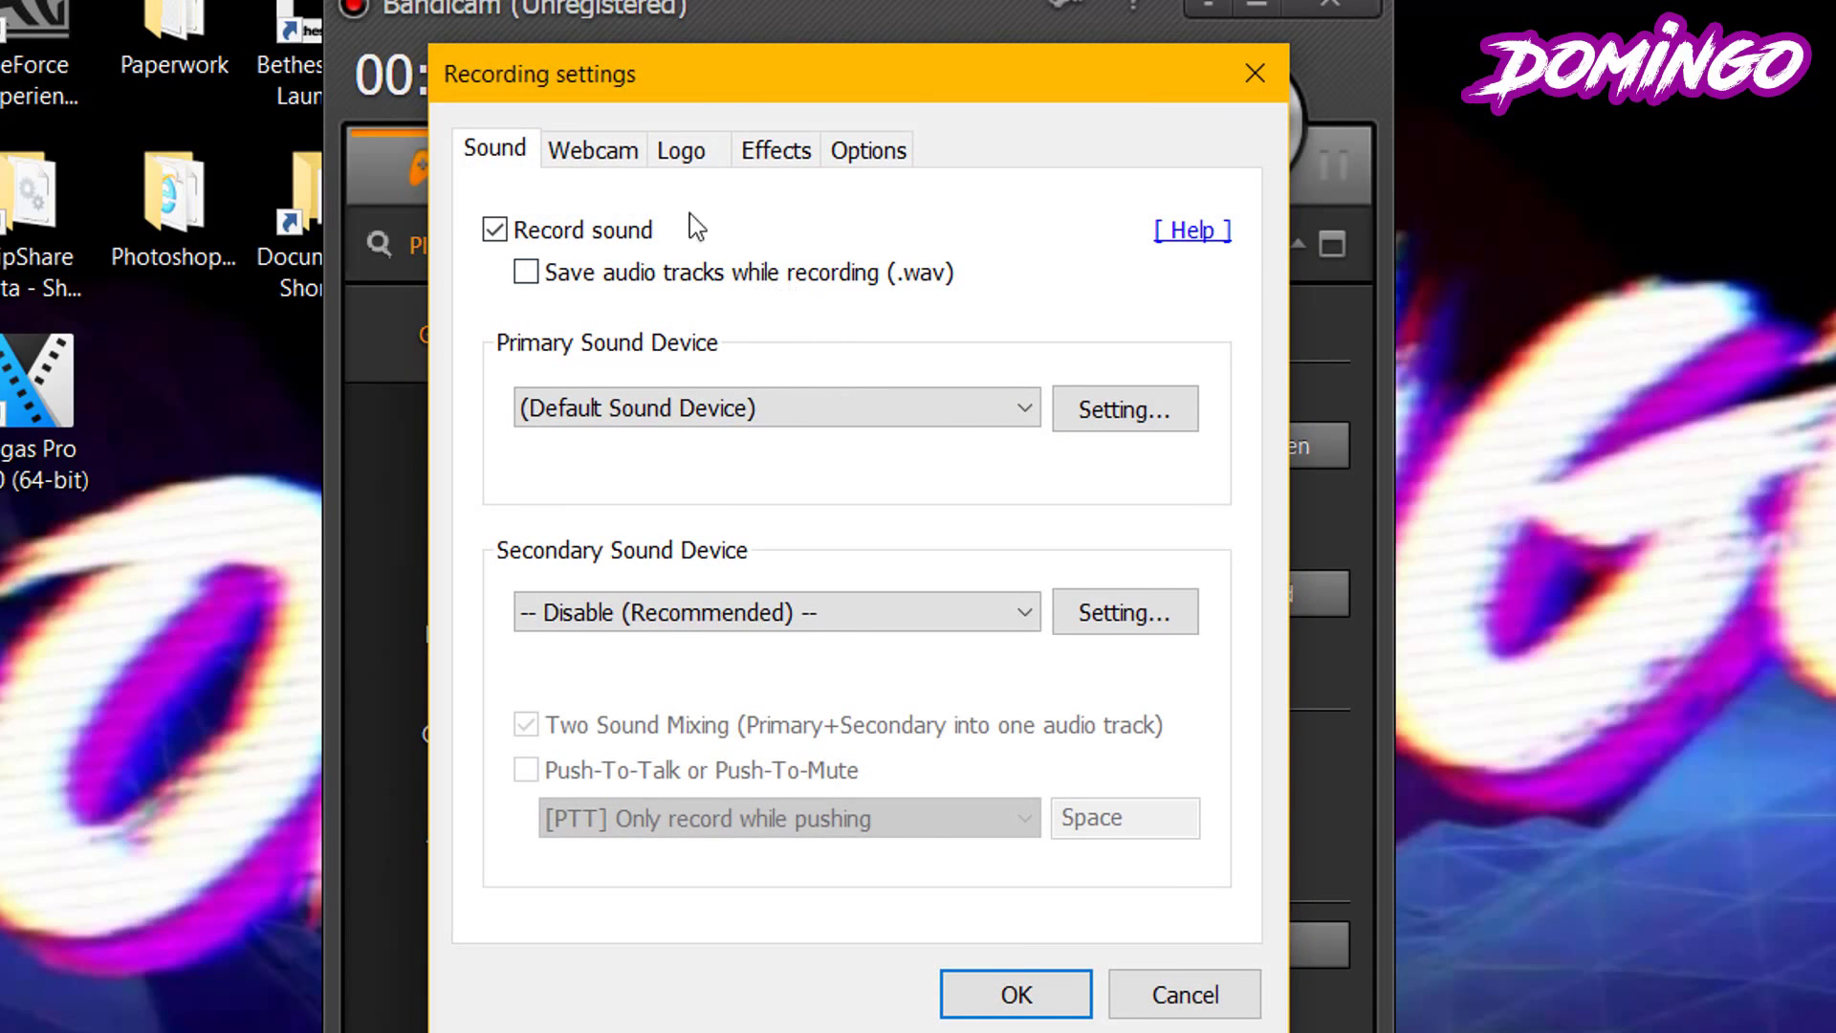
left_click(870, 412)
left_click(899, 296)
Step: Enable Add logo to video on the Logo tab and browse for a logo image
left_click(618, 160)
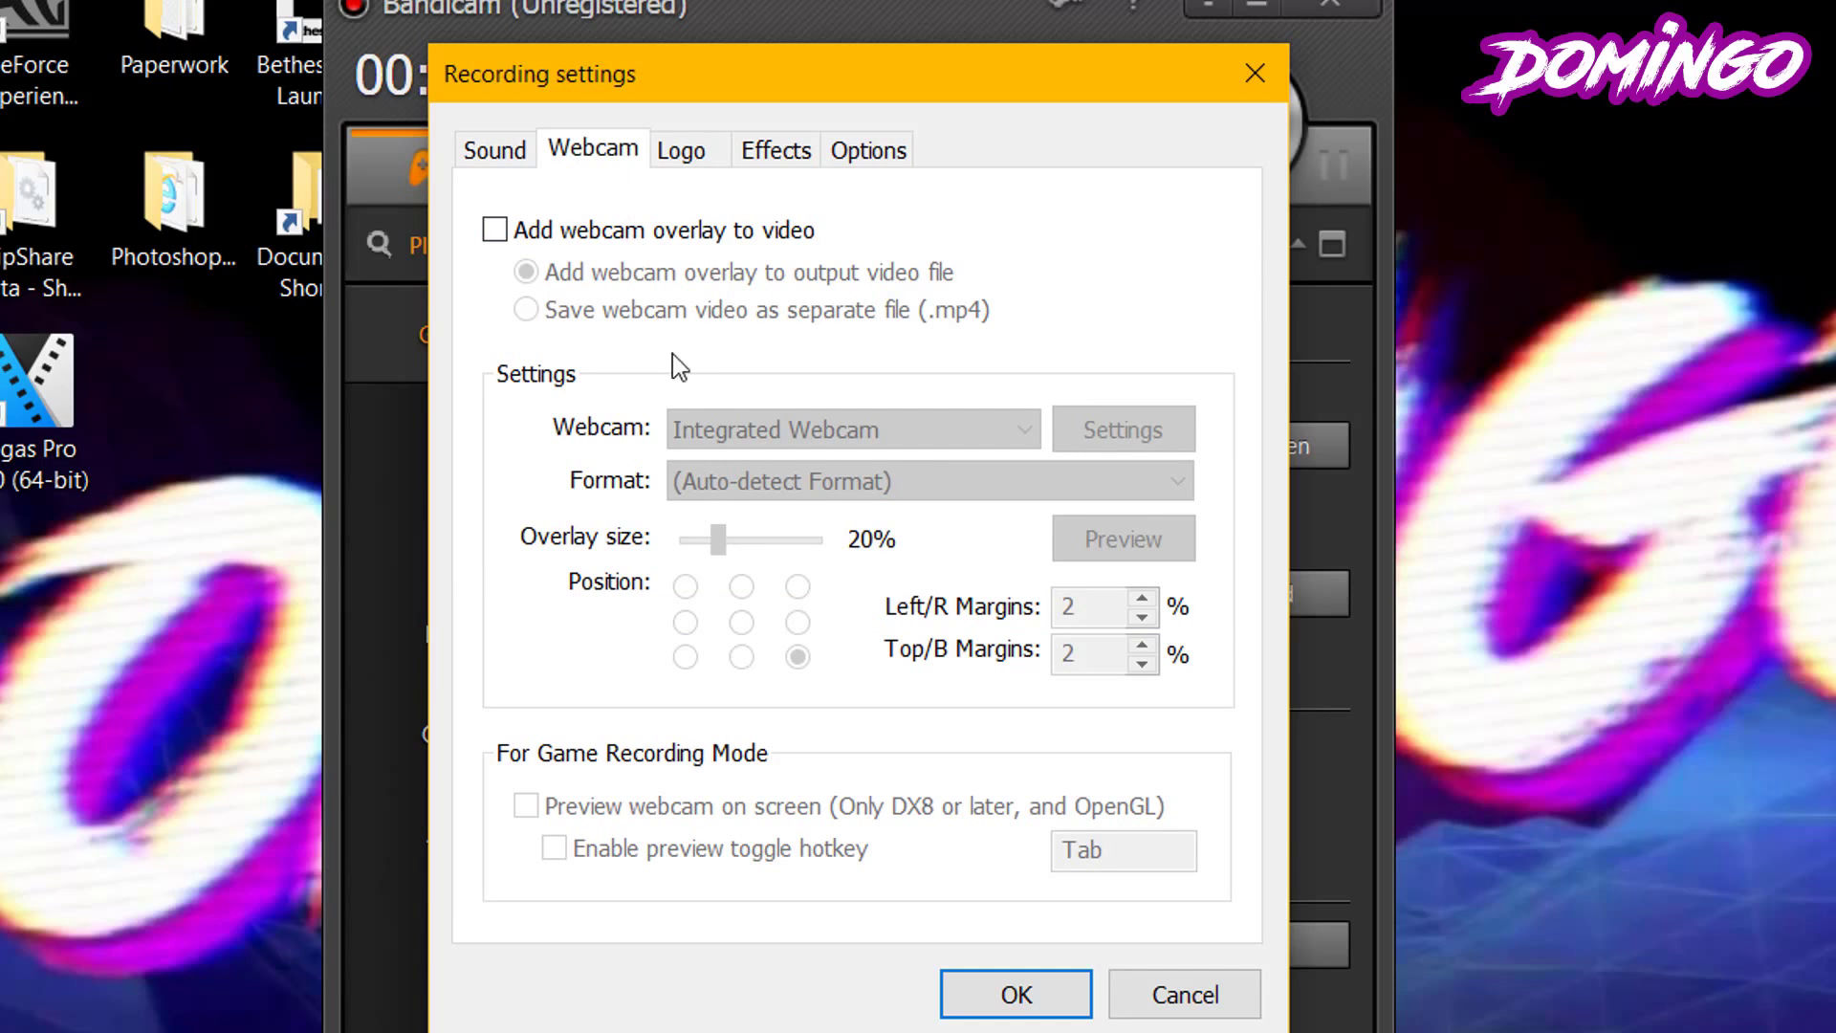
left_click(678, 149)
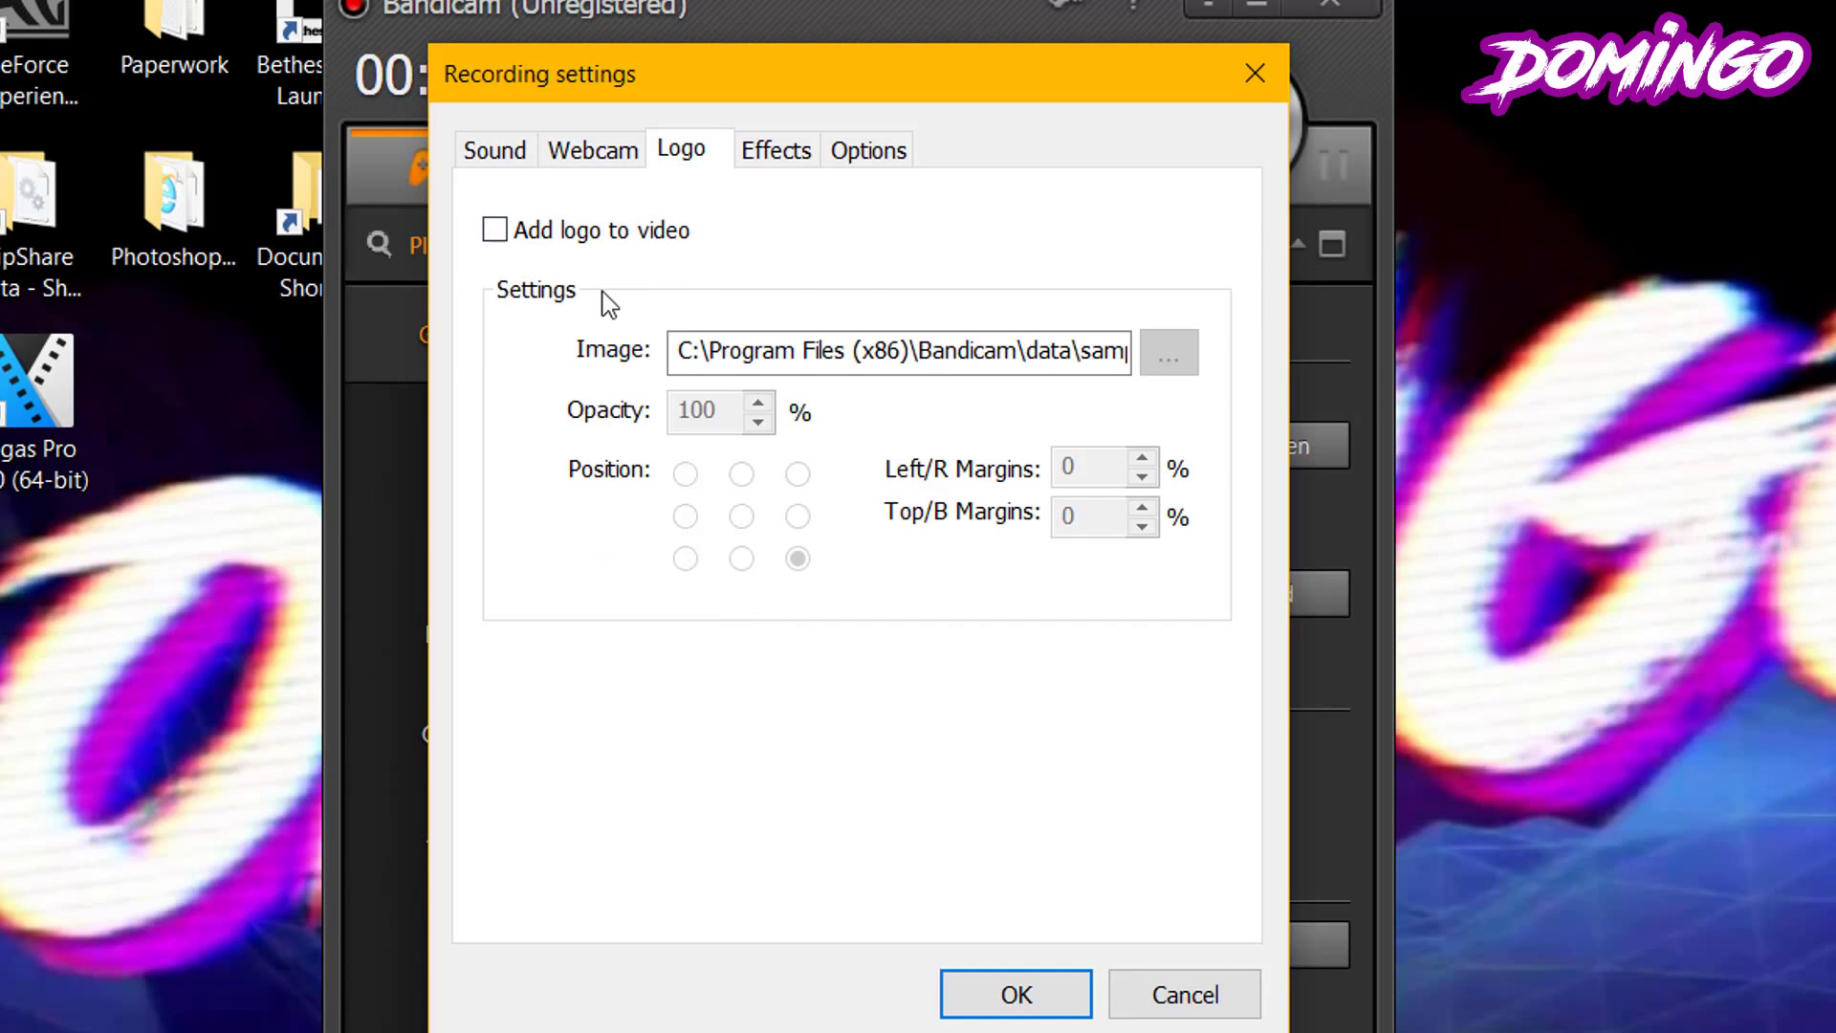
left_click(501, 233)
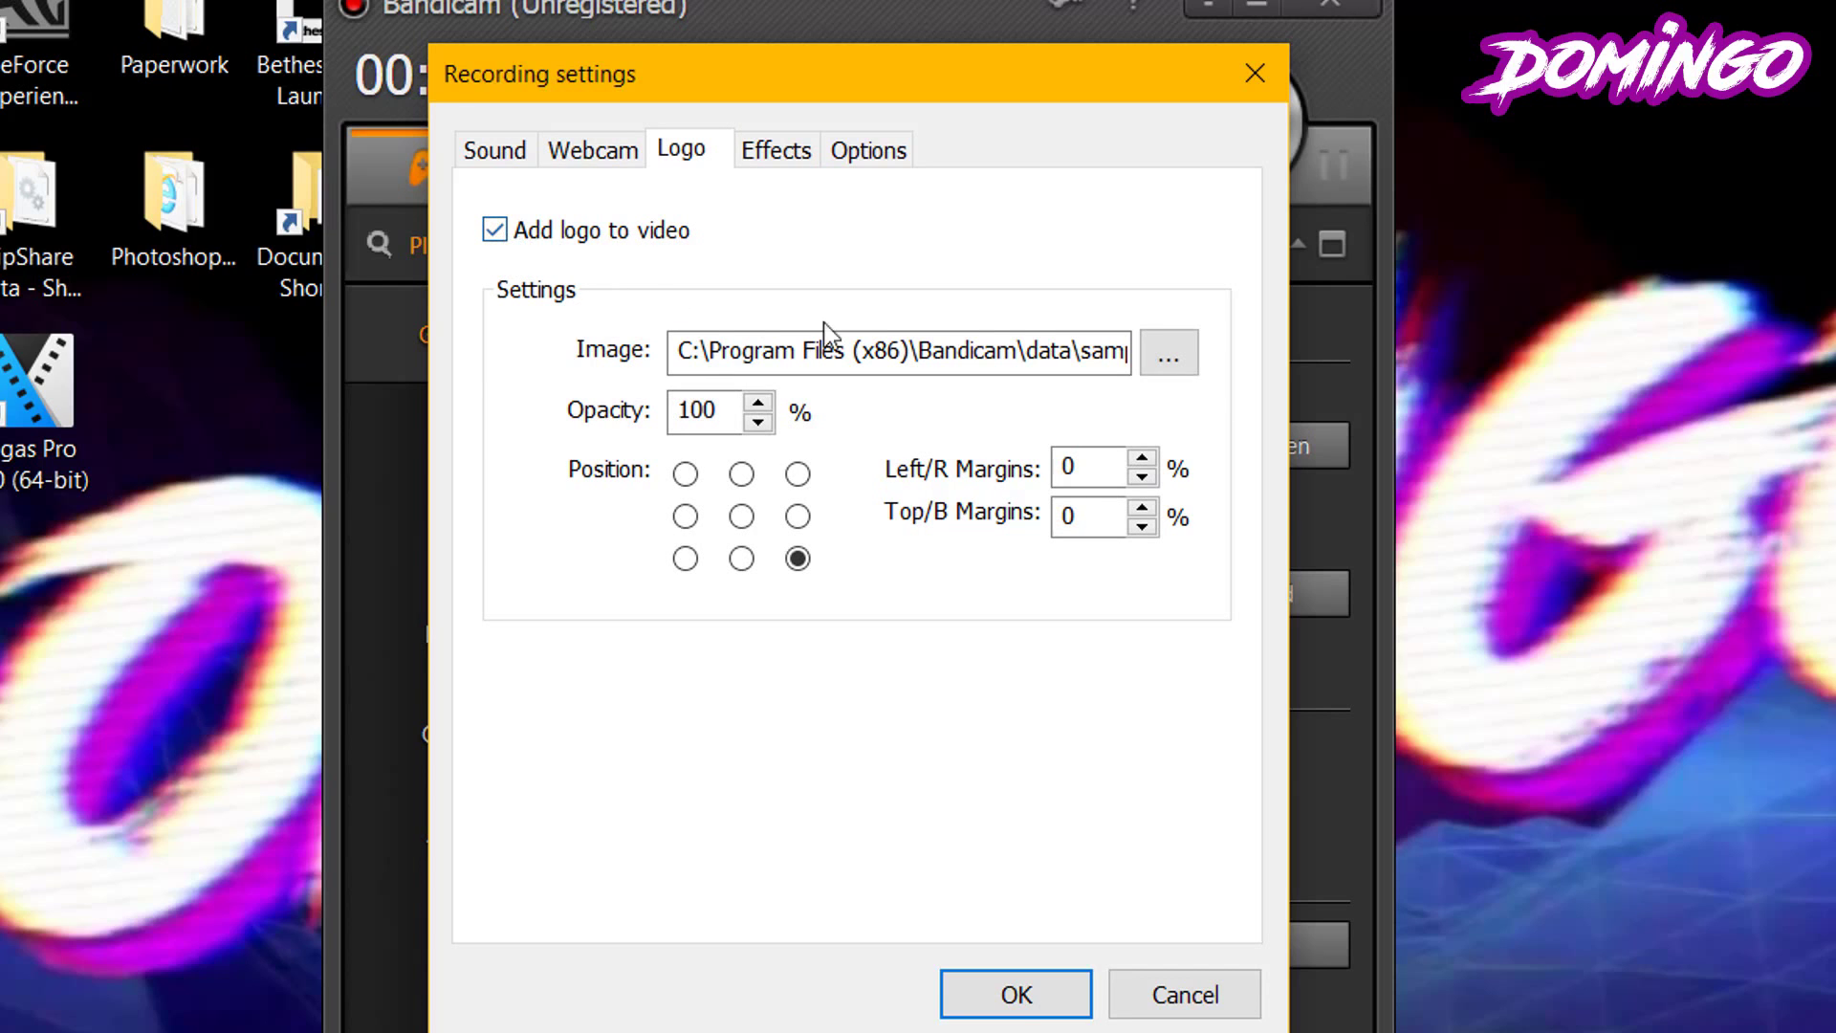
left_click(1171, 352)
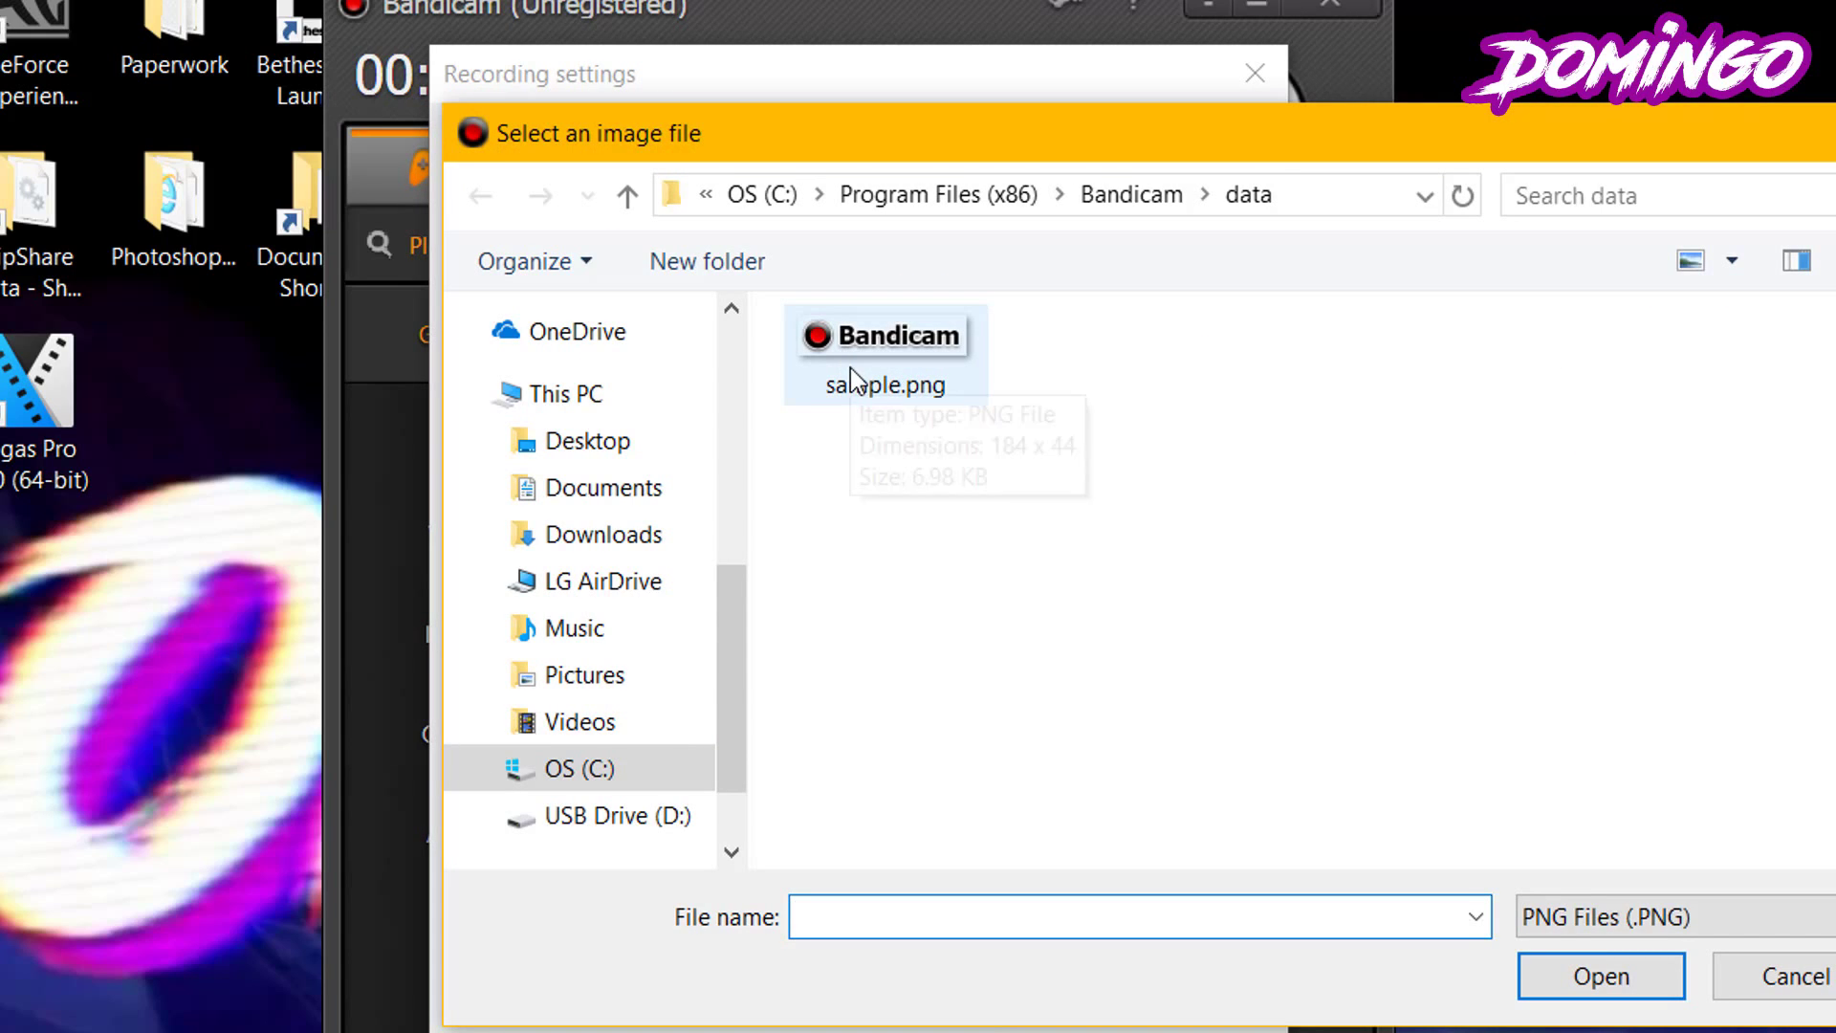
Step: Set watermark2017.png from Pictures > Saved Pictures as the video logo and confirm
left_click(614, 676)
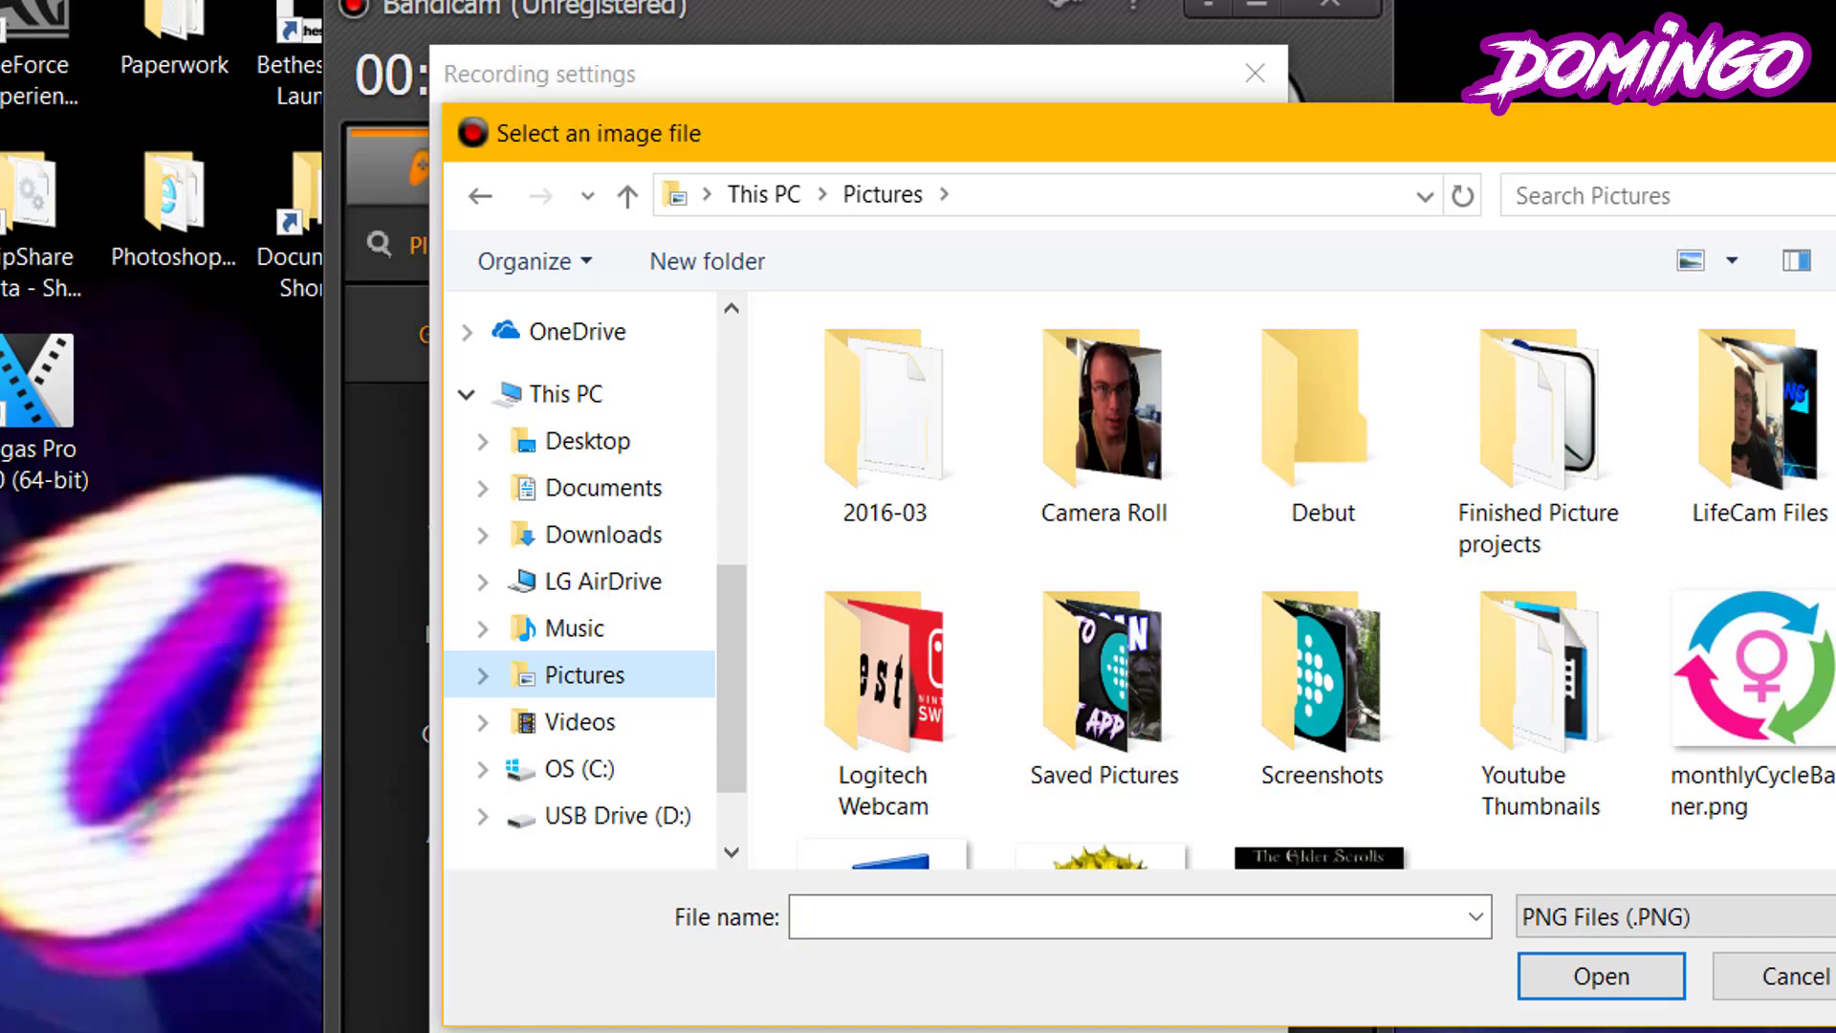
scroll(1329, 631, "down", 2)
double_click(1368, 540)
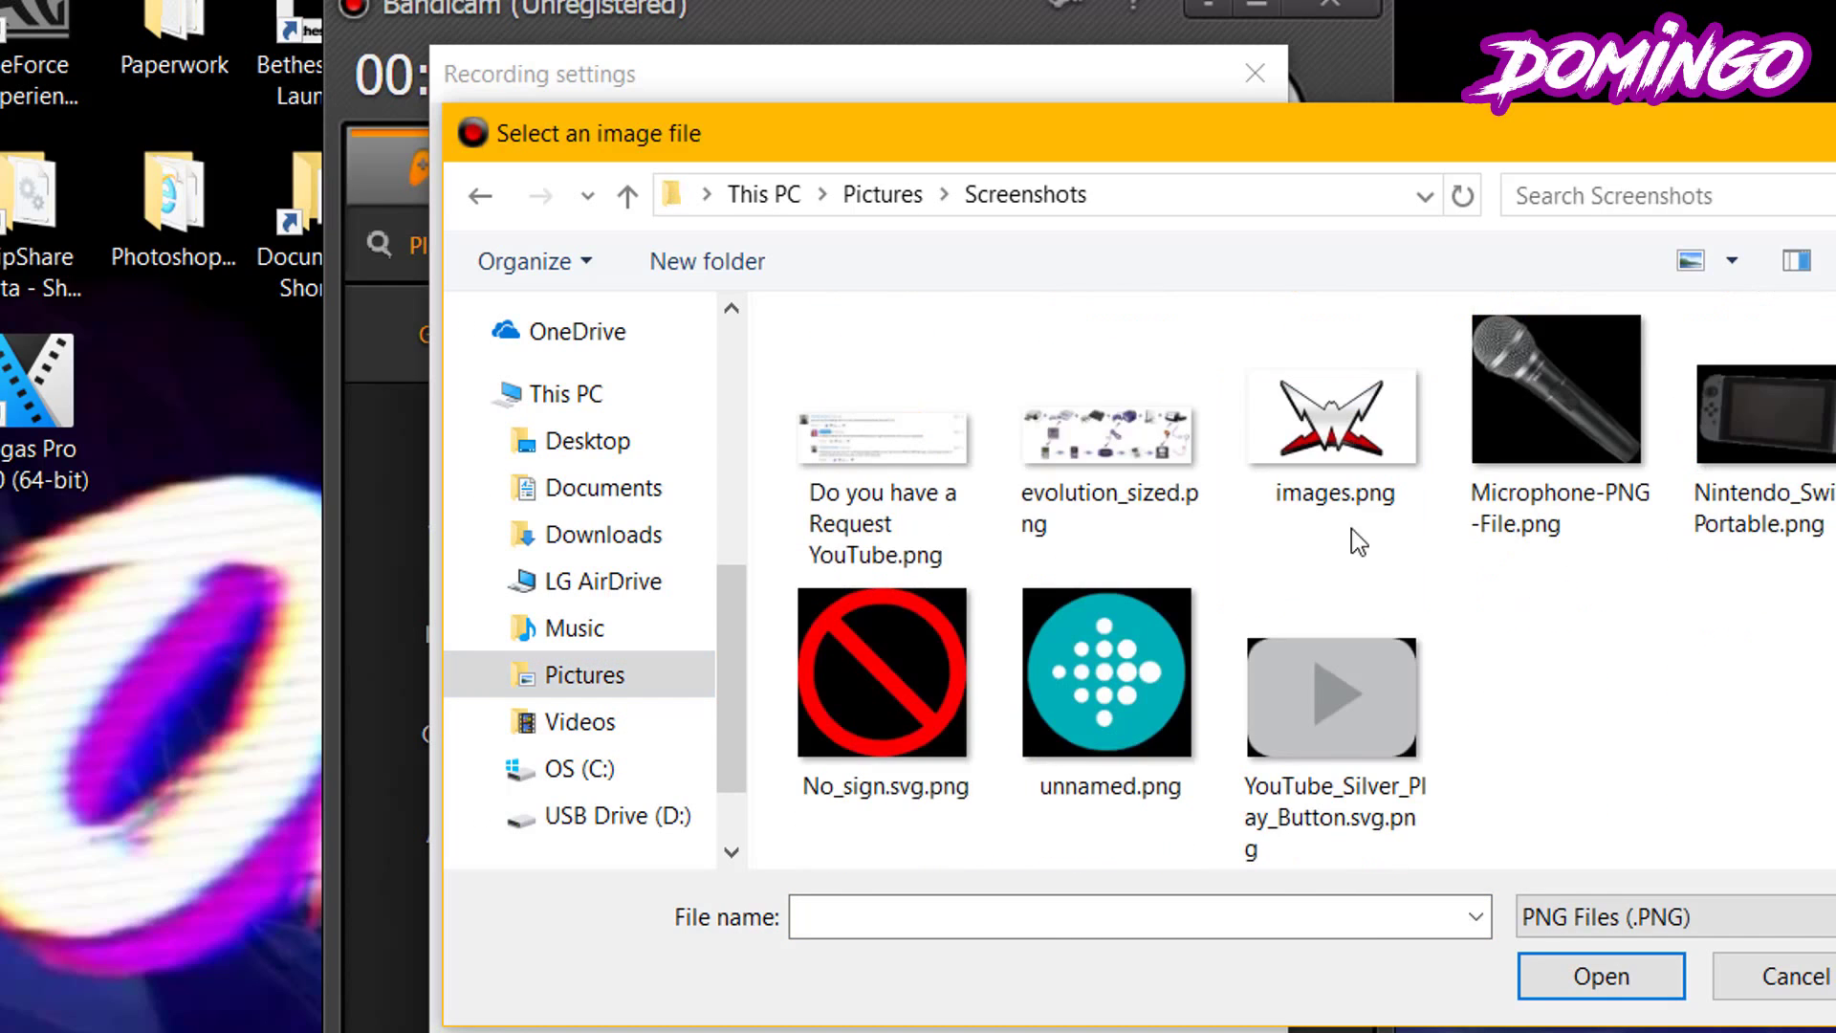
key("alt+Left")
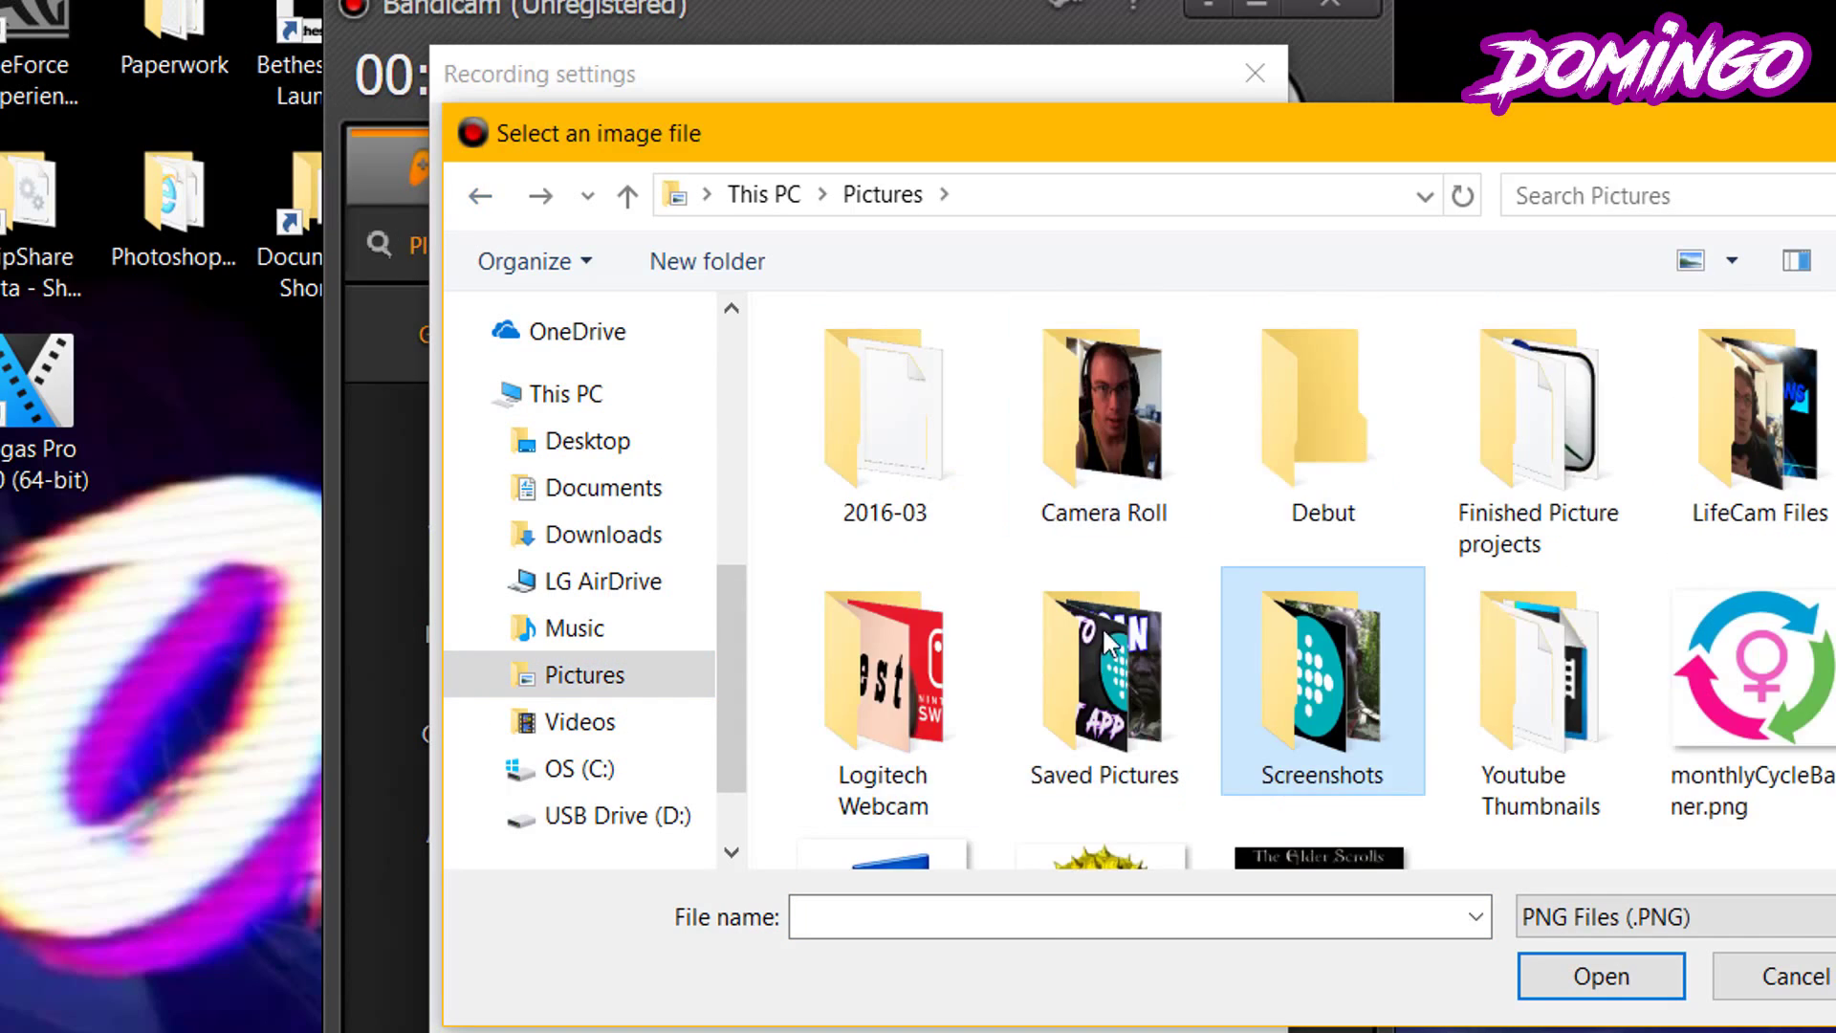
double_click(1092, 686)
left_click(895, 468)
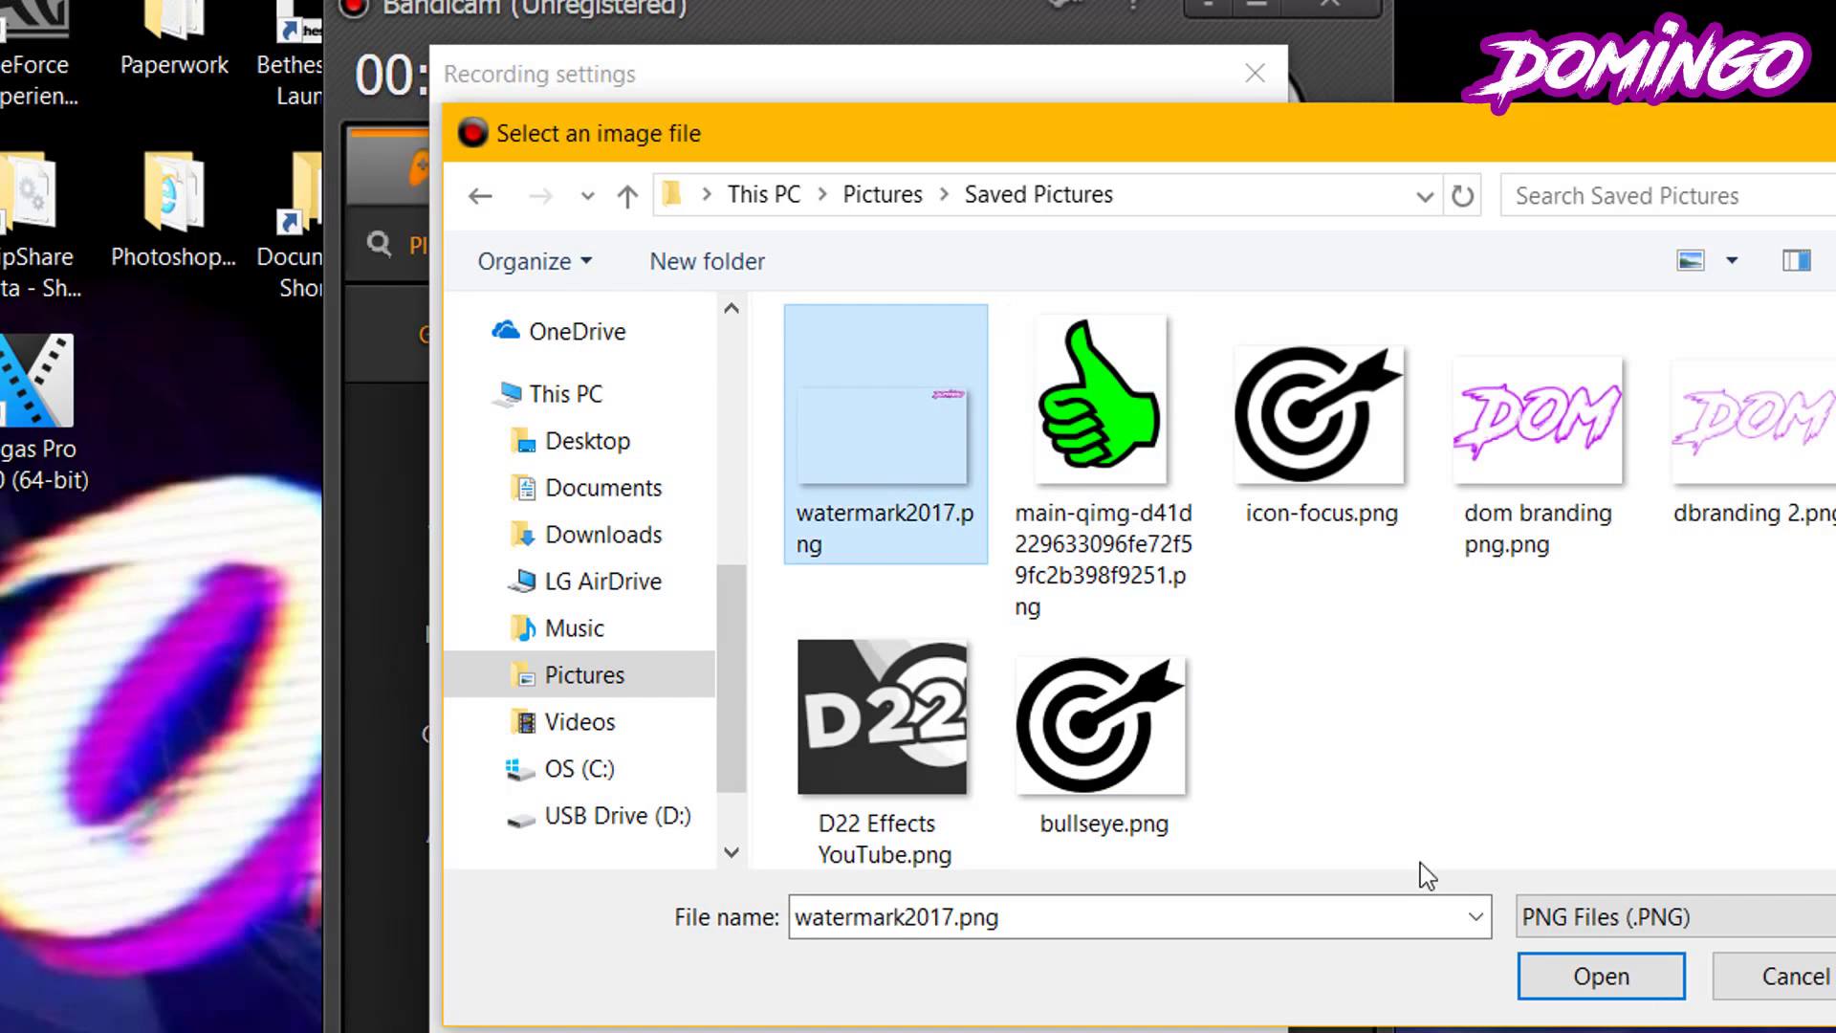
left_click(1595, 975)
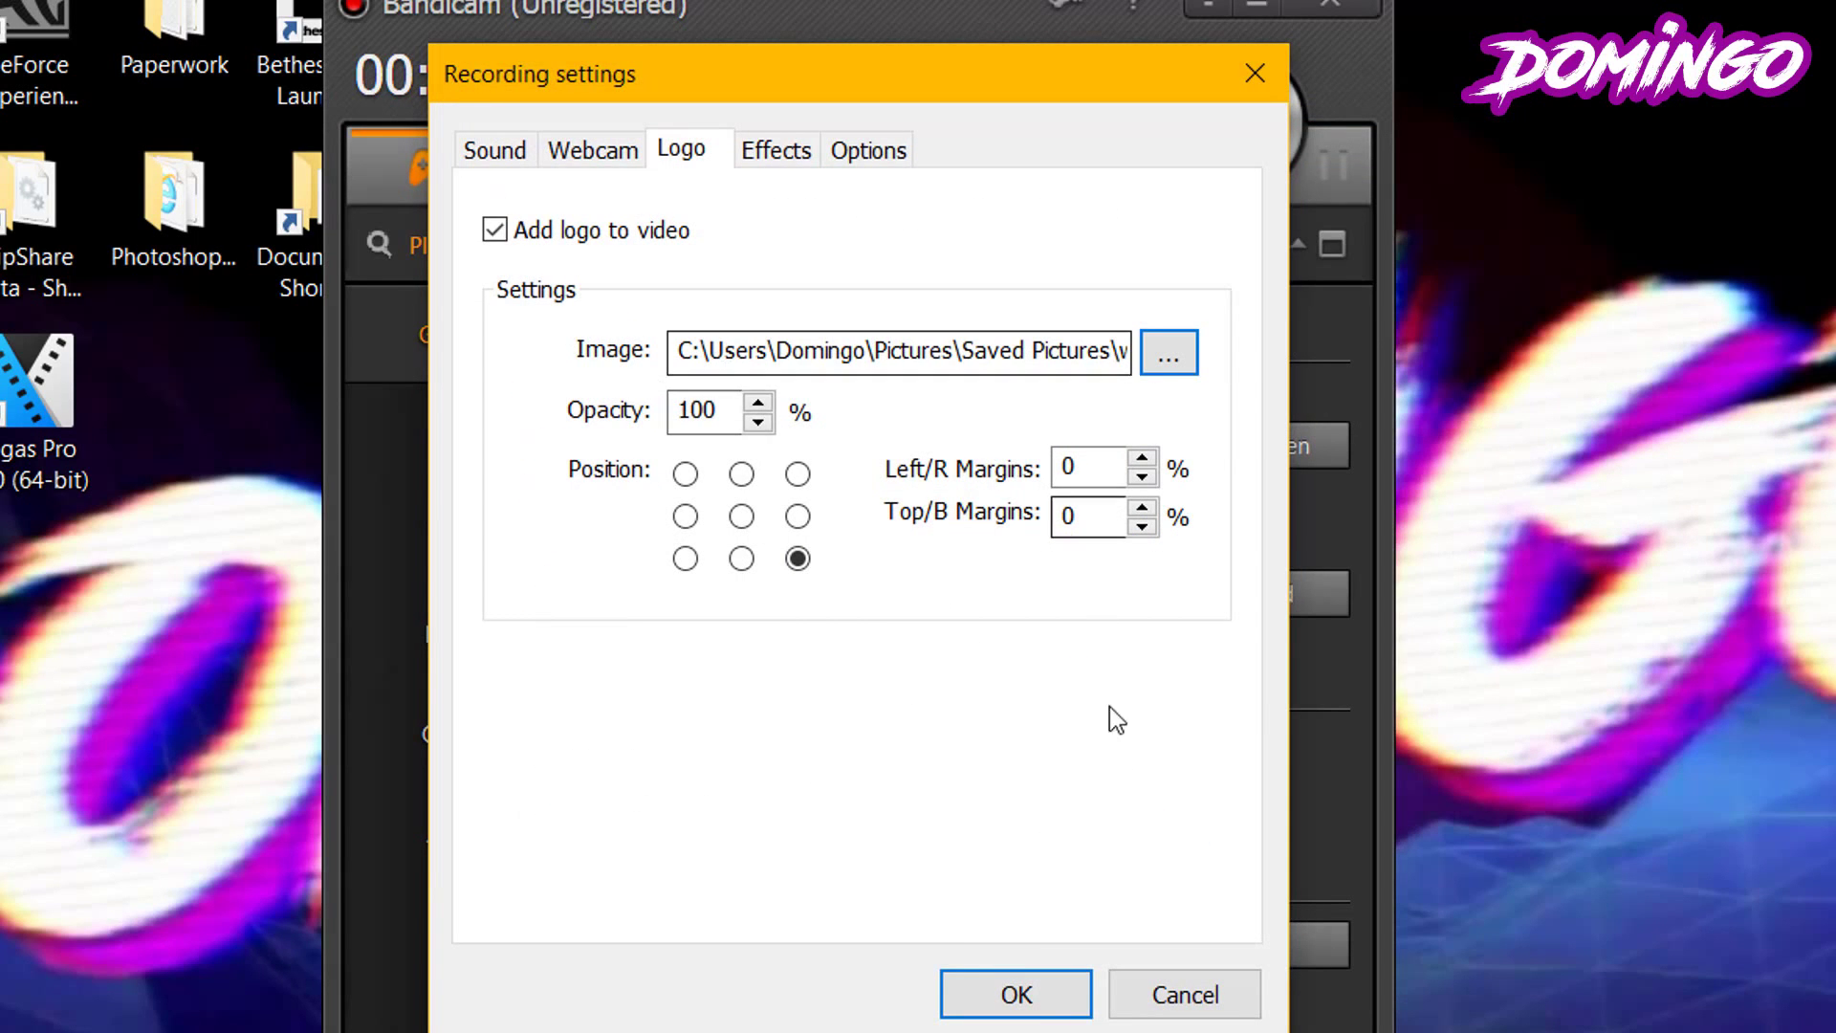
left_click(990, 989)
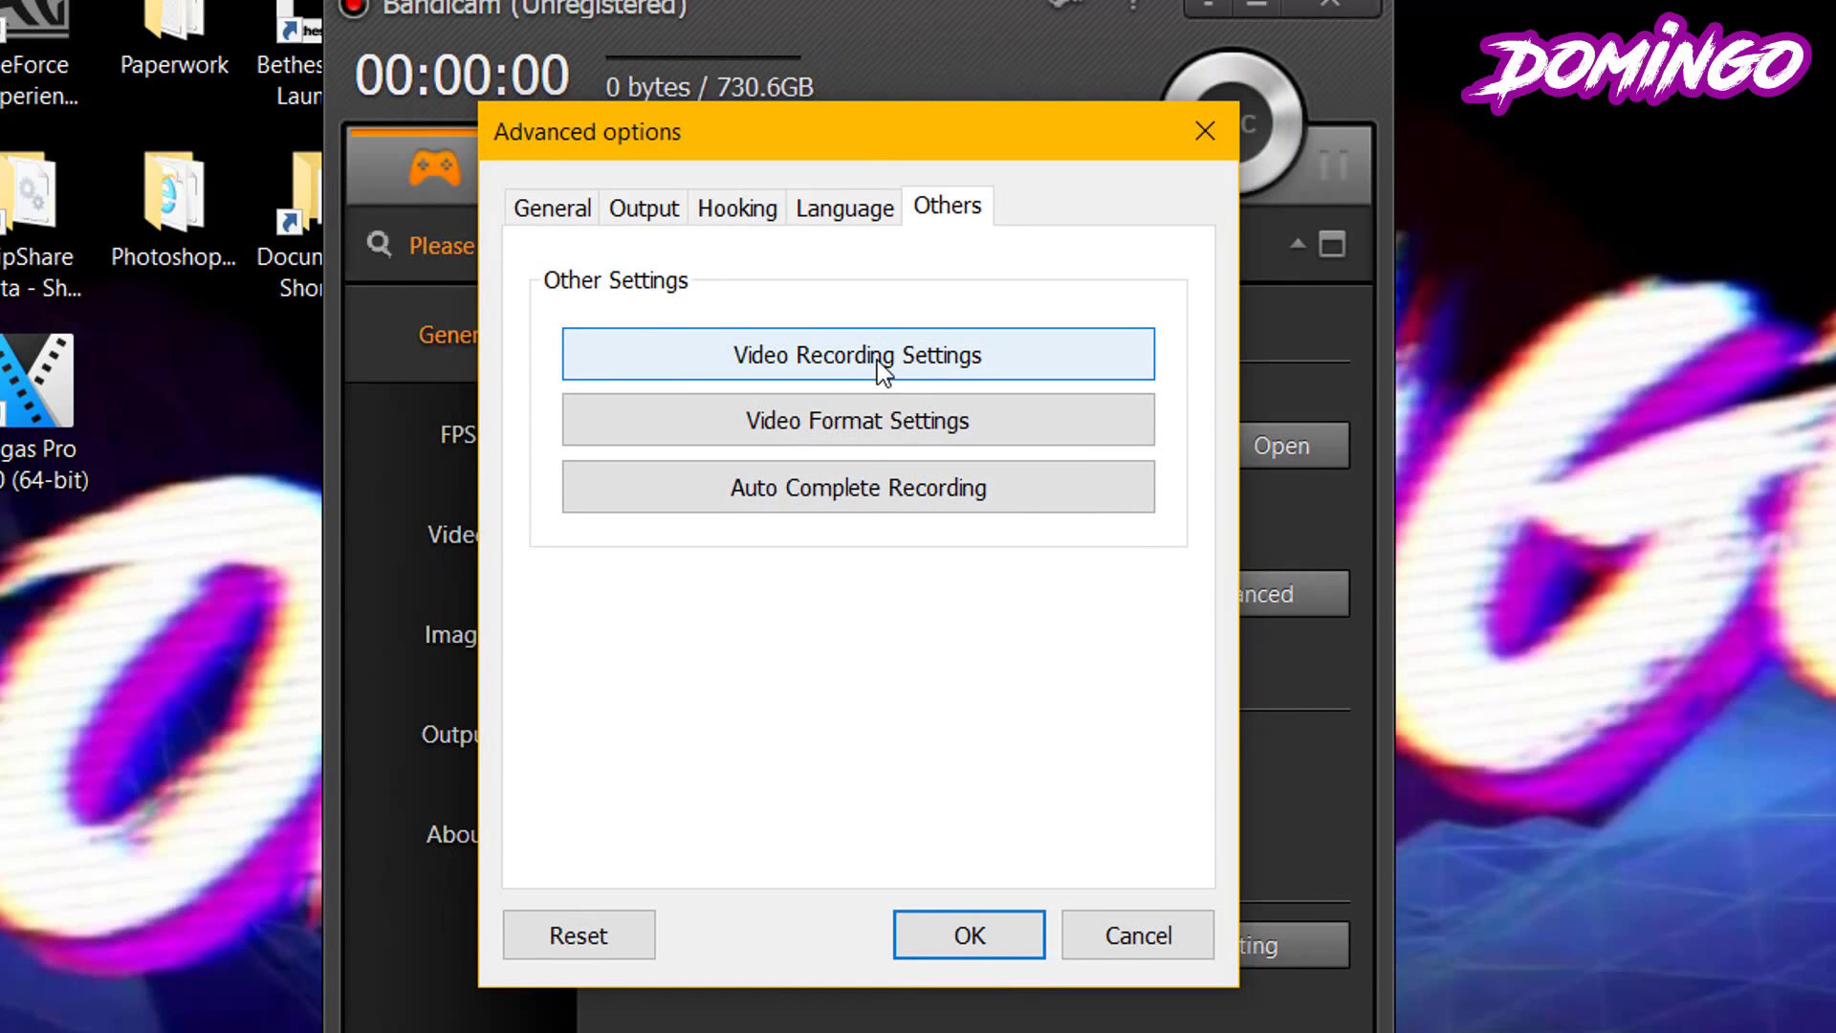
Step: Keep Auto Complete Recording on Disable and close the advanced options with OK
left_click(872, 497)
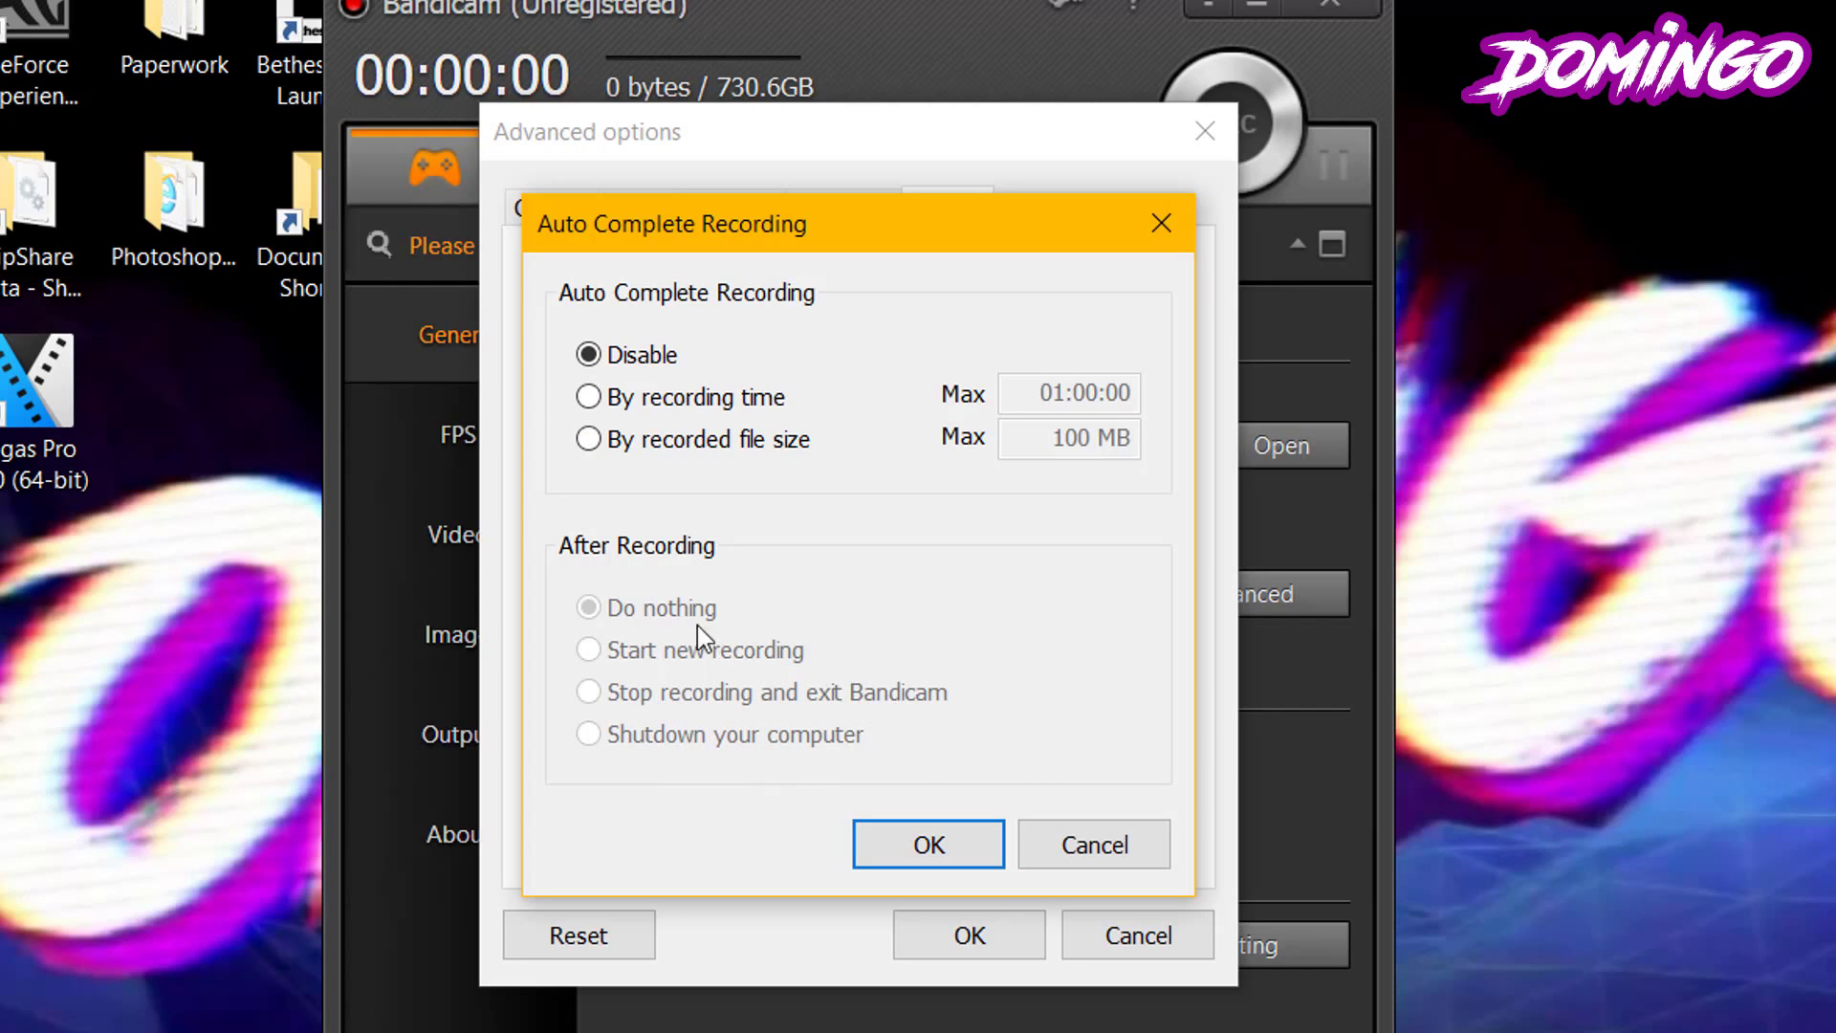
left_click(933, 856)
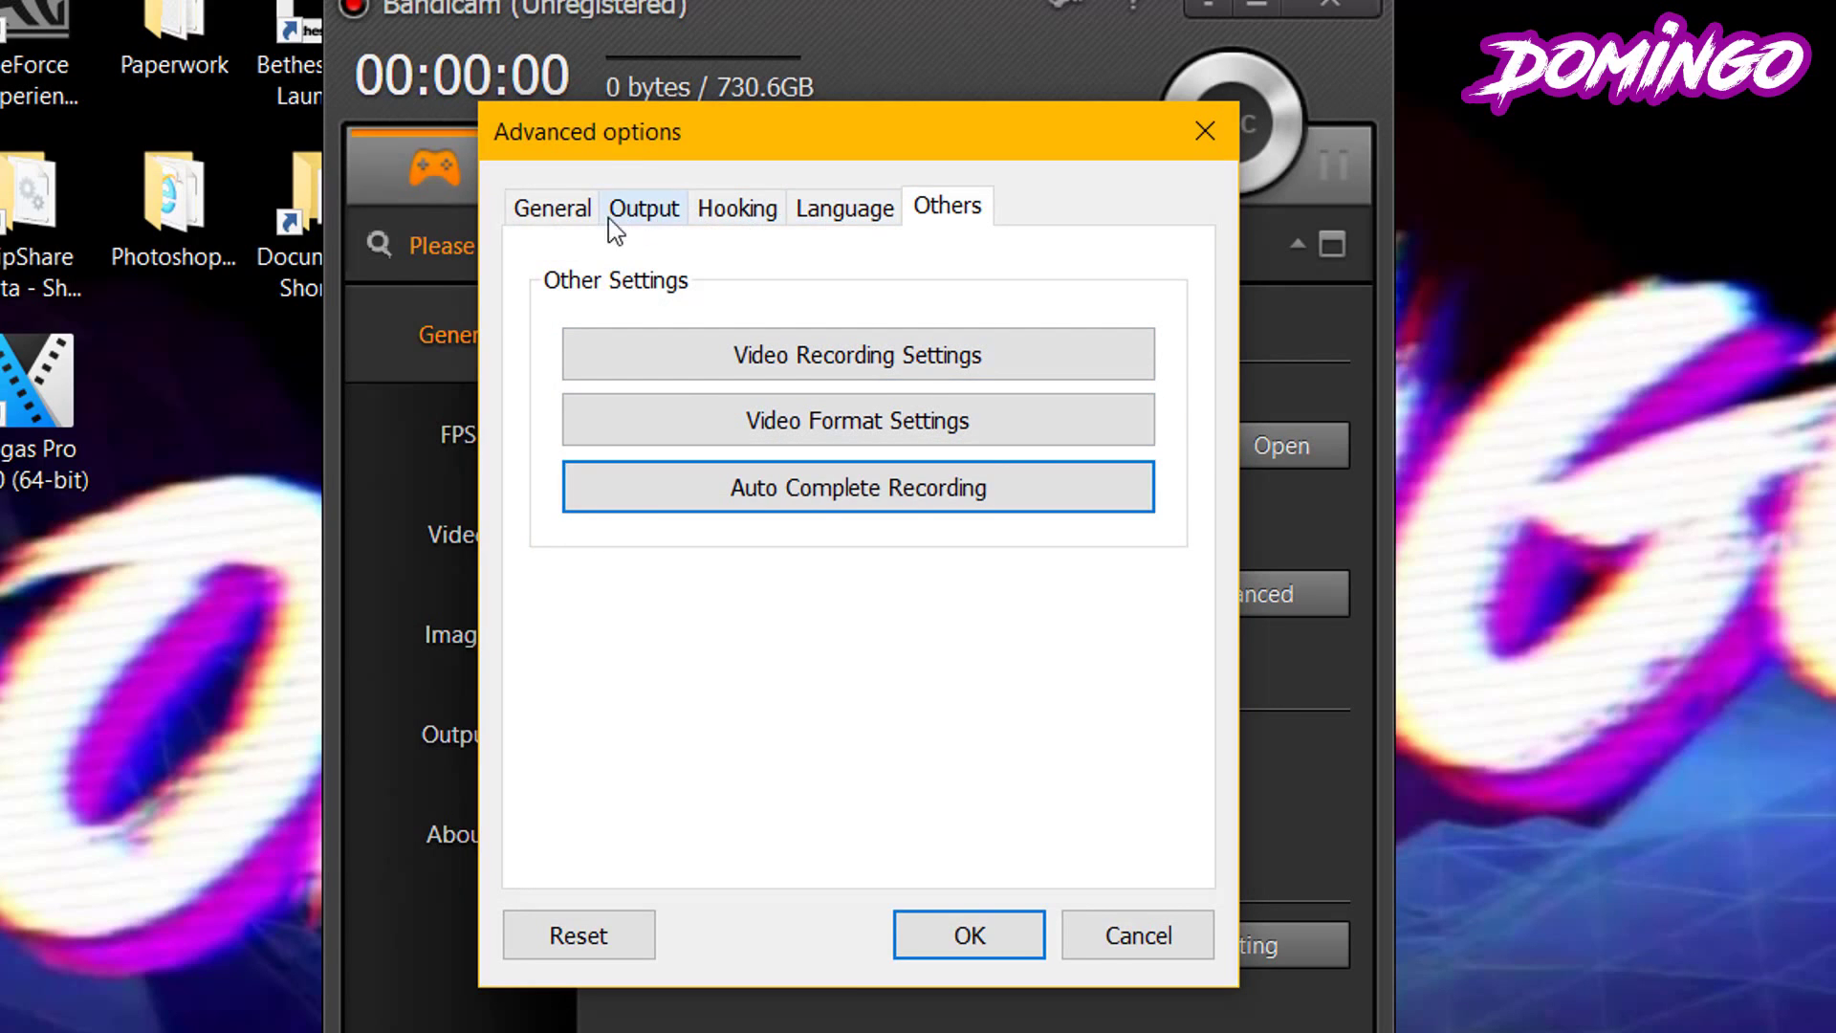
left_click(989, 951)
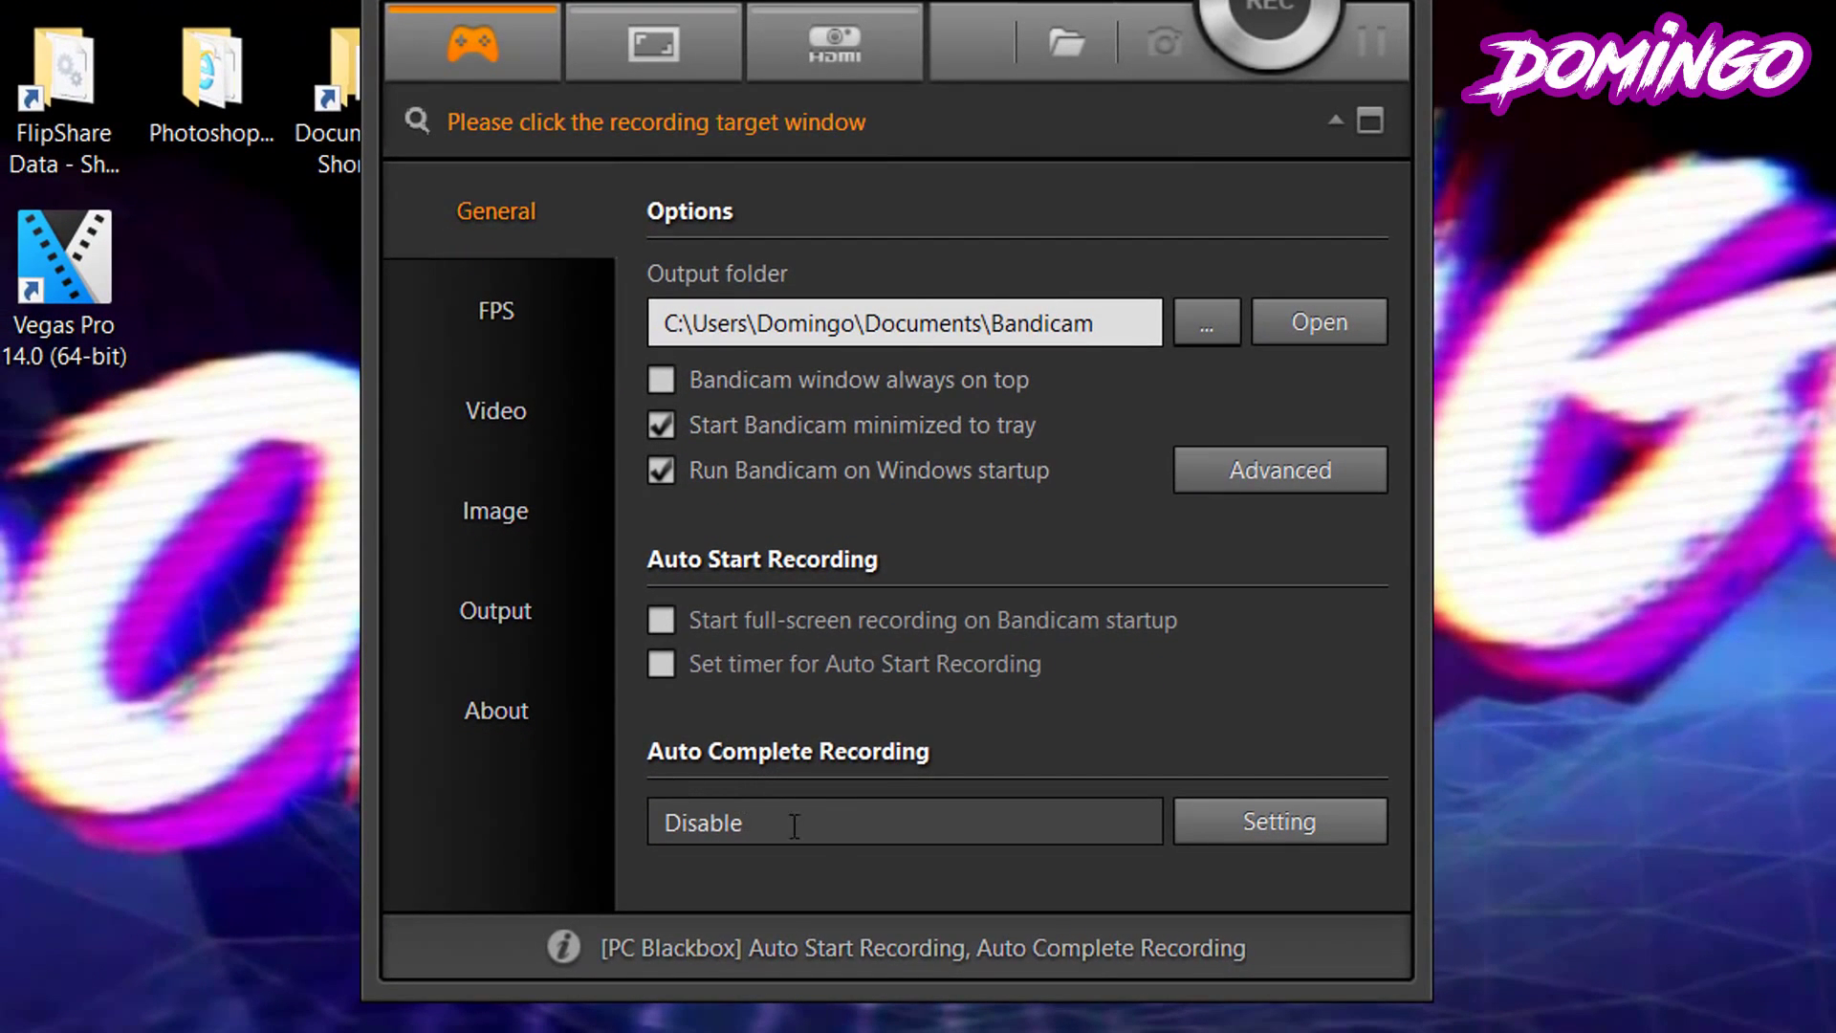
Step: Cycle the FPS overlay through the position grid, leaving it top-right, then show Video settings
left_click(532, 330)
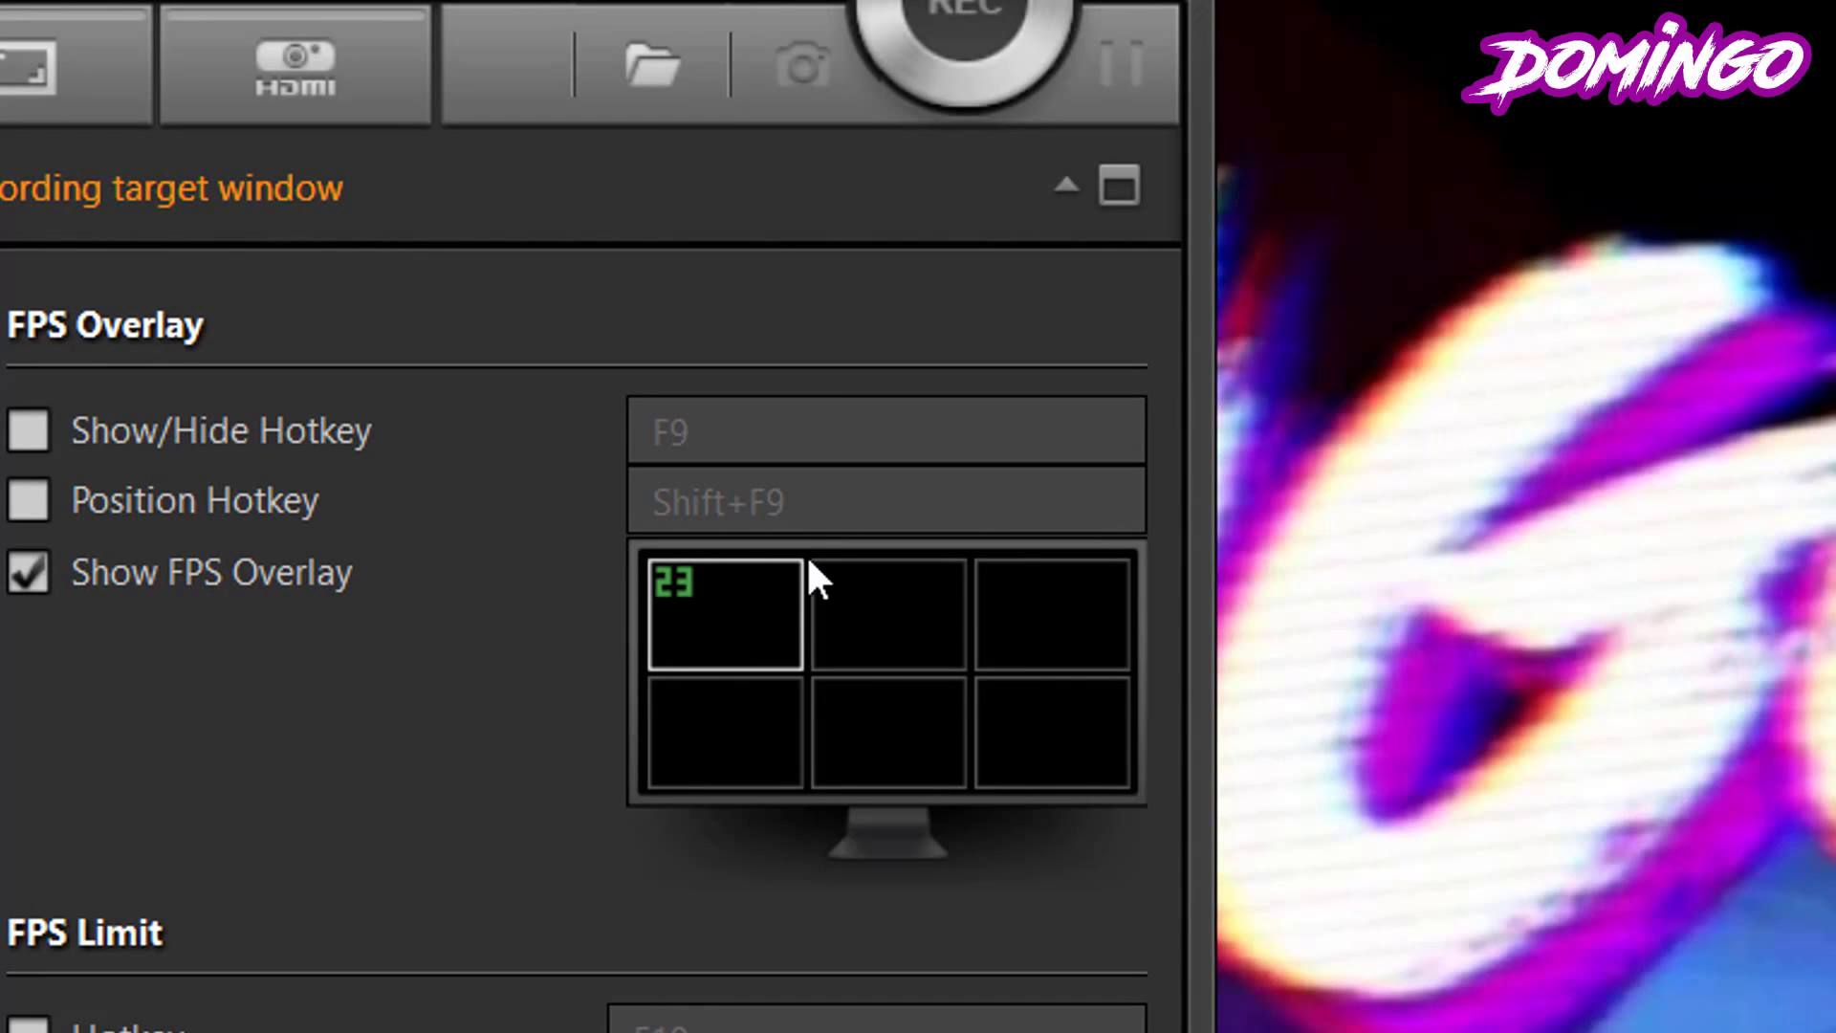
left_click(918, 616)
left_click(1053, 606)
left_click(1071, 750)
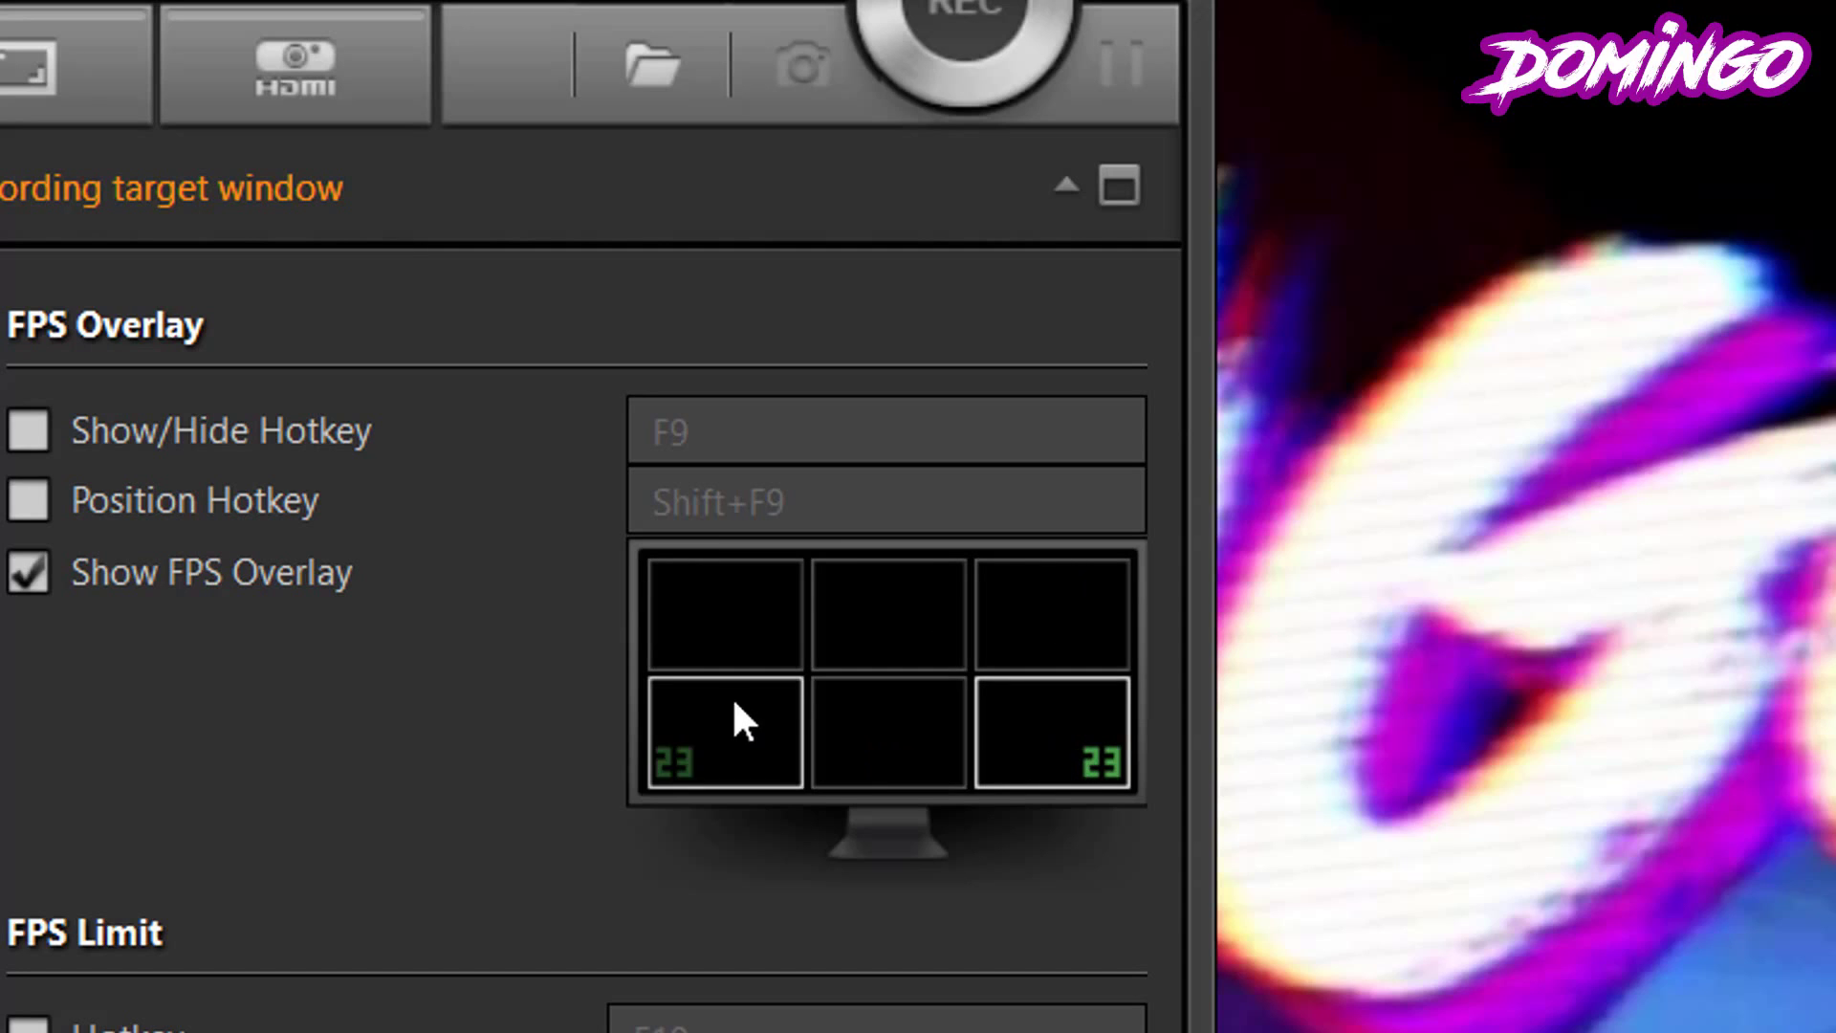
left_click(902, 729)
left_click(726, 713)
left_click(775, 622)
left_click(947, 616)
left_click(1000, 616)
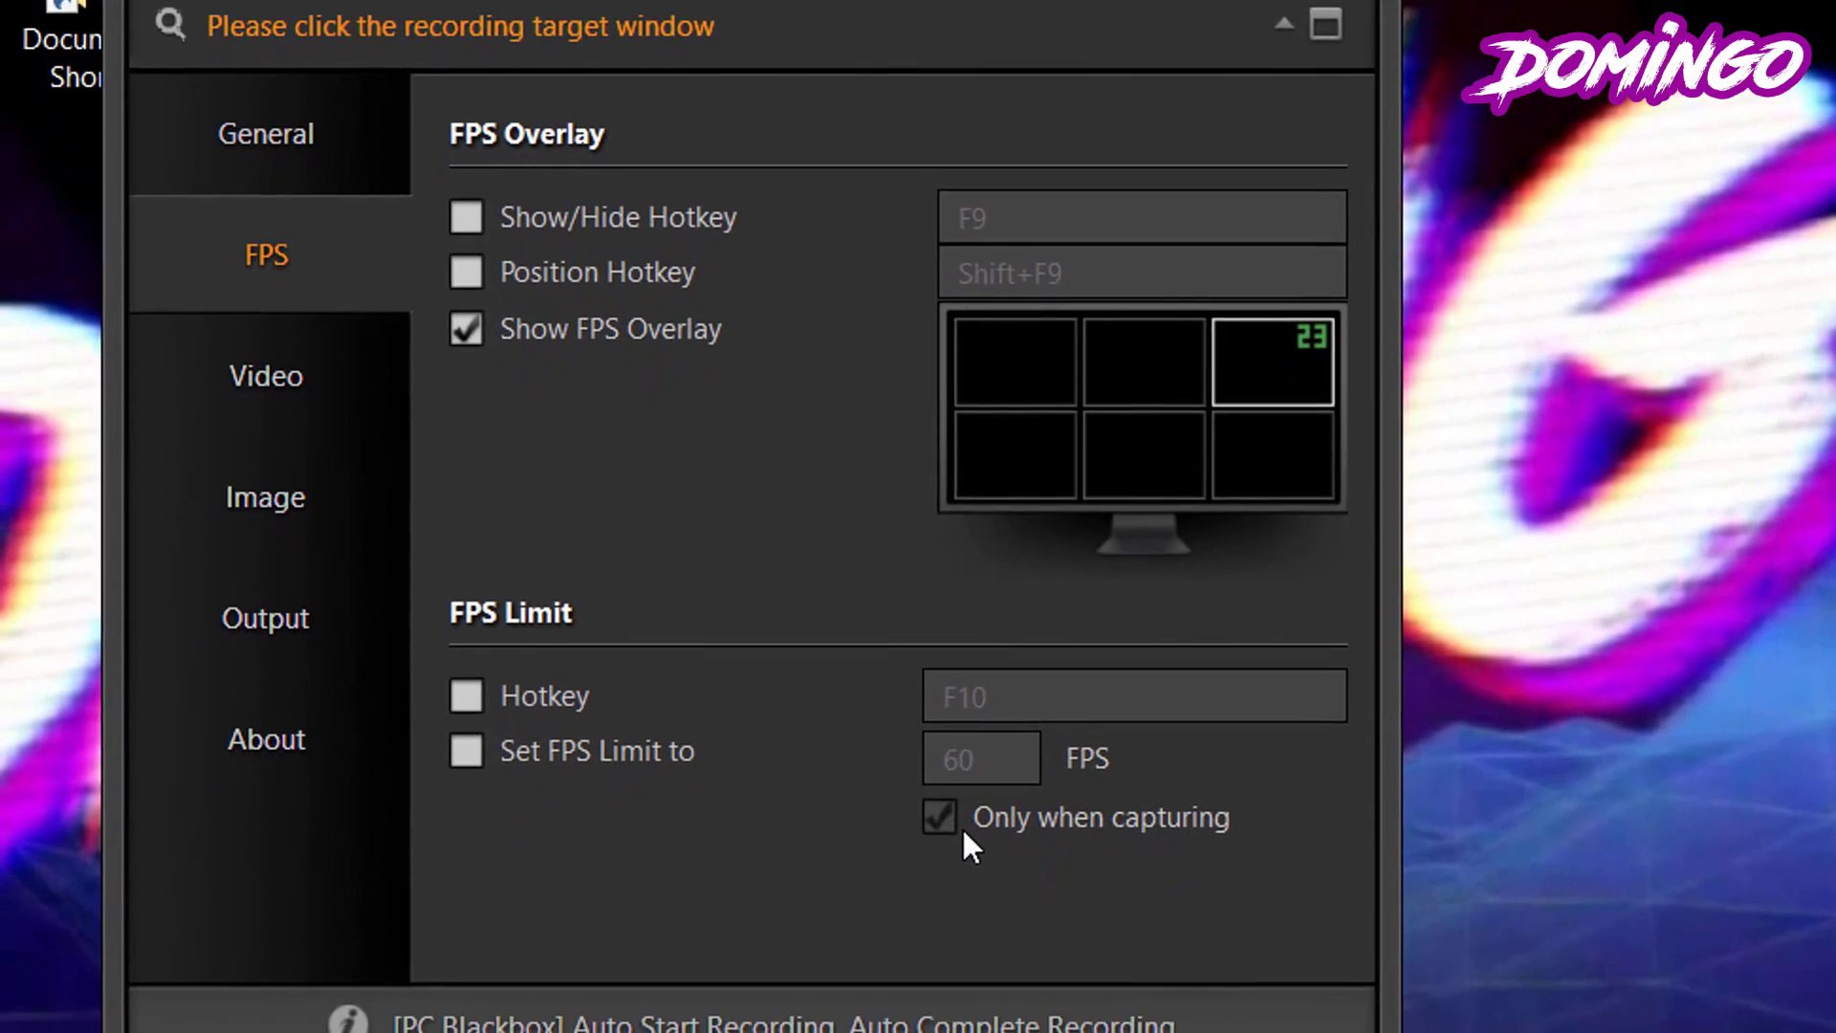
left_click(193, 375)
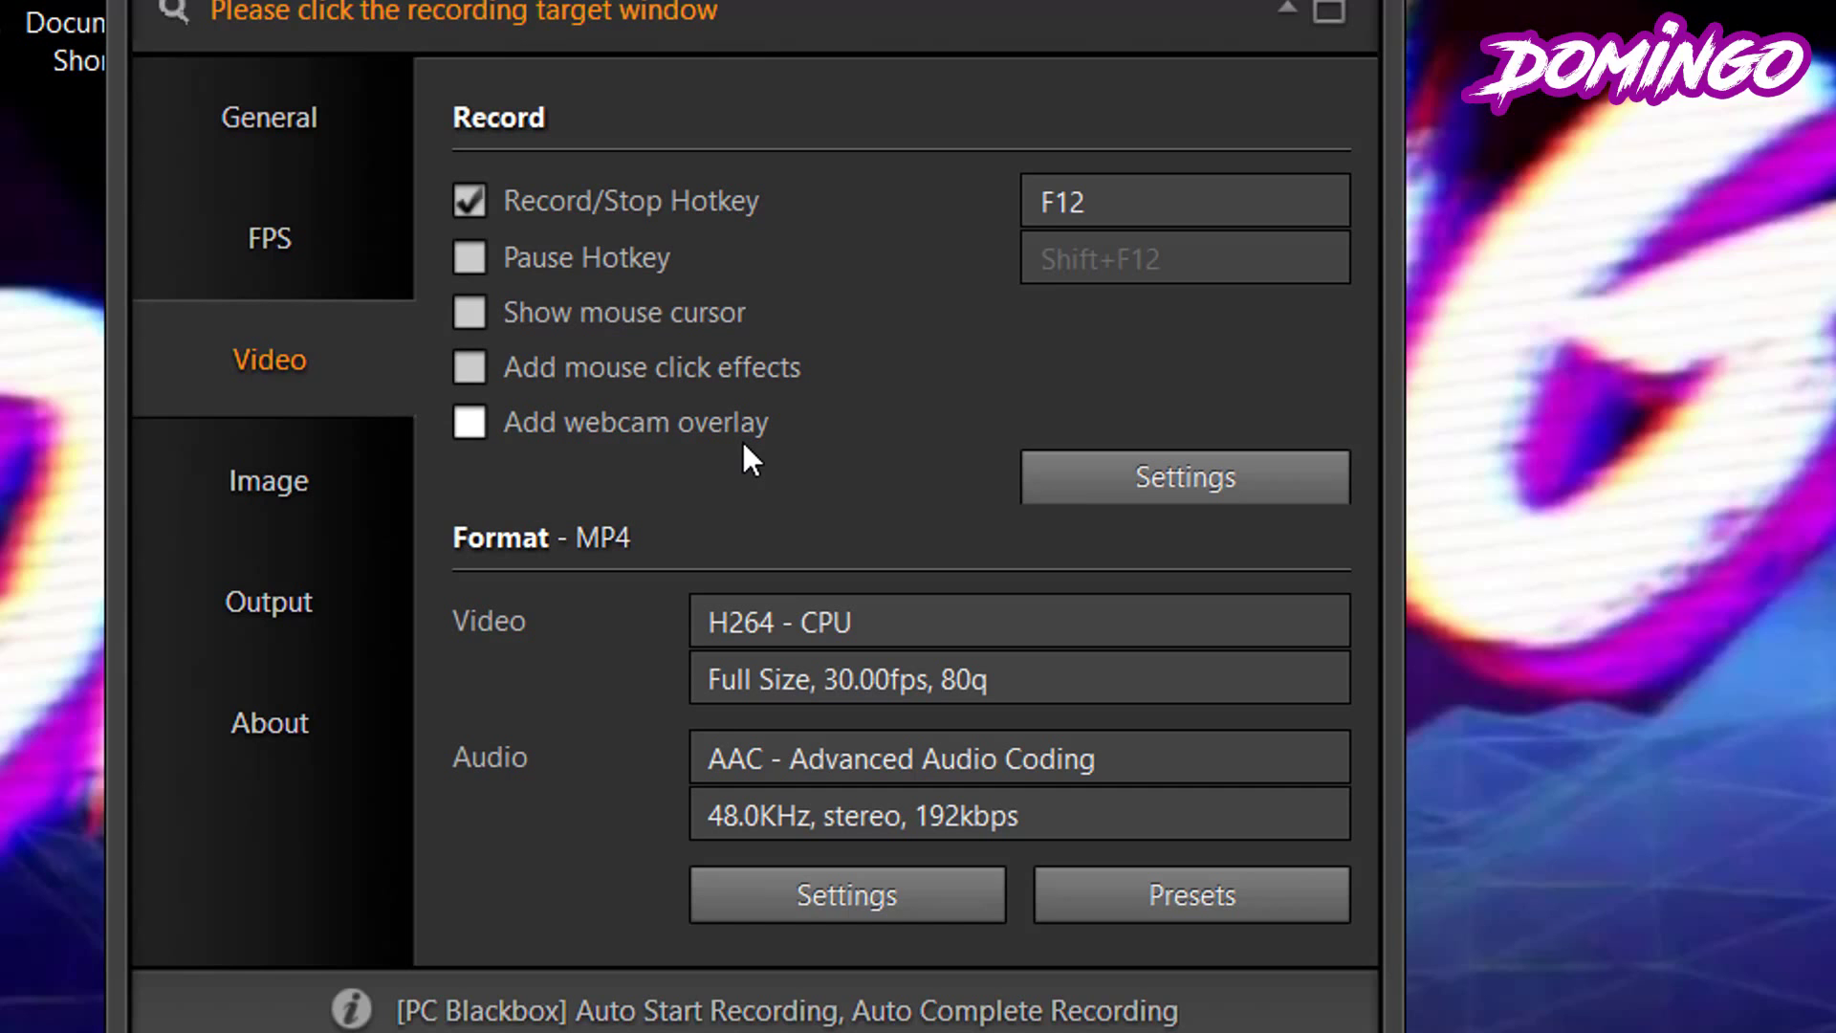
Step: Apply the YouTube (720p) preset: 720p, 30fps, 80q video with 44.1KHz 160kbps AAC audio
left_click(915, 895)
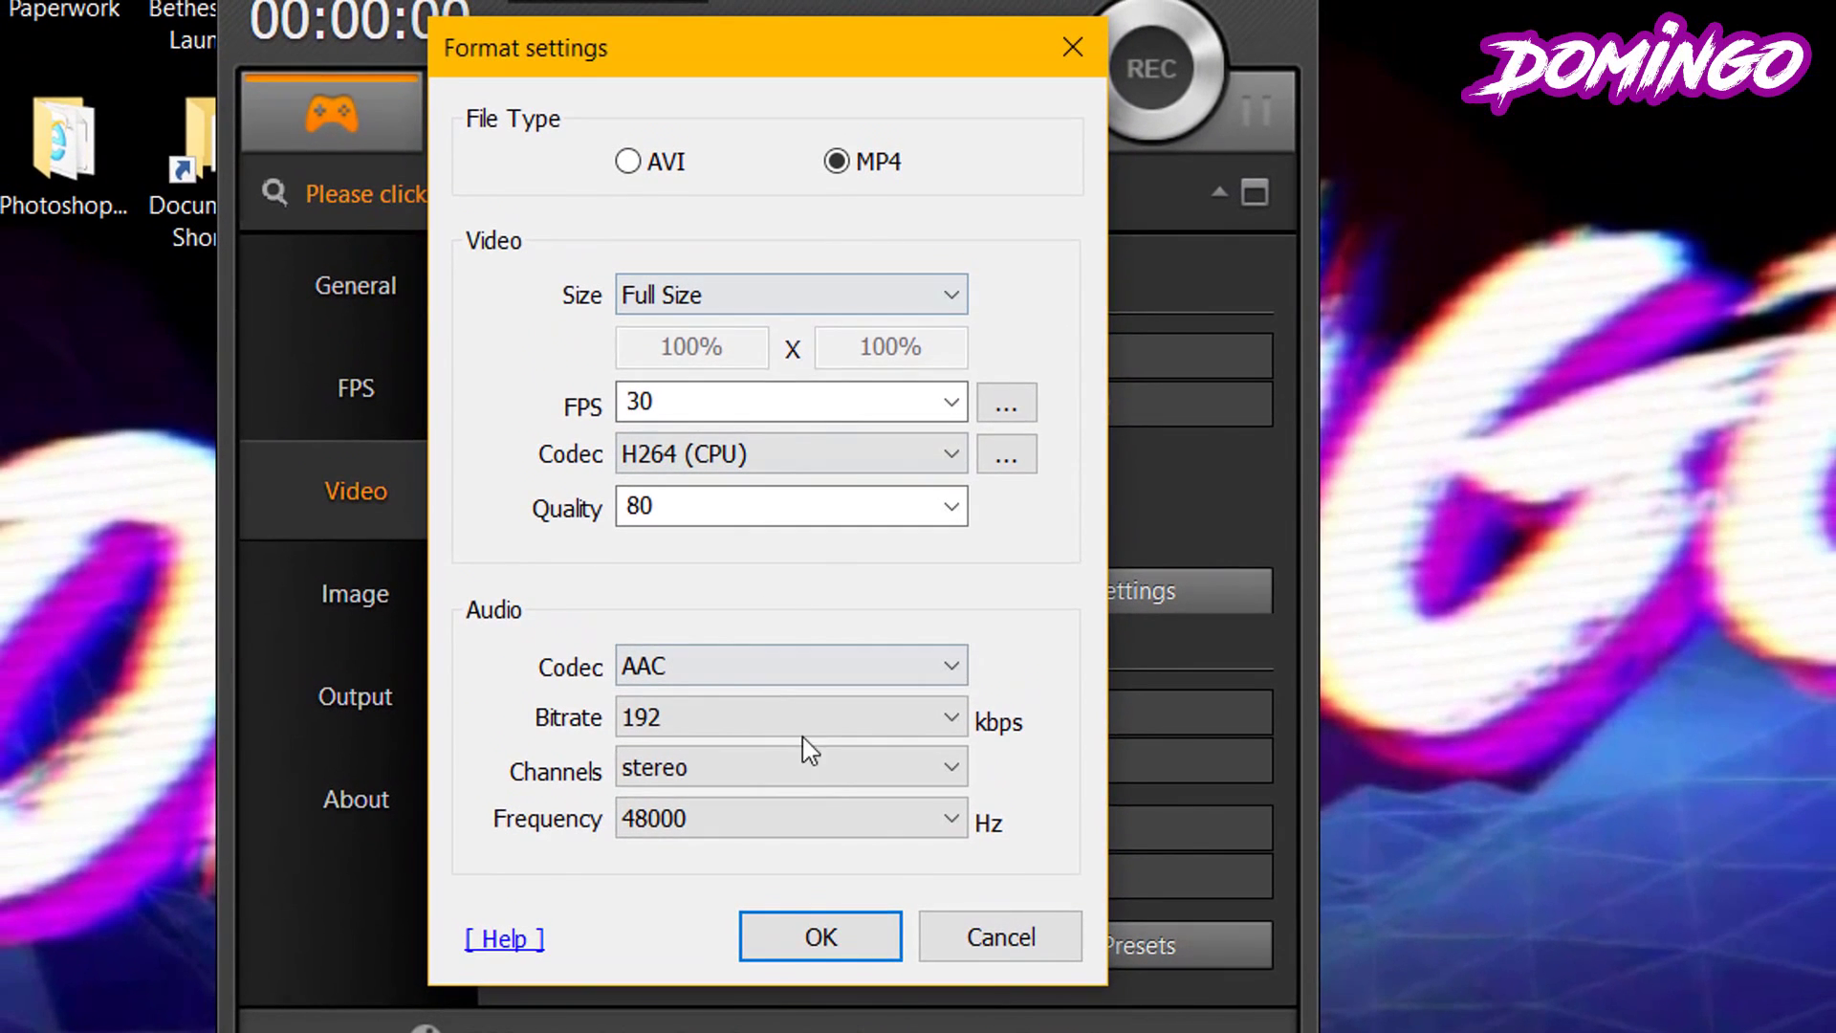
left_click(990, 942)
left_click(1093, 950)
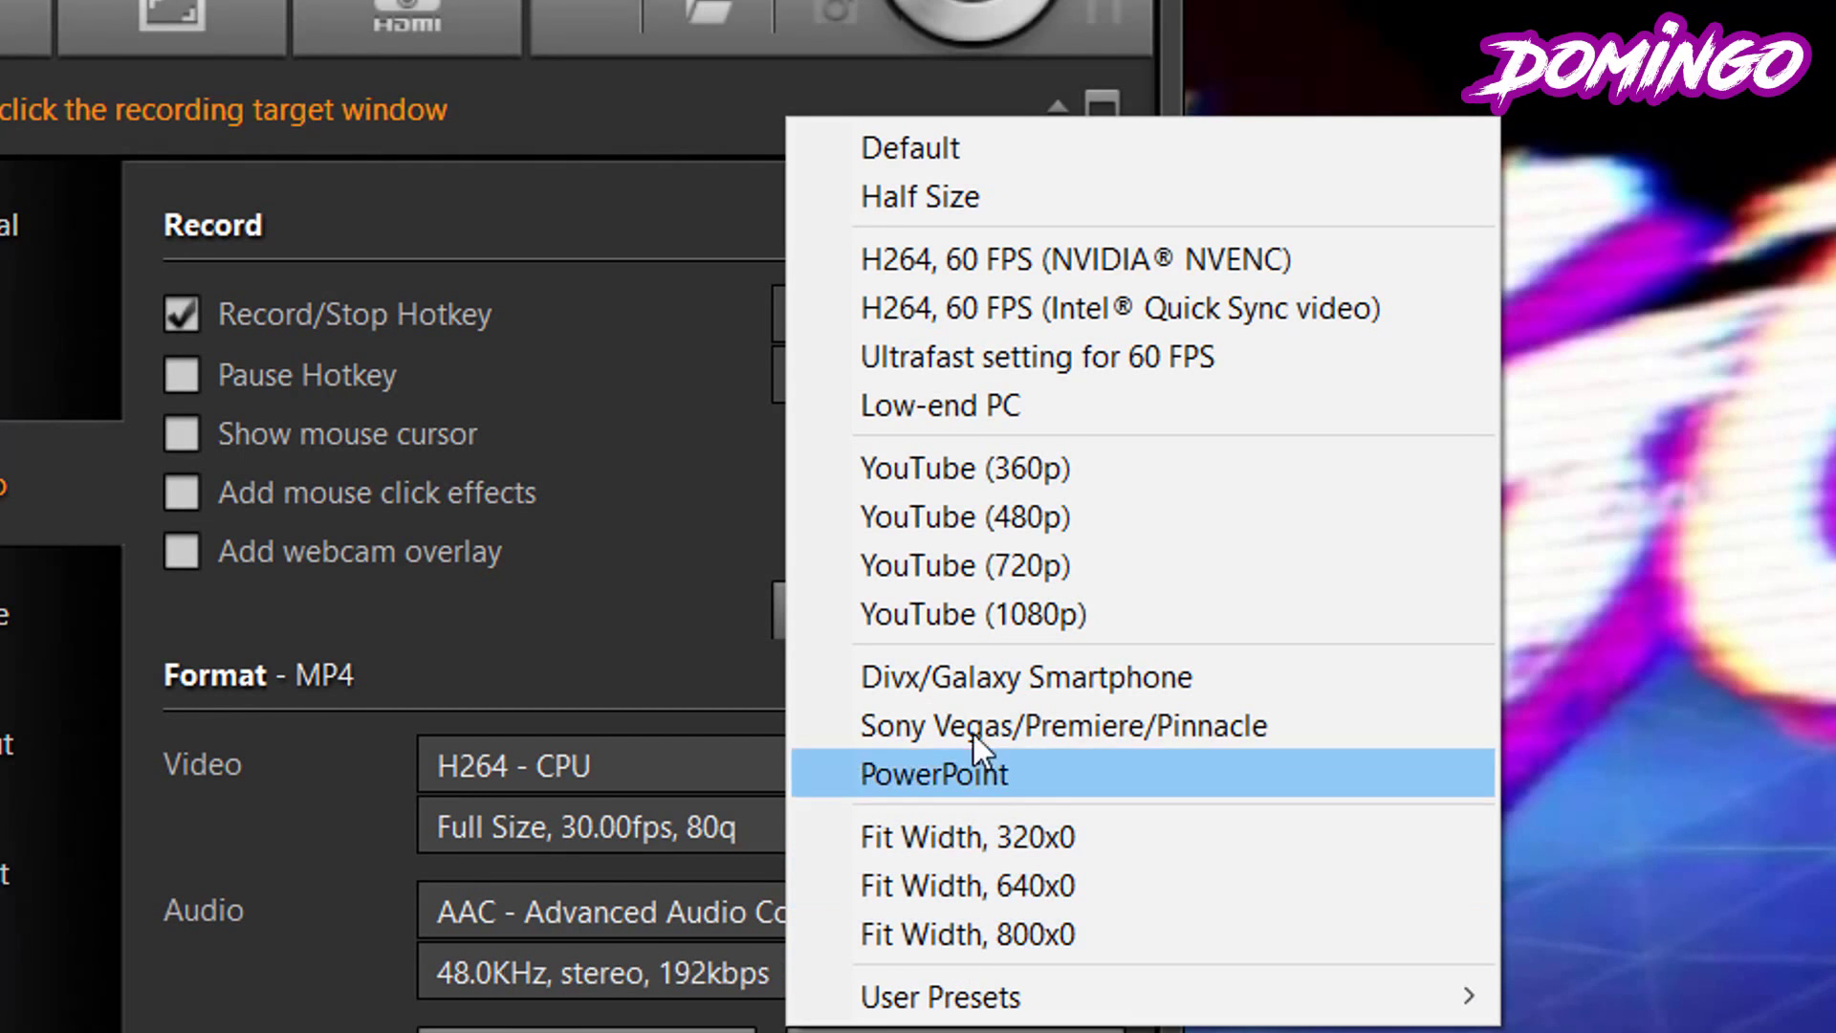
left_click(953, 574)
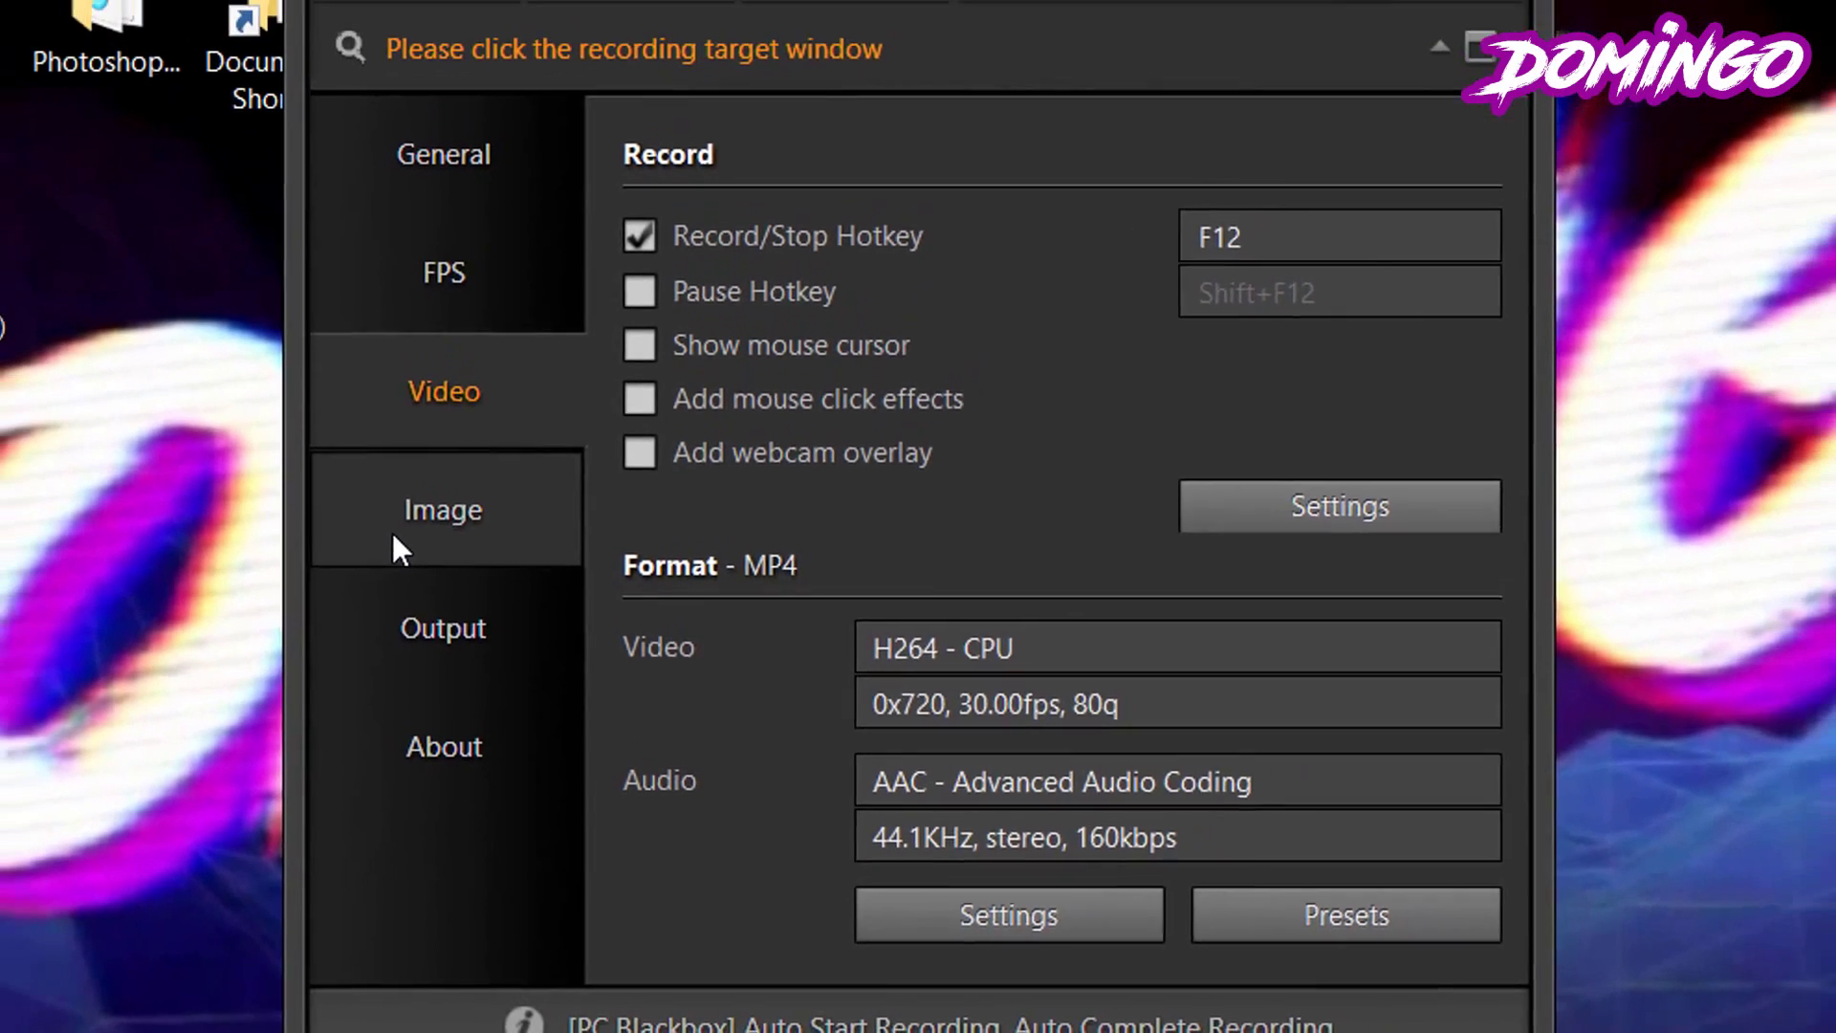
left_click(376, 502)
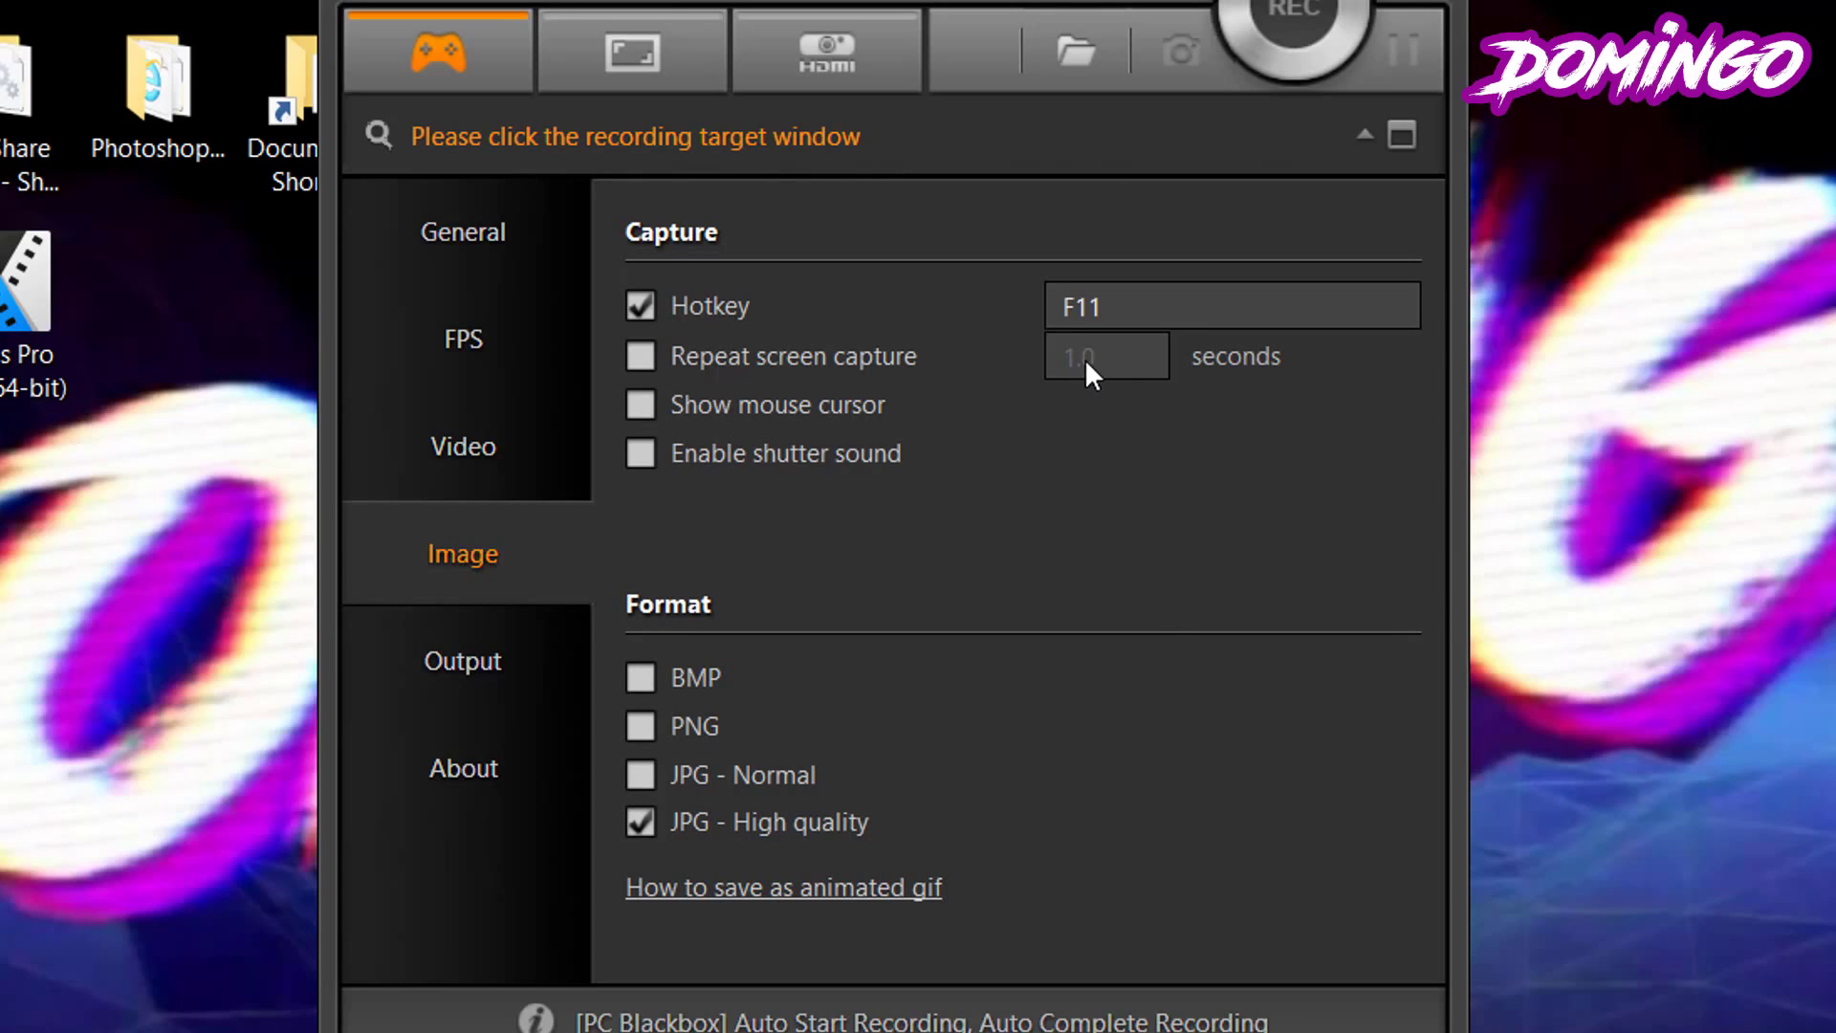
Step: Browse the Image and Video output lists, then check the About version and license page
left_click(496, 663)
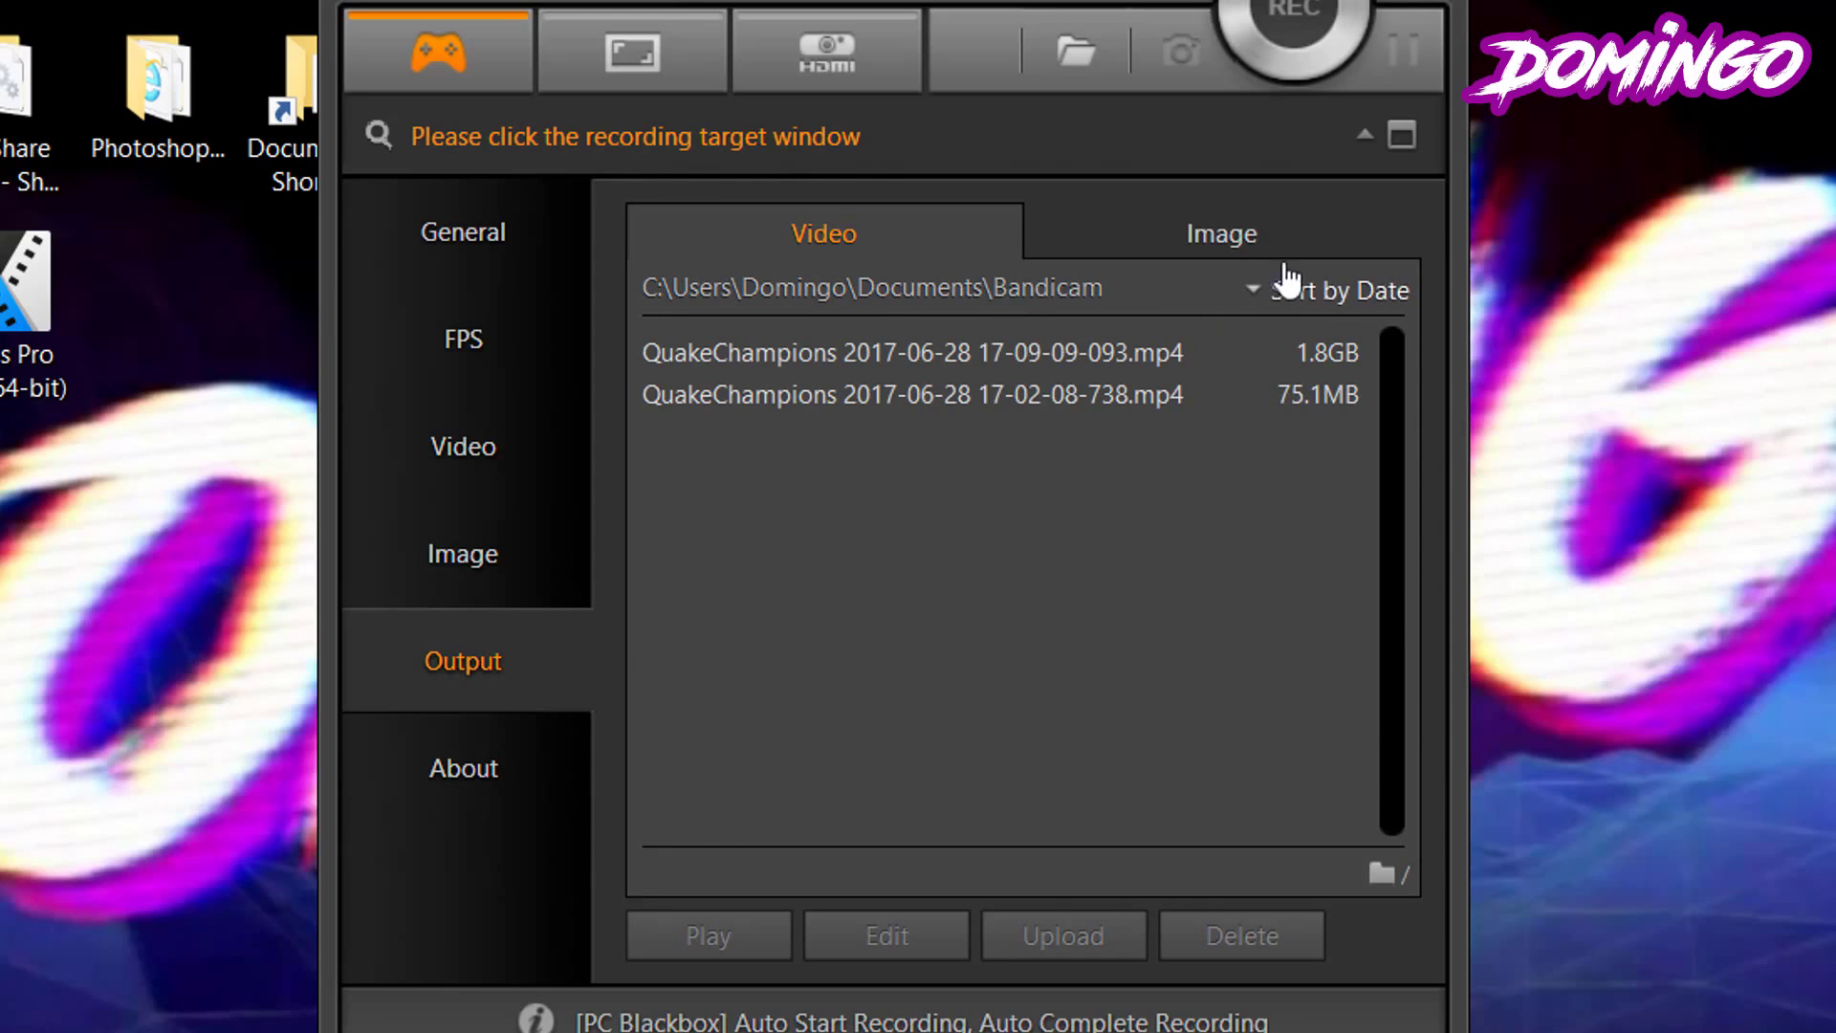
left_click(1262, 241)
left_click(903, 239)
left_click(514, 779)
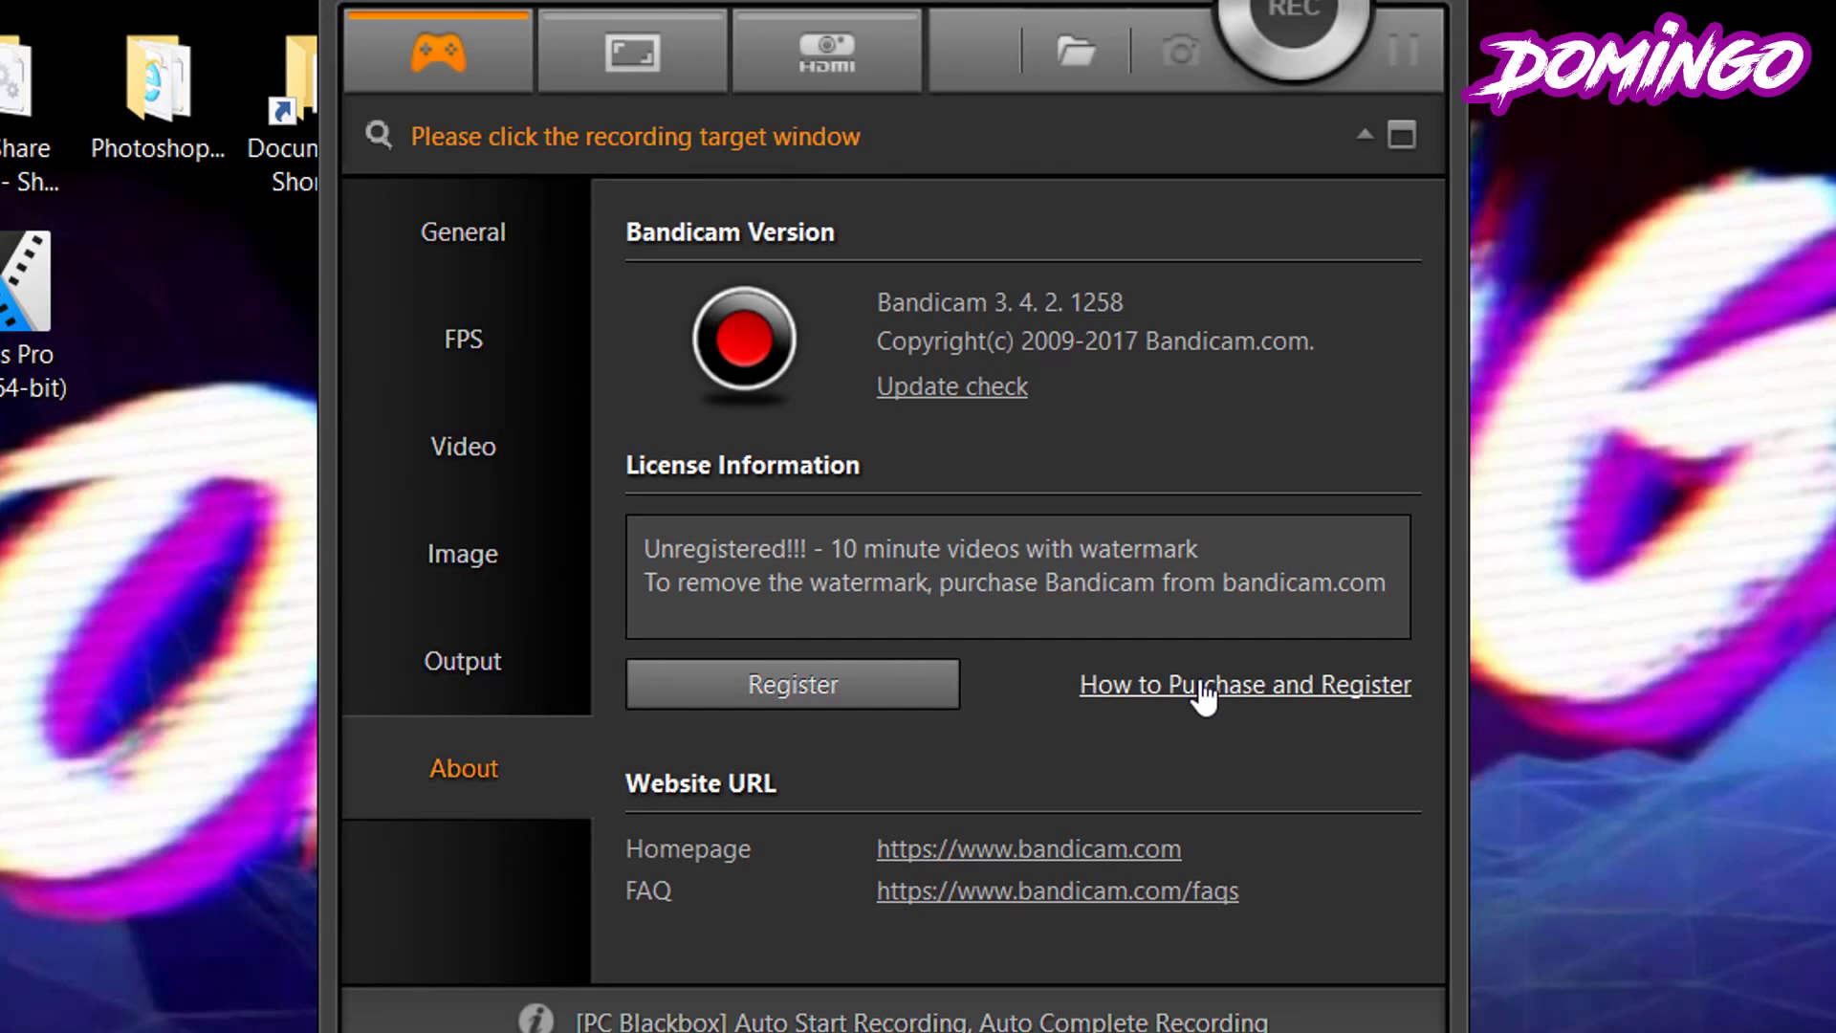
left_click(504, 243)
Step: Place a 1280x720 capture rectangle at (77, 64) and turn on Drawing mode
left_click(641, 57)
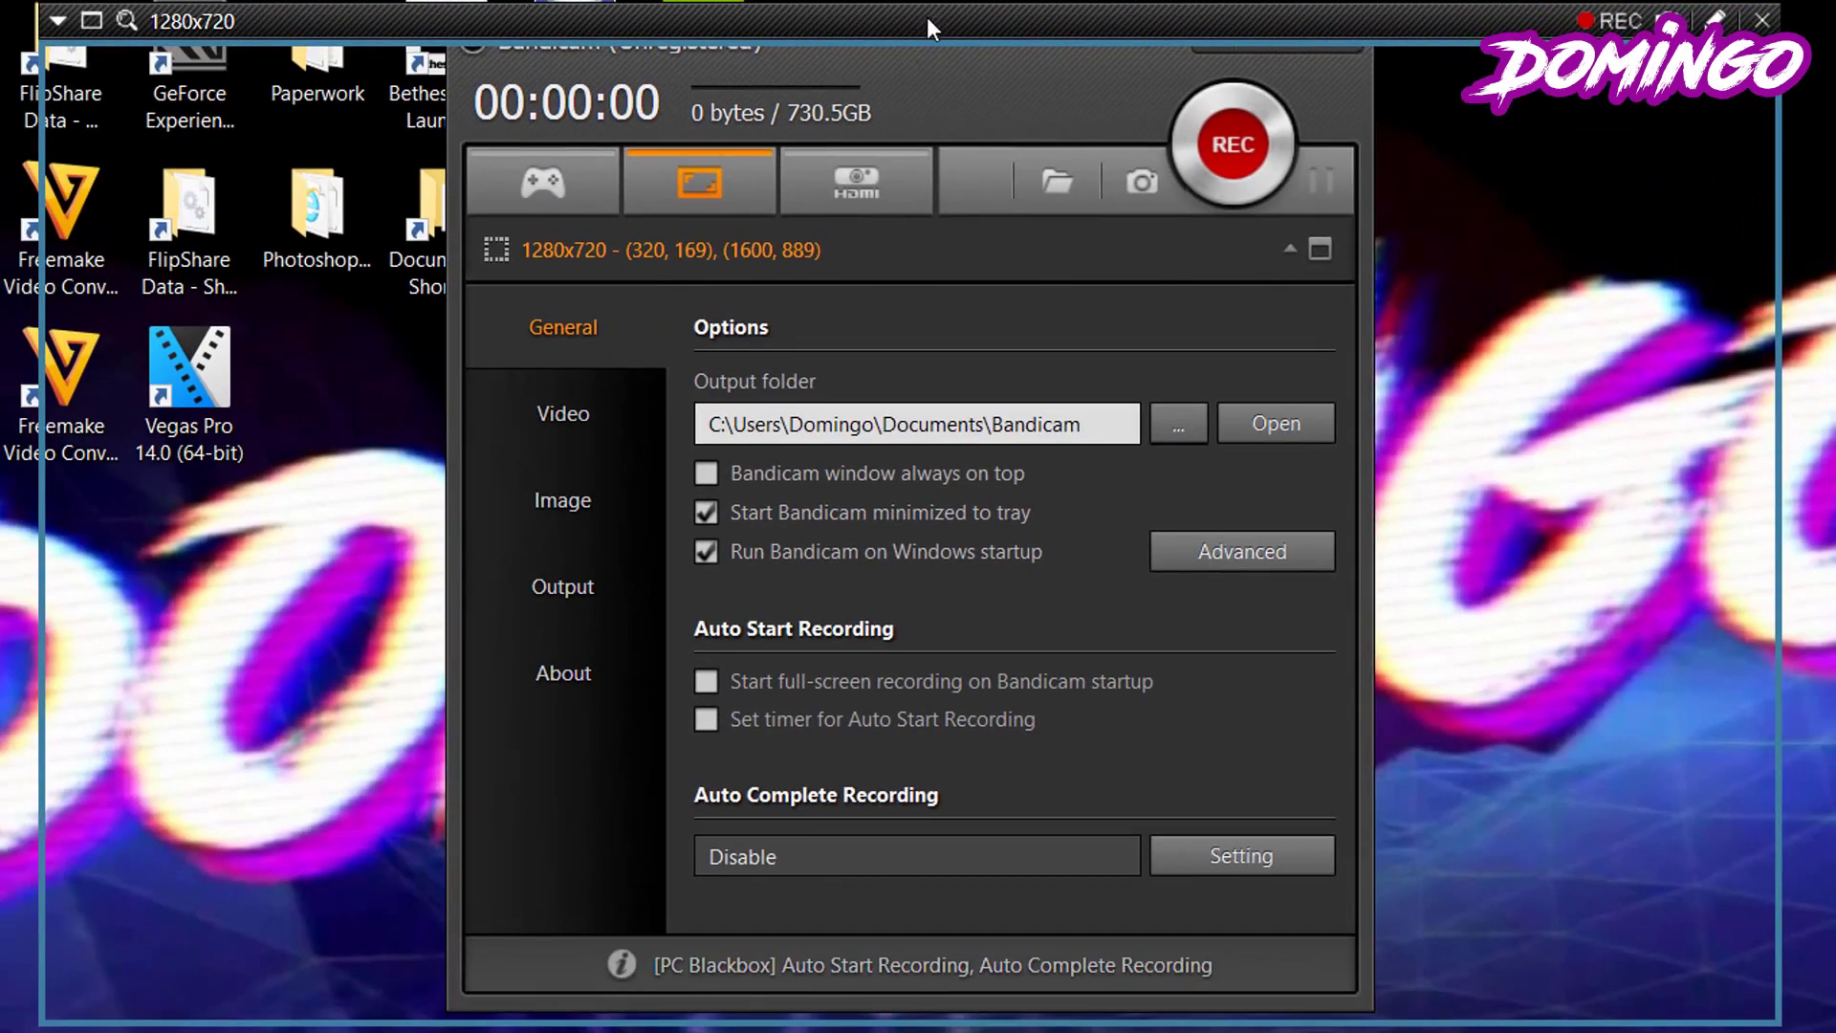
left_click_drag(926, 16, 596, 0)
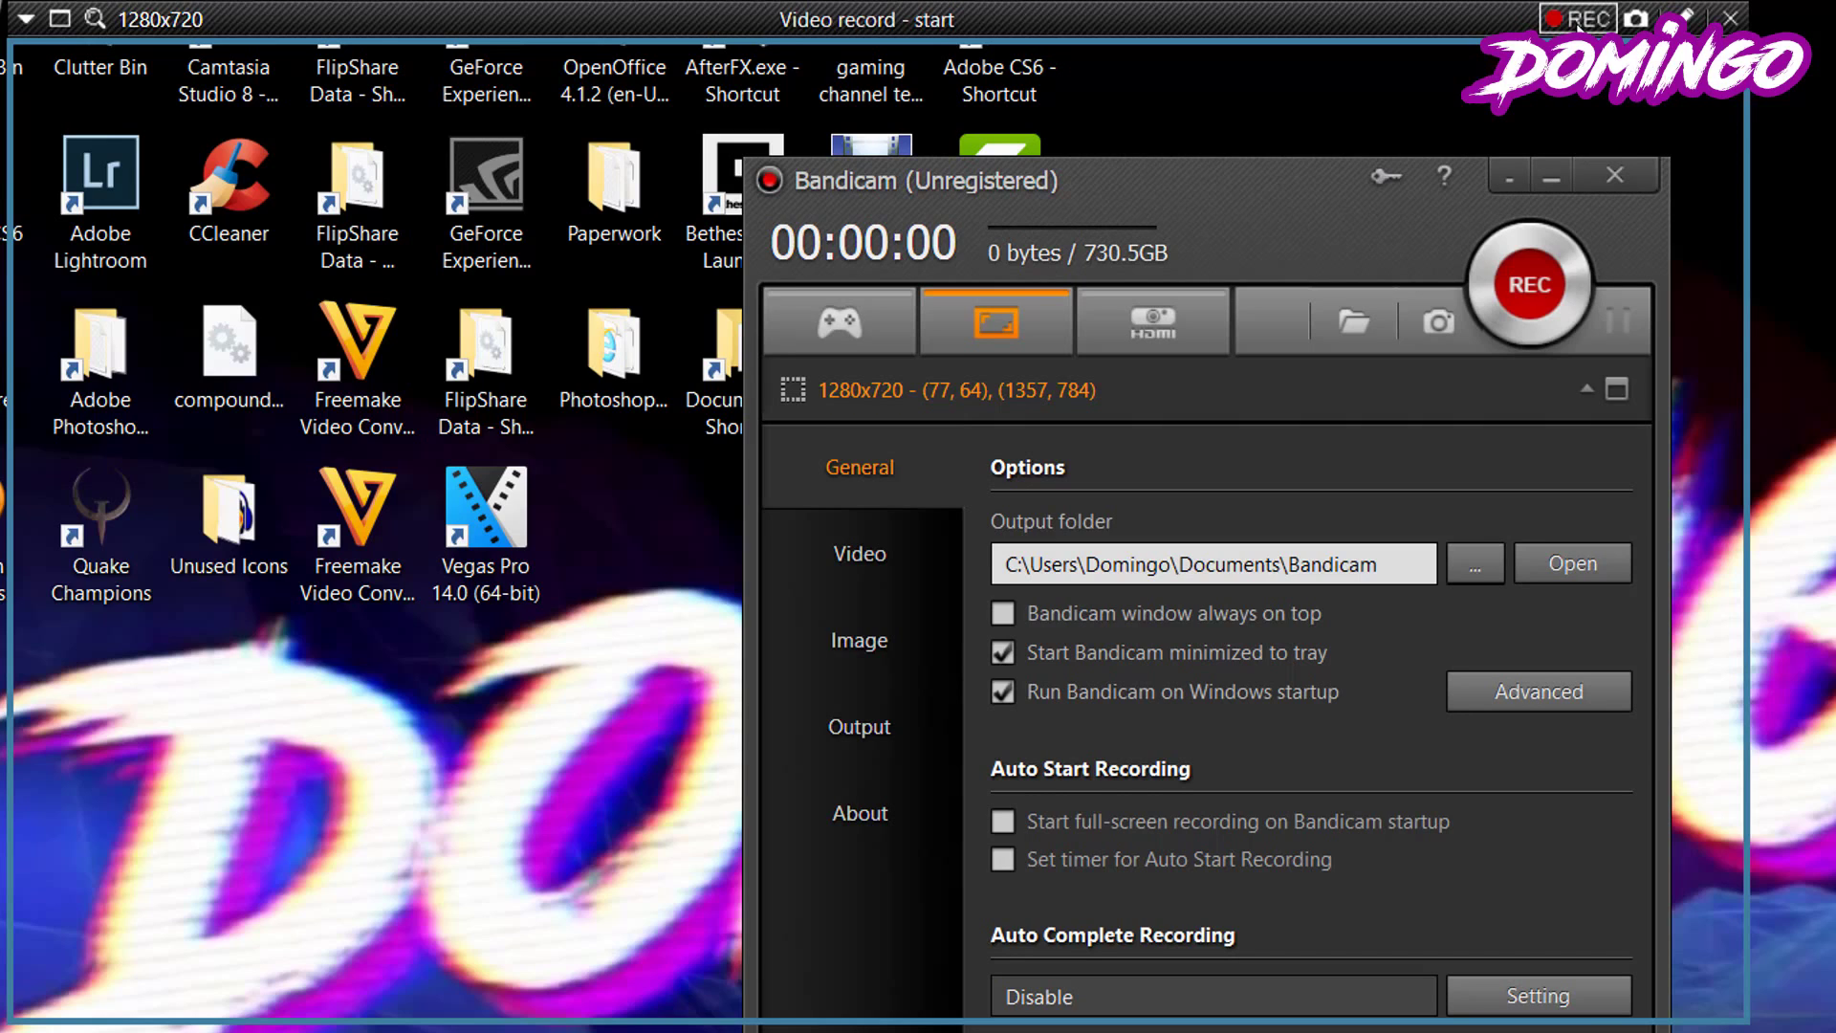
left_click(1685, 17)
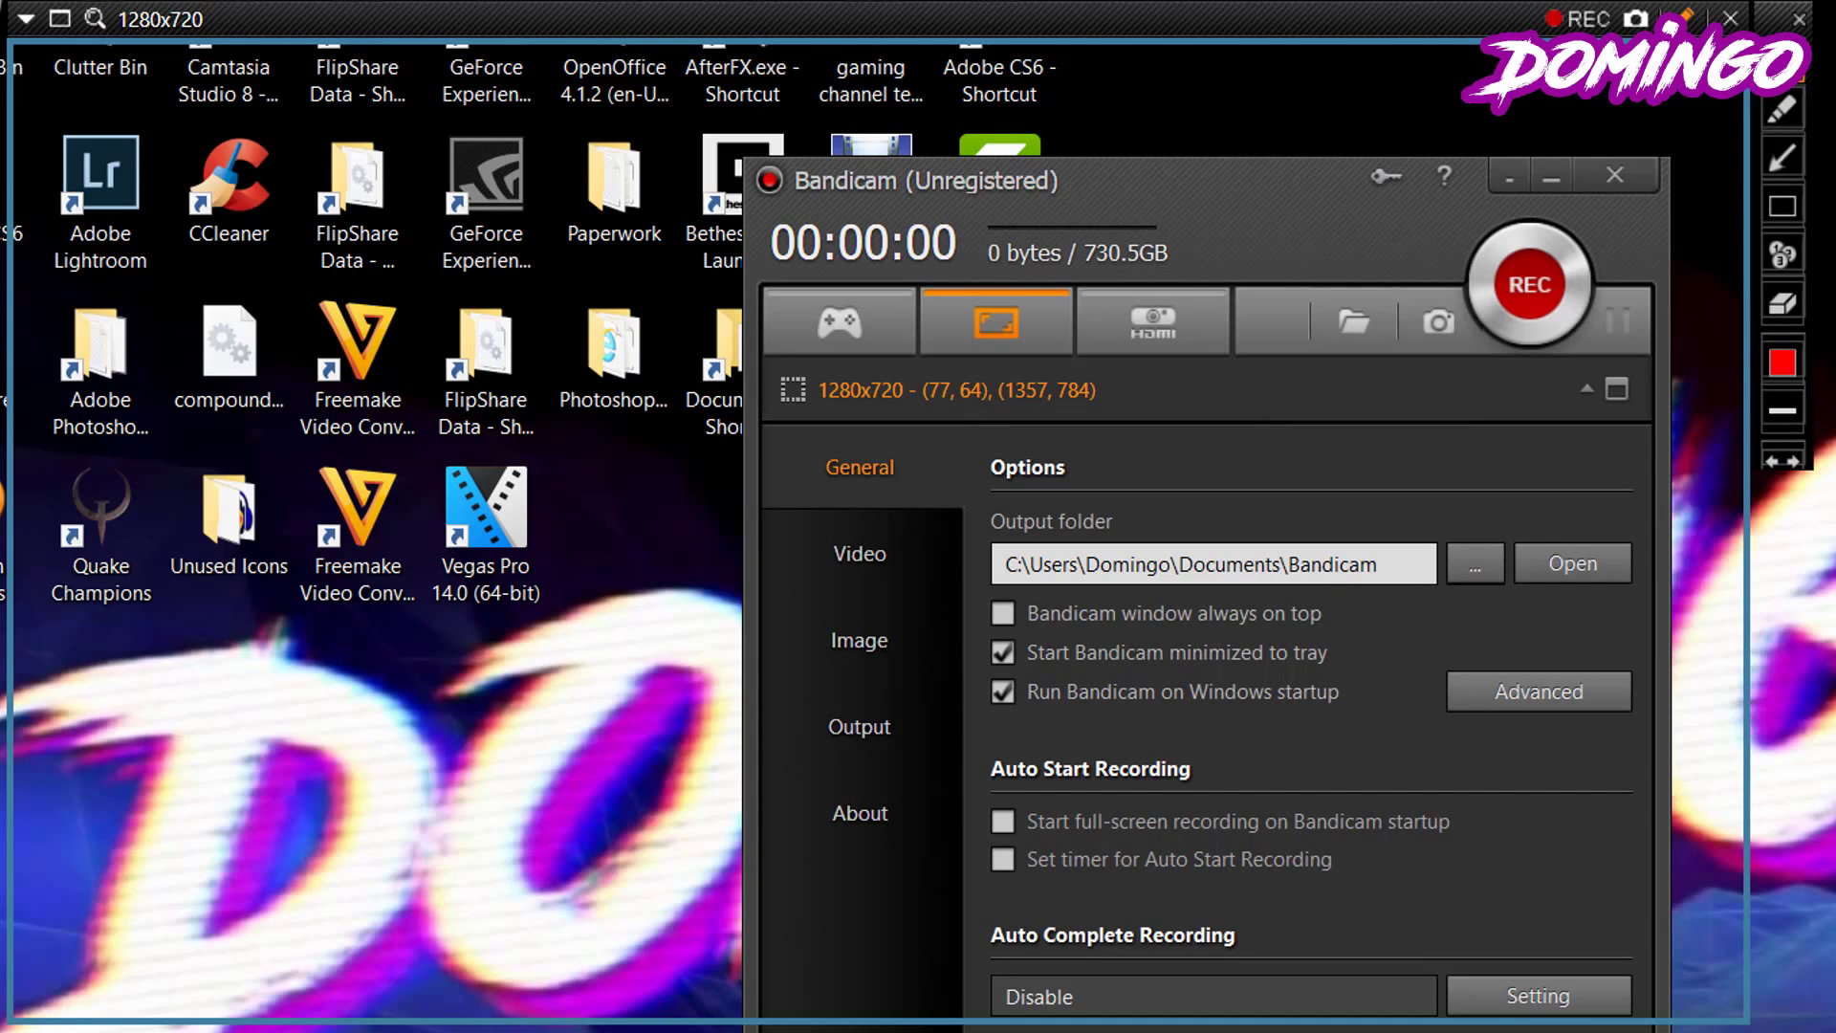
Step: Start recording, move the capture area to (291, 101)–(1571, 821), and select the arrow tool
left_click(1592, 24)
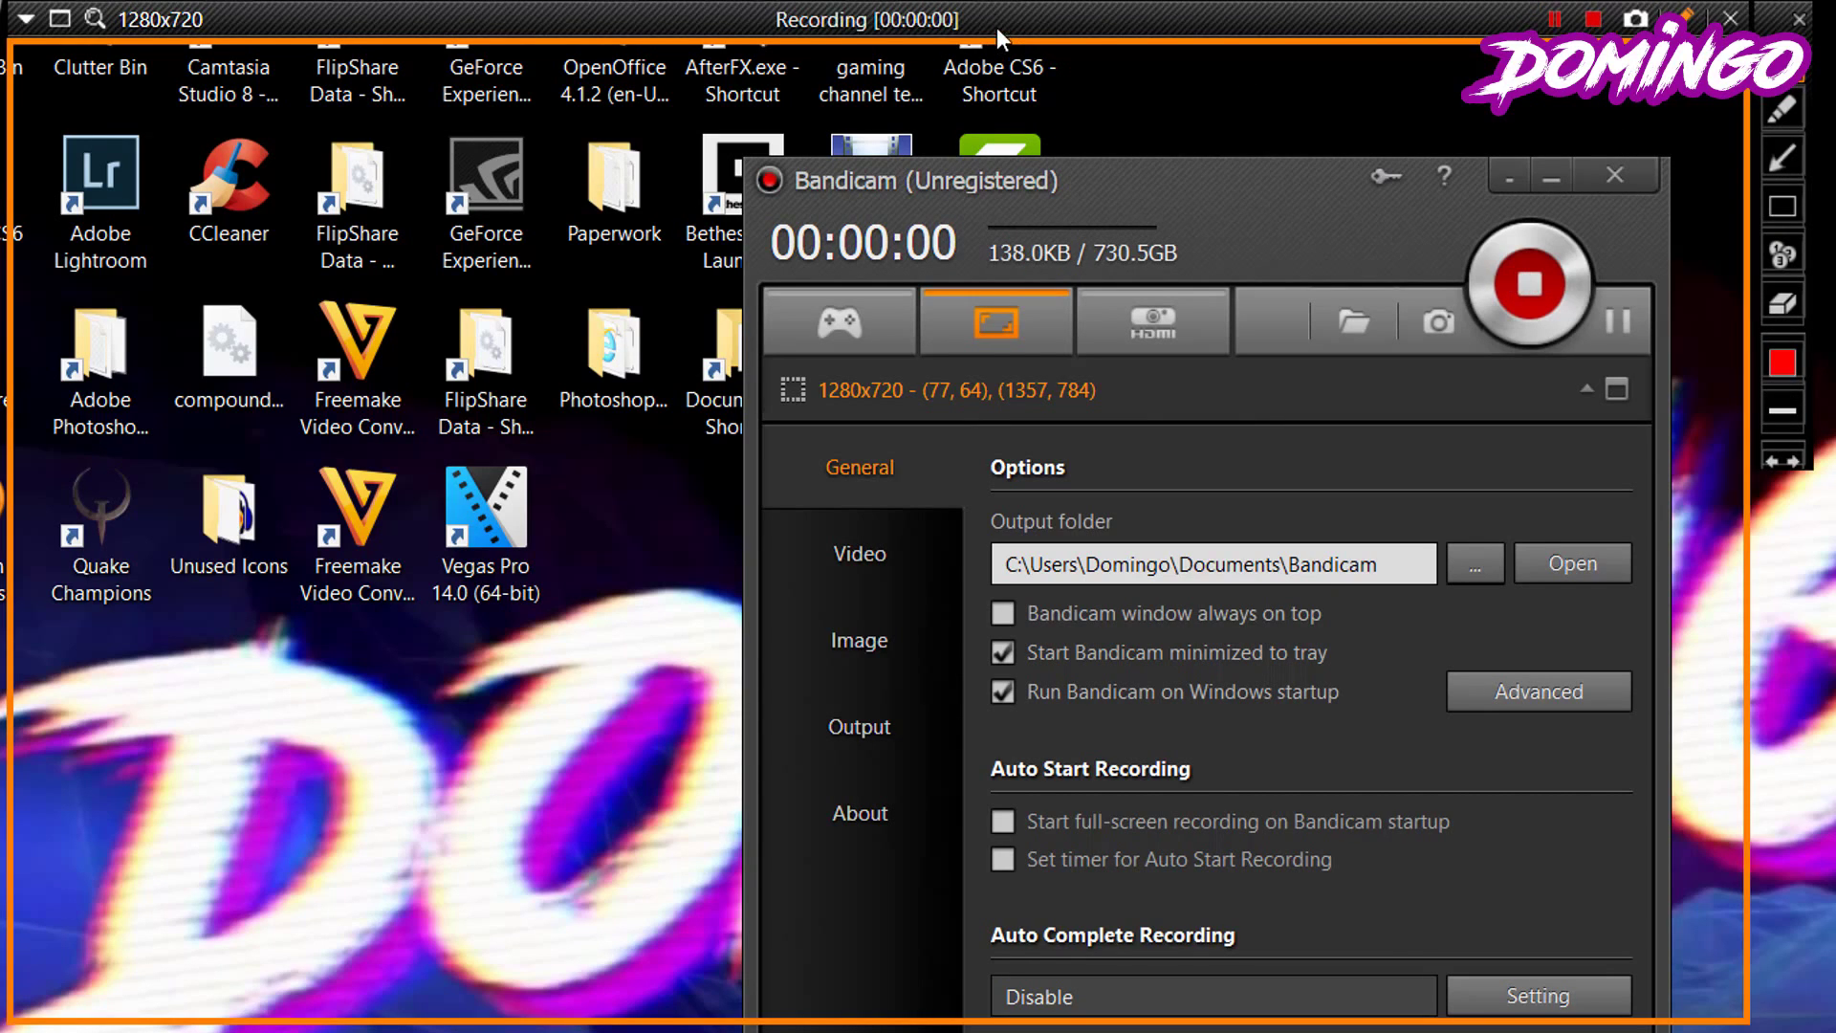
left_click_drag(1007, 33, 1702, 80)
left_click_drag(1265, 80, 974, 80)
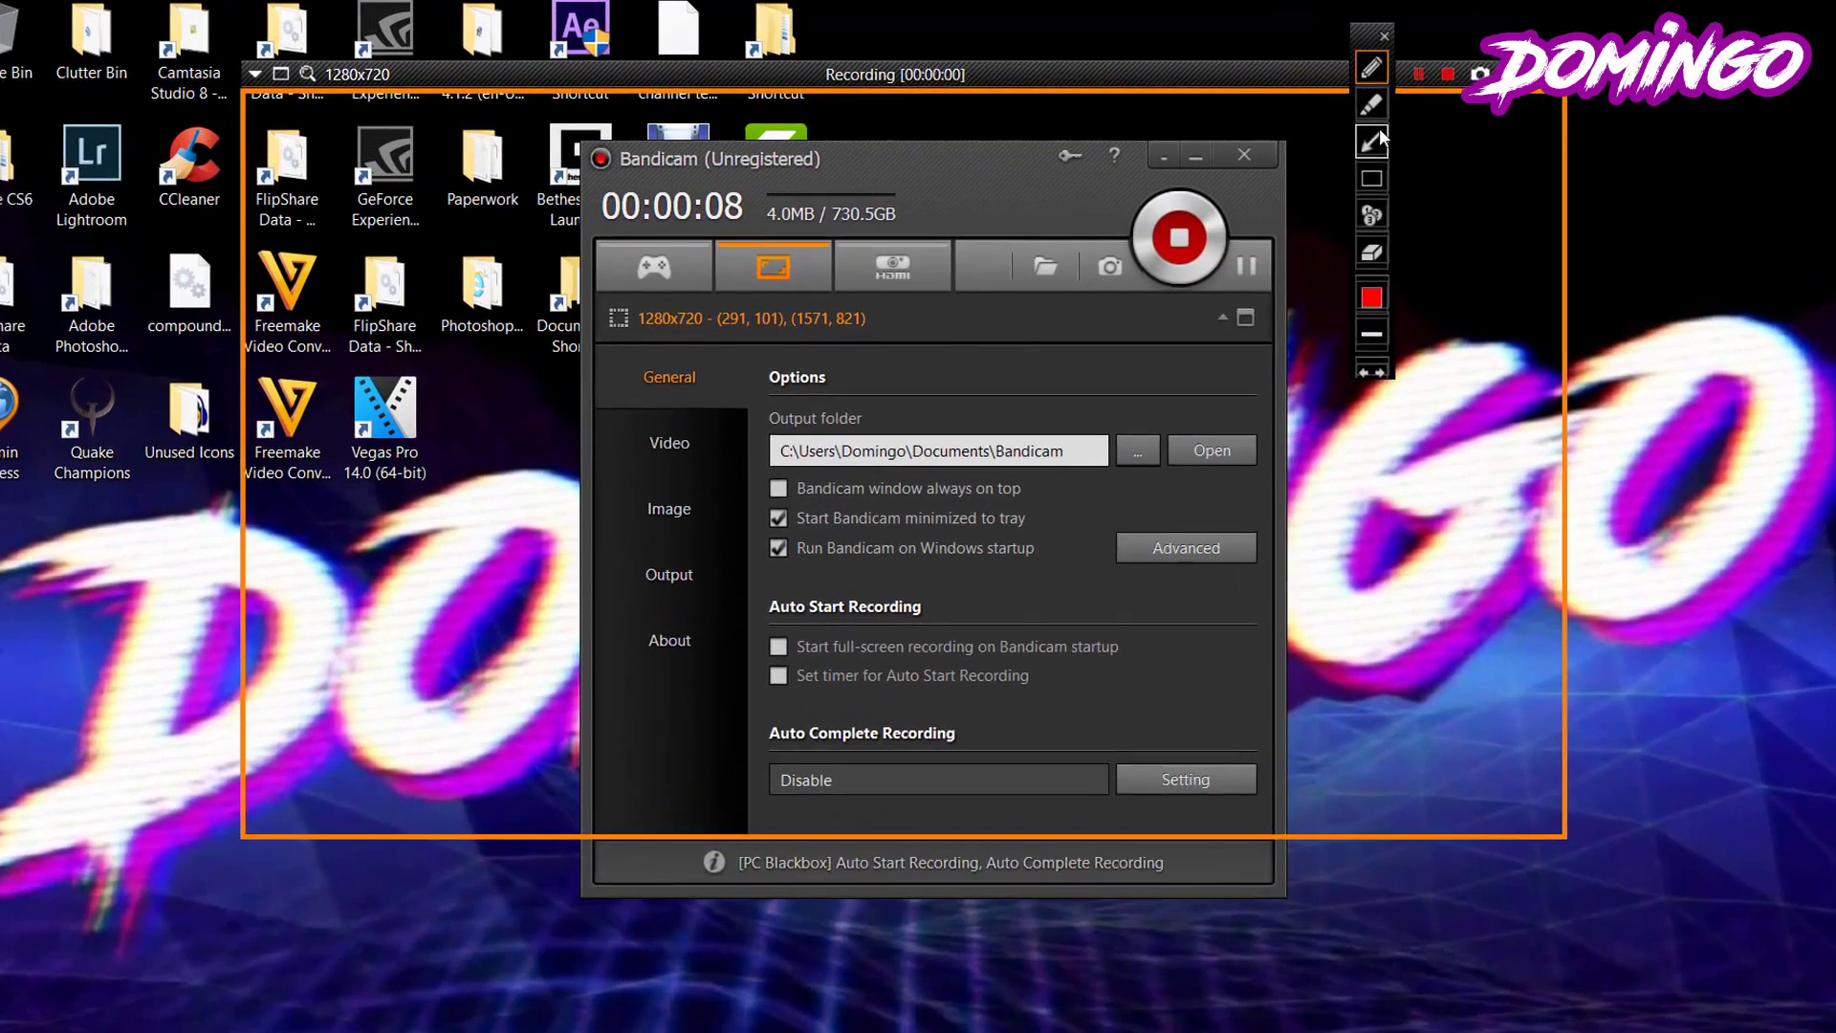
left_click(1377, 134)
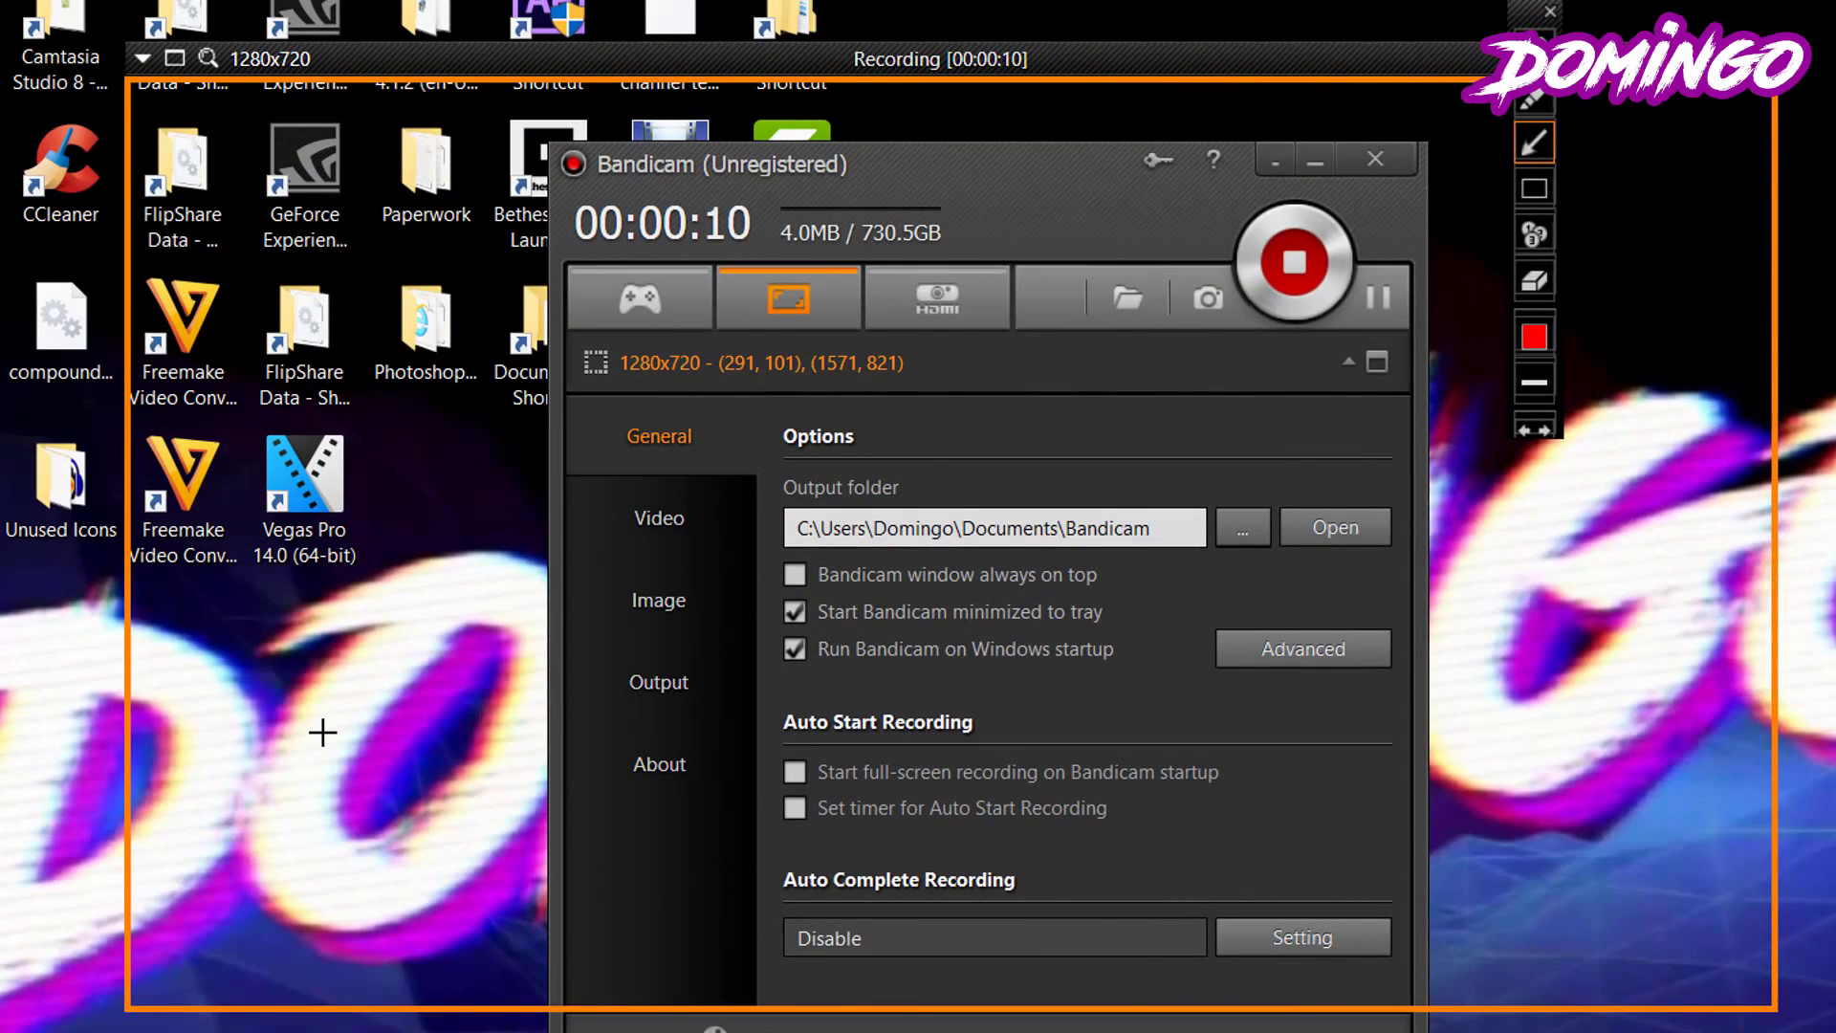
Step: Draw a red arrow to the Photoshop icon, circle it in yellow, and scribble red strokes
mouse_move(323, 731)
left_mouse_down()
mouse_move(484, 591)
mouse_move(412, 511)
mouse_move(421, 399)
left_mouse_up()
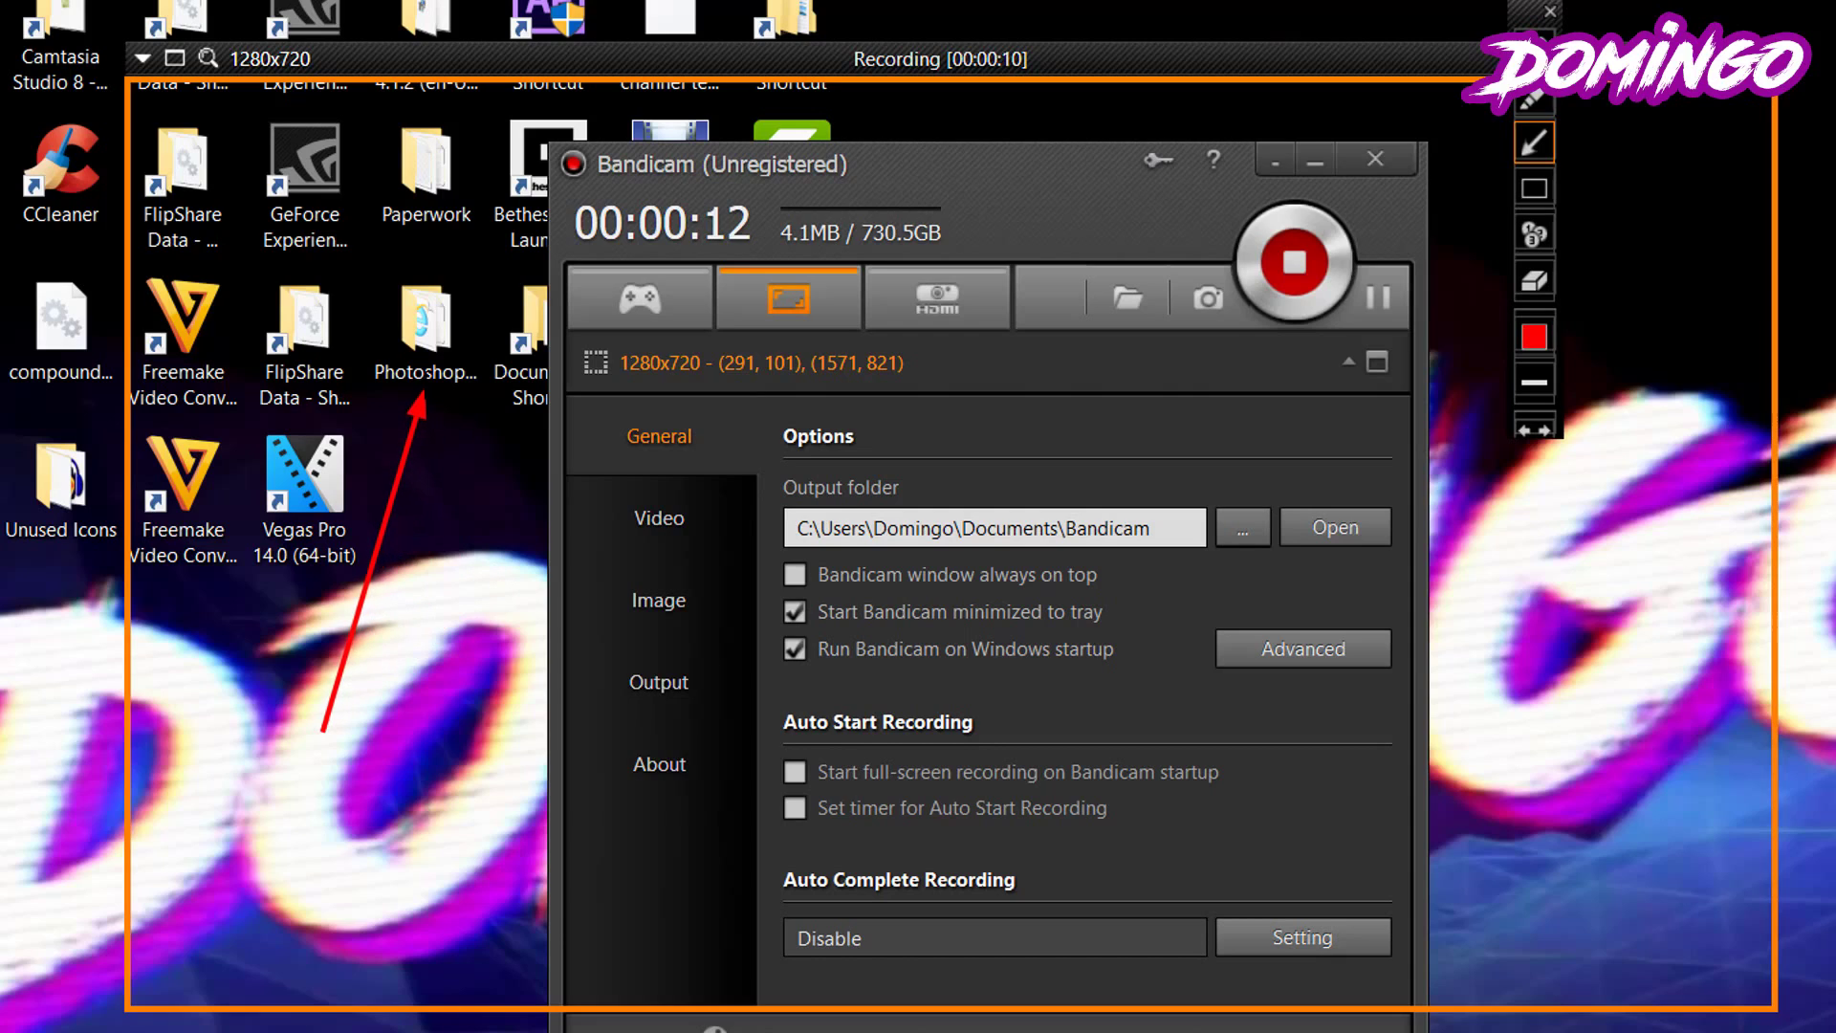
left_click(1533, 101)
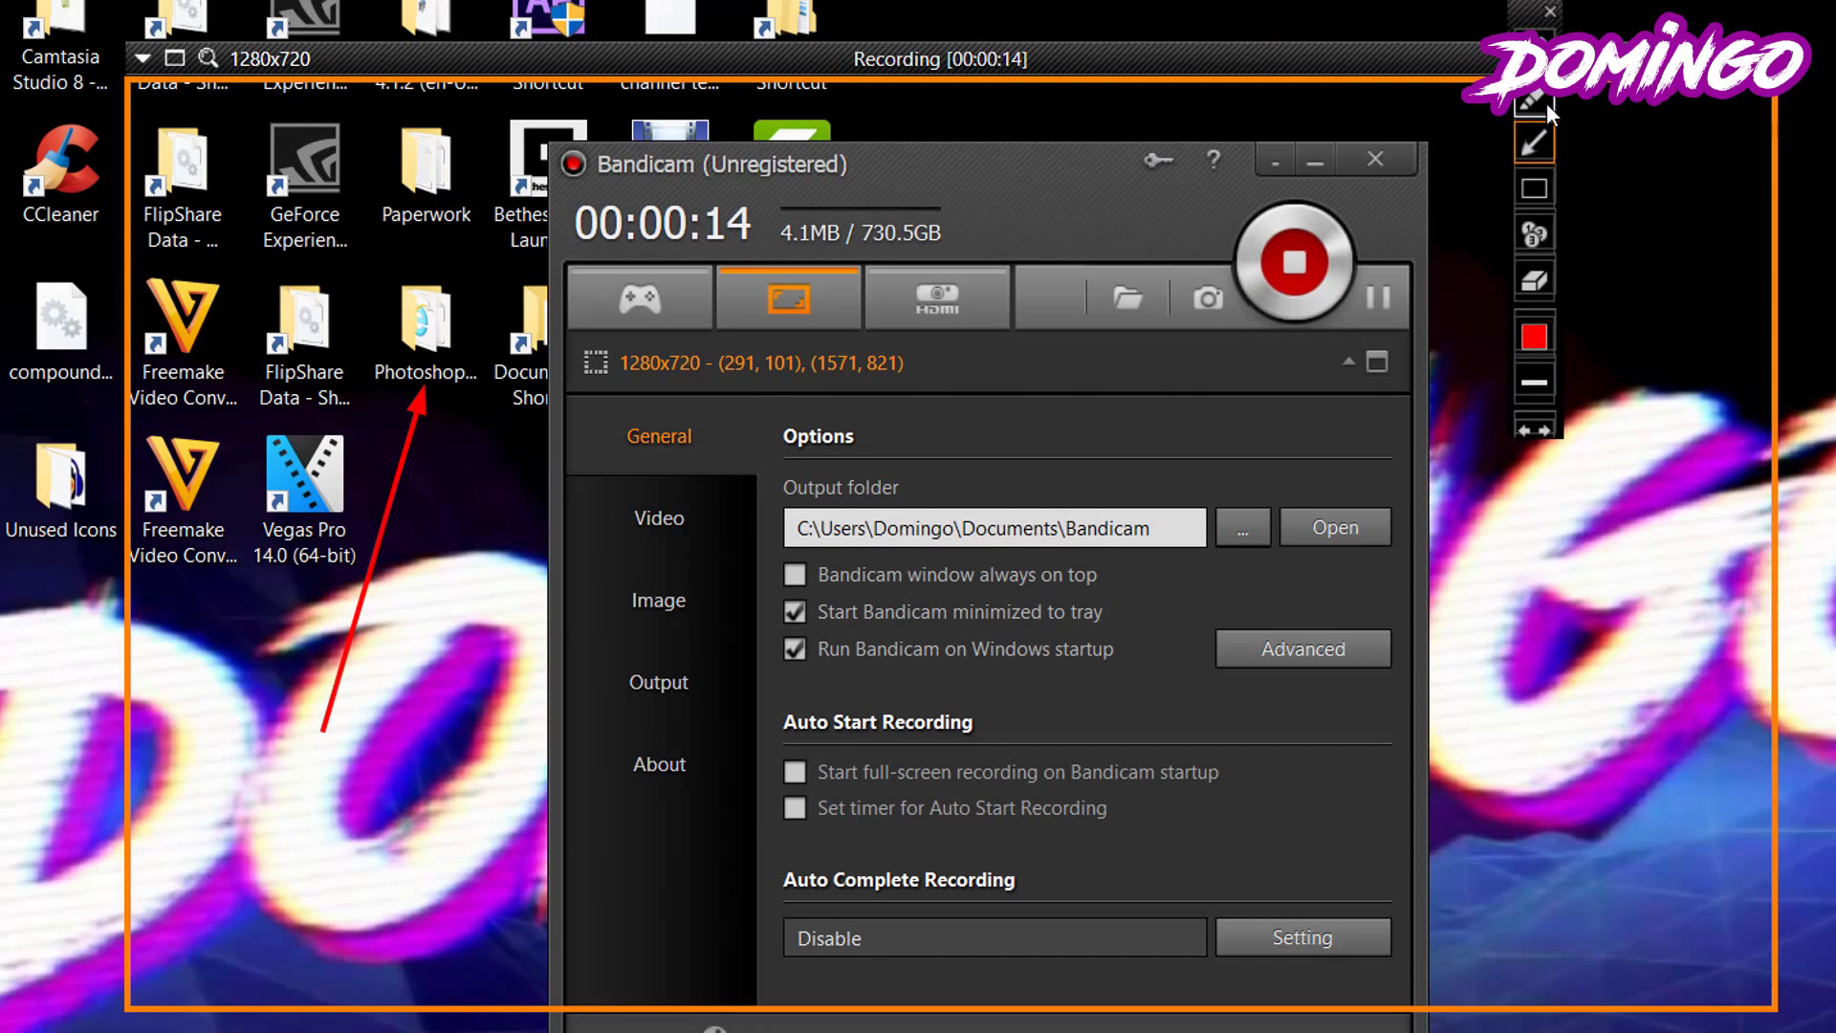
mouse_move(461, 400)
left_mouse_down()
mouse_move(368, 298)
mouse_move(421, 392)
left_mouse_up()
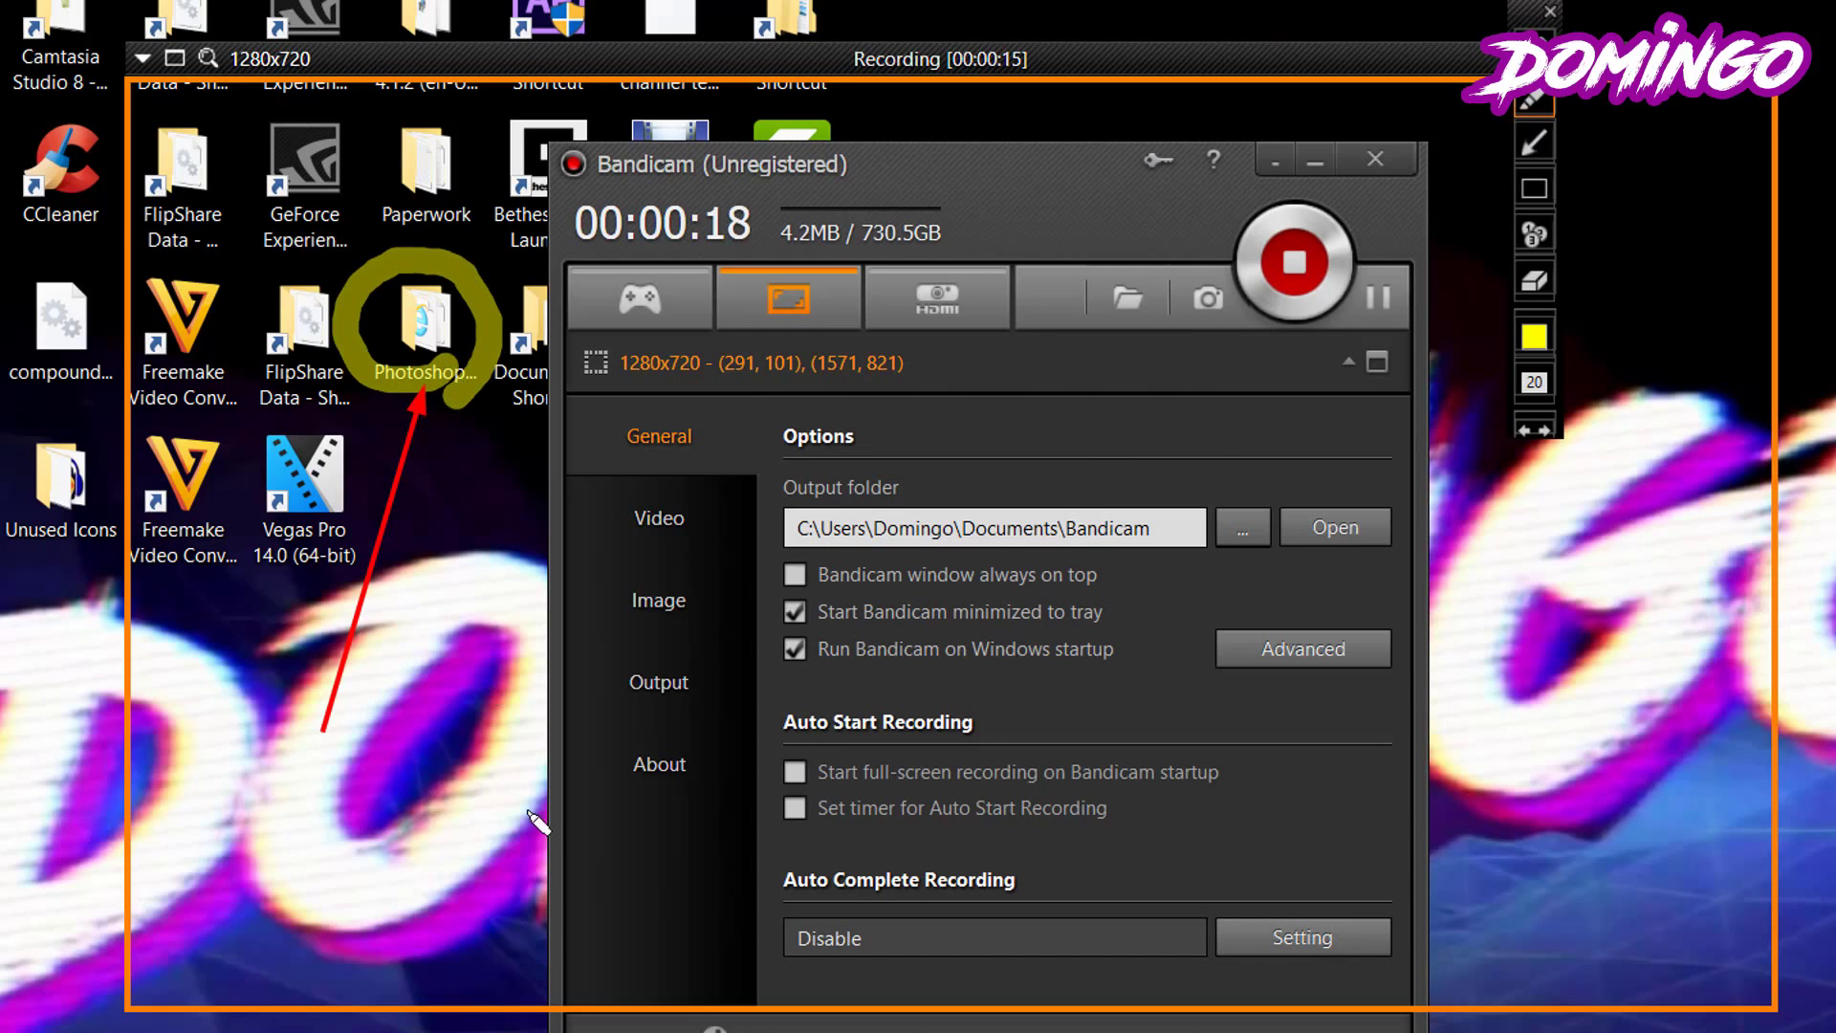
left_click(1534, 143)
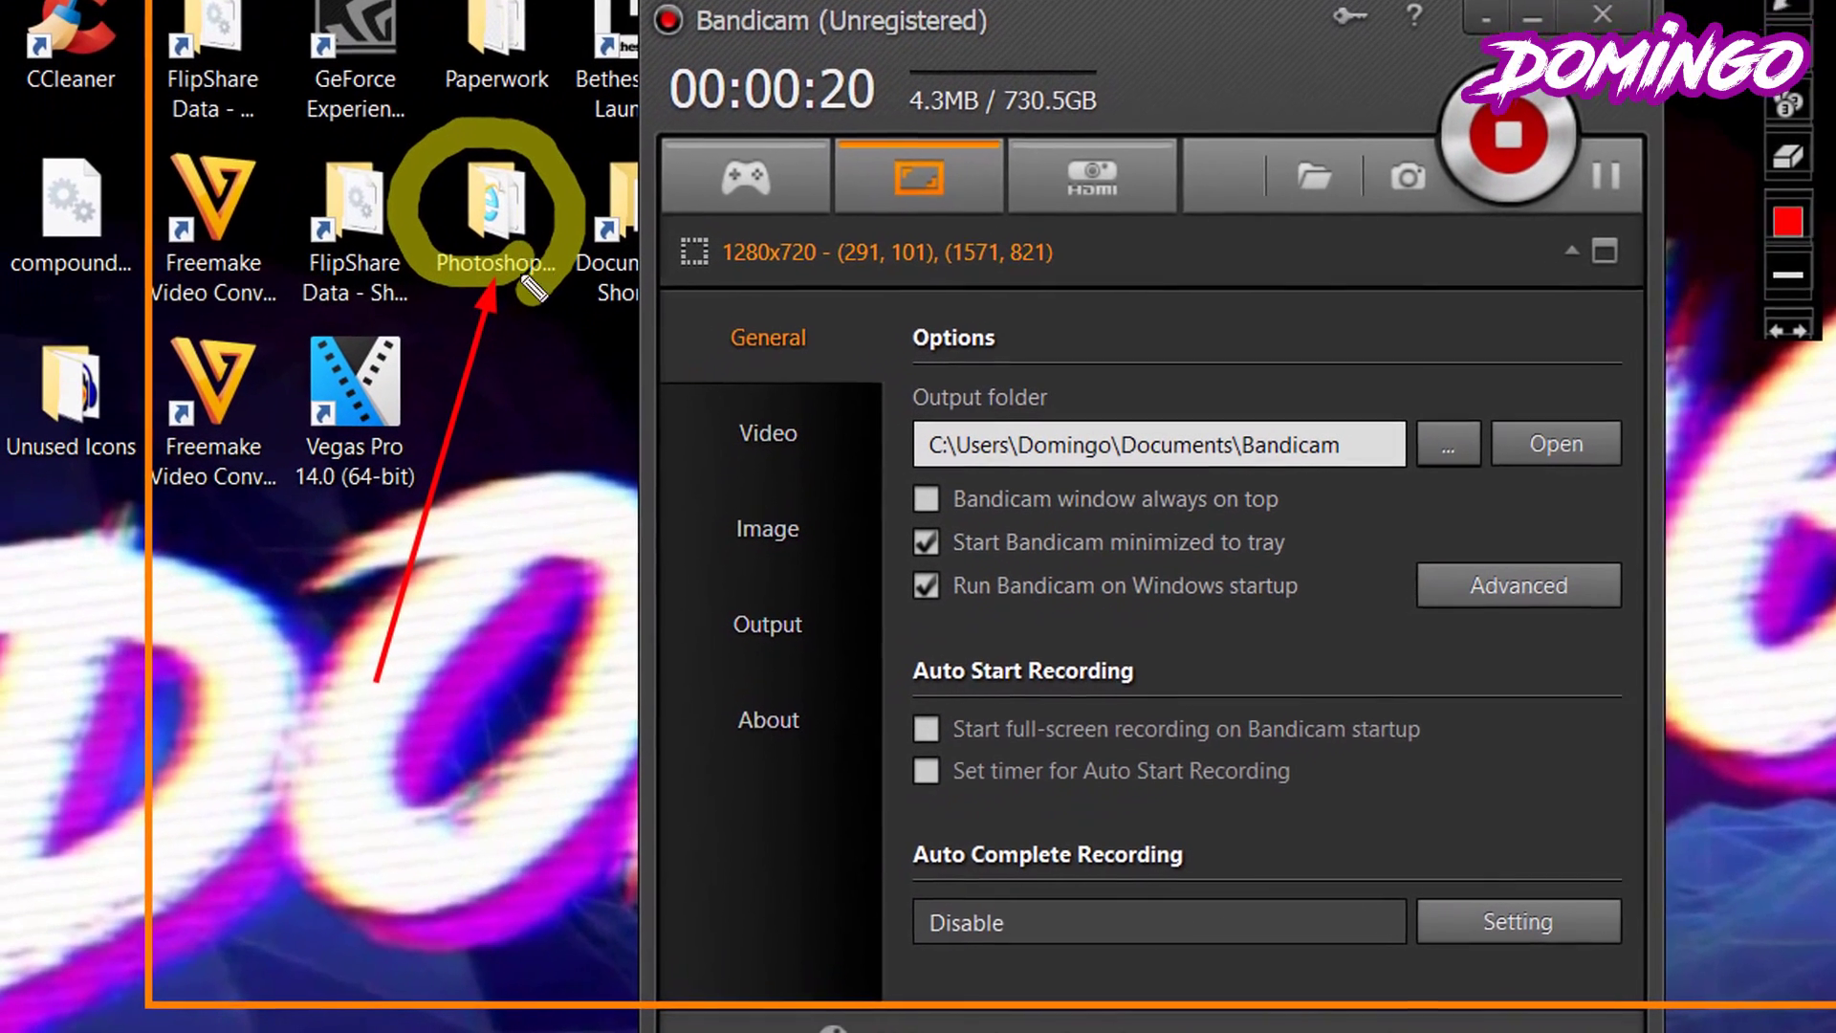
left_click_drag(448, 410, 421, 497)
mouse_move(401, 392)
left_mouse_down()
mouse_move(765, 373)
mouse_move(899, 473)
mouse_move(1191, 431)
mouse_move(1334, 316)
mouse_move(1387, 488)
mouse_move(1418, 411)
mouse_move(1510, 406)
mouse_move(1597, 373)
mouse_move(1663, 478)
mouse_move(1816, 516)
left_mouse_up()
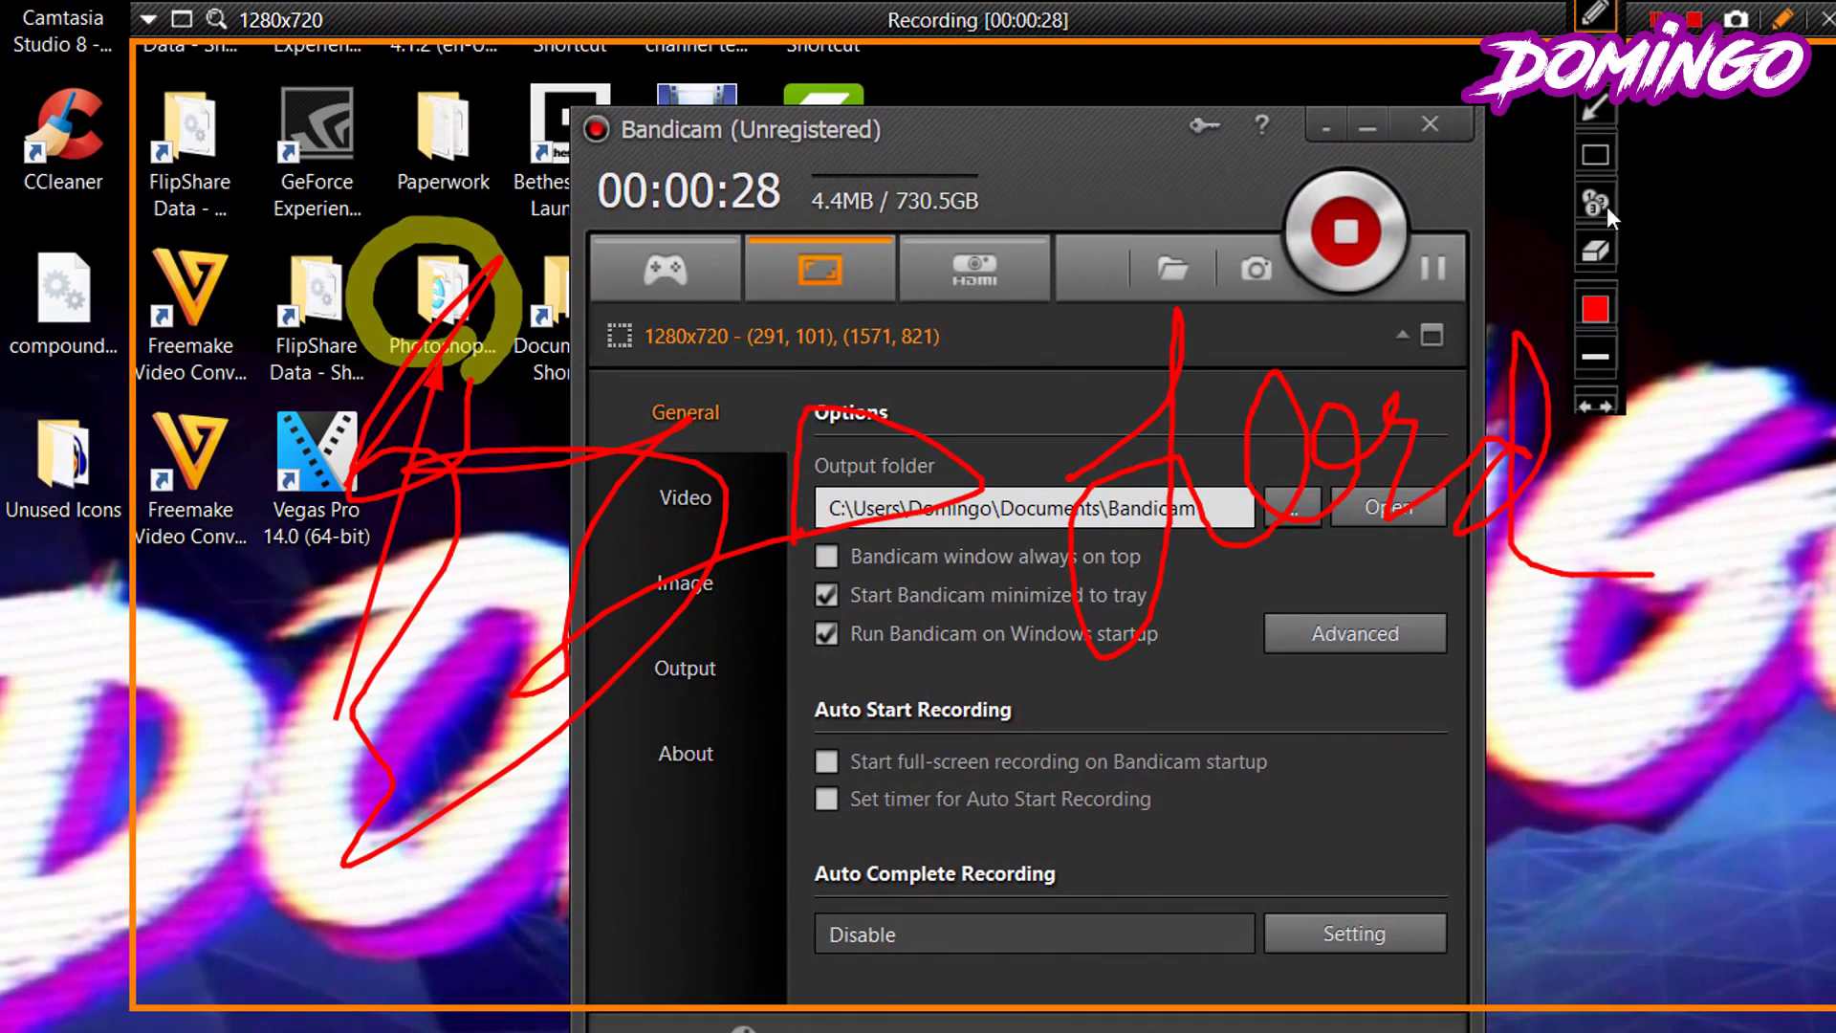
Step: Place numbered markers 1 through 5 around the Paperwork icon and the Bandicam window
left_click(1662, 167)
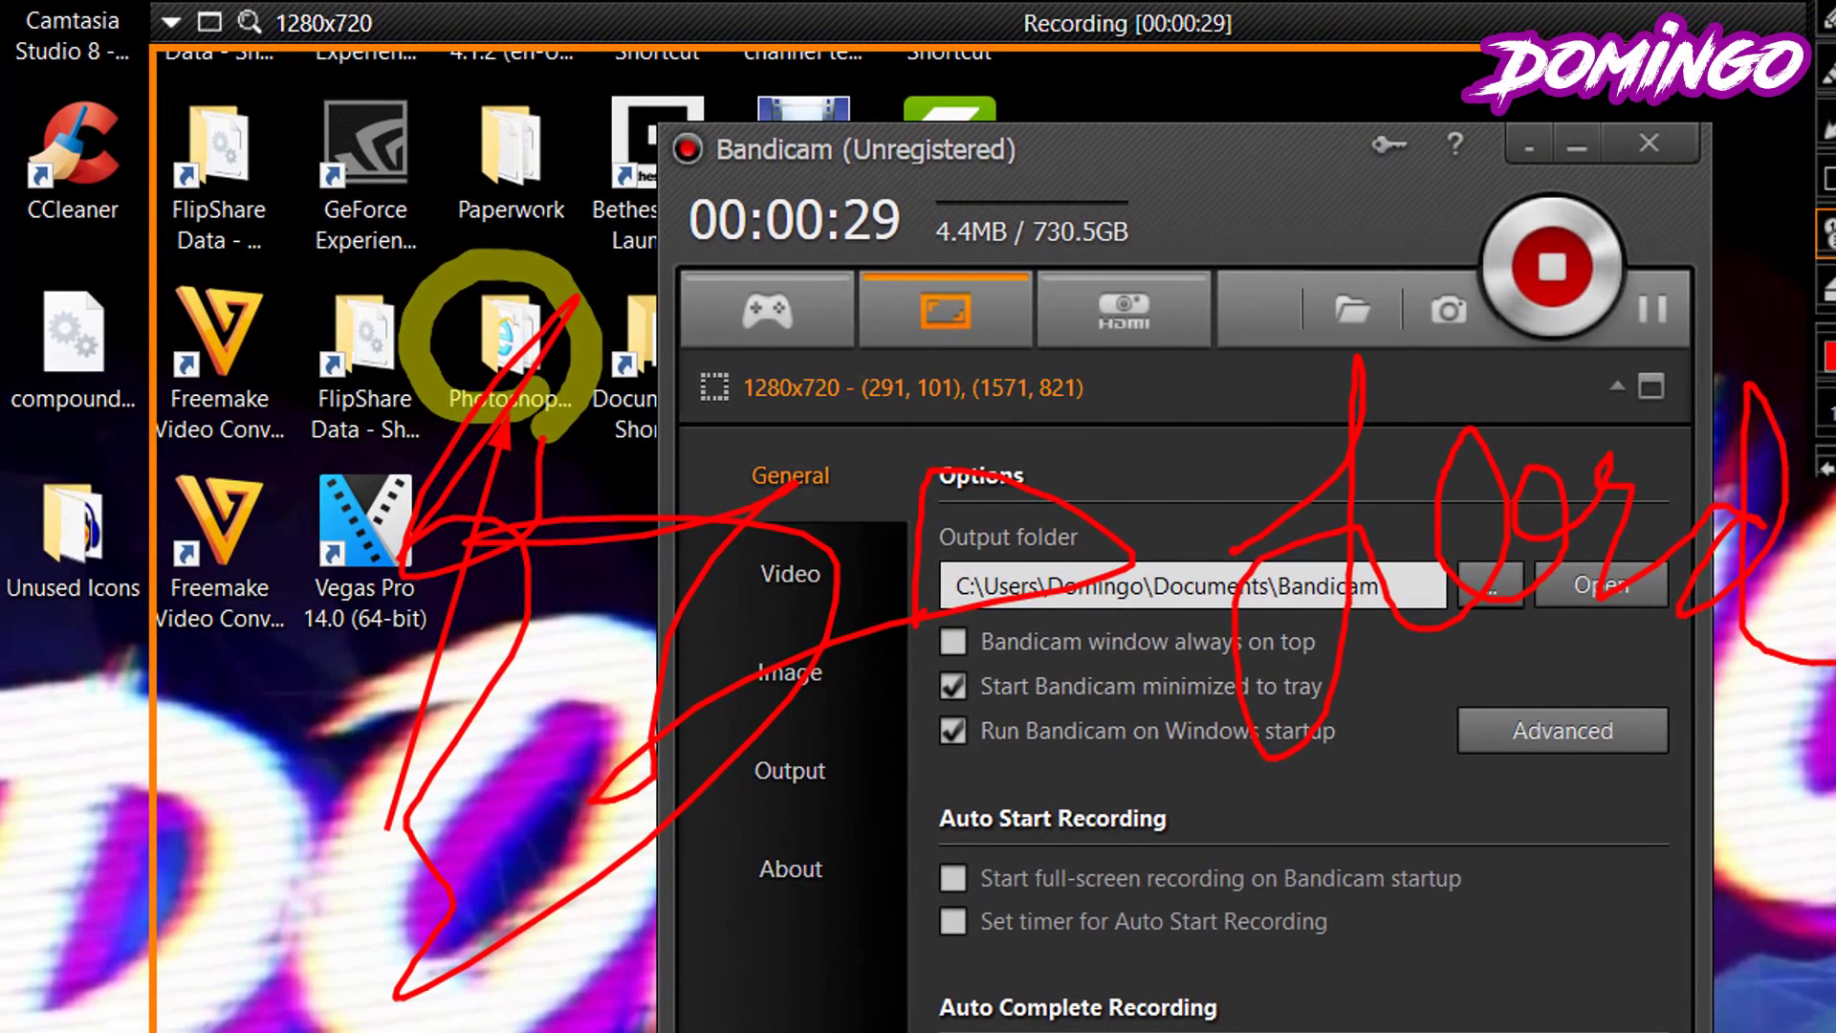
left_click(489, 207)
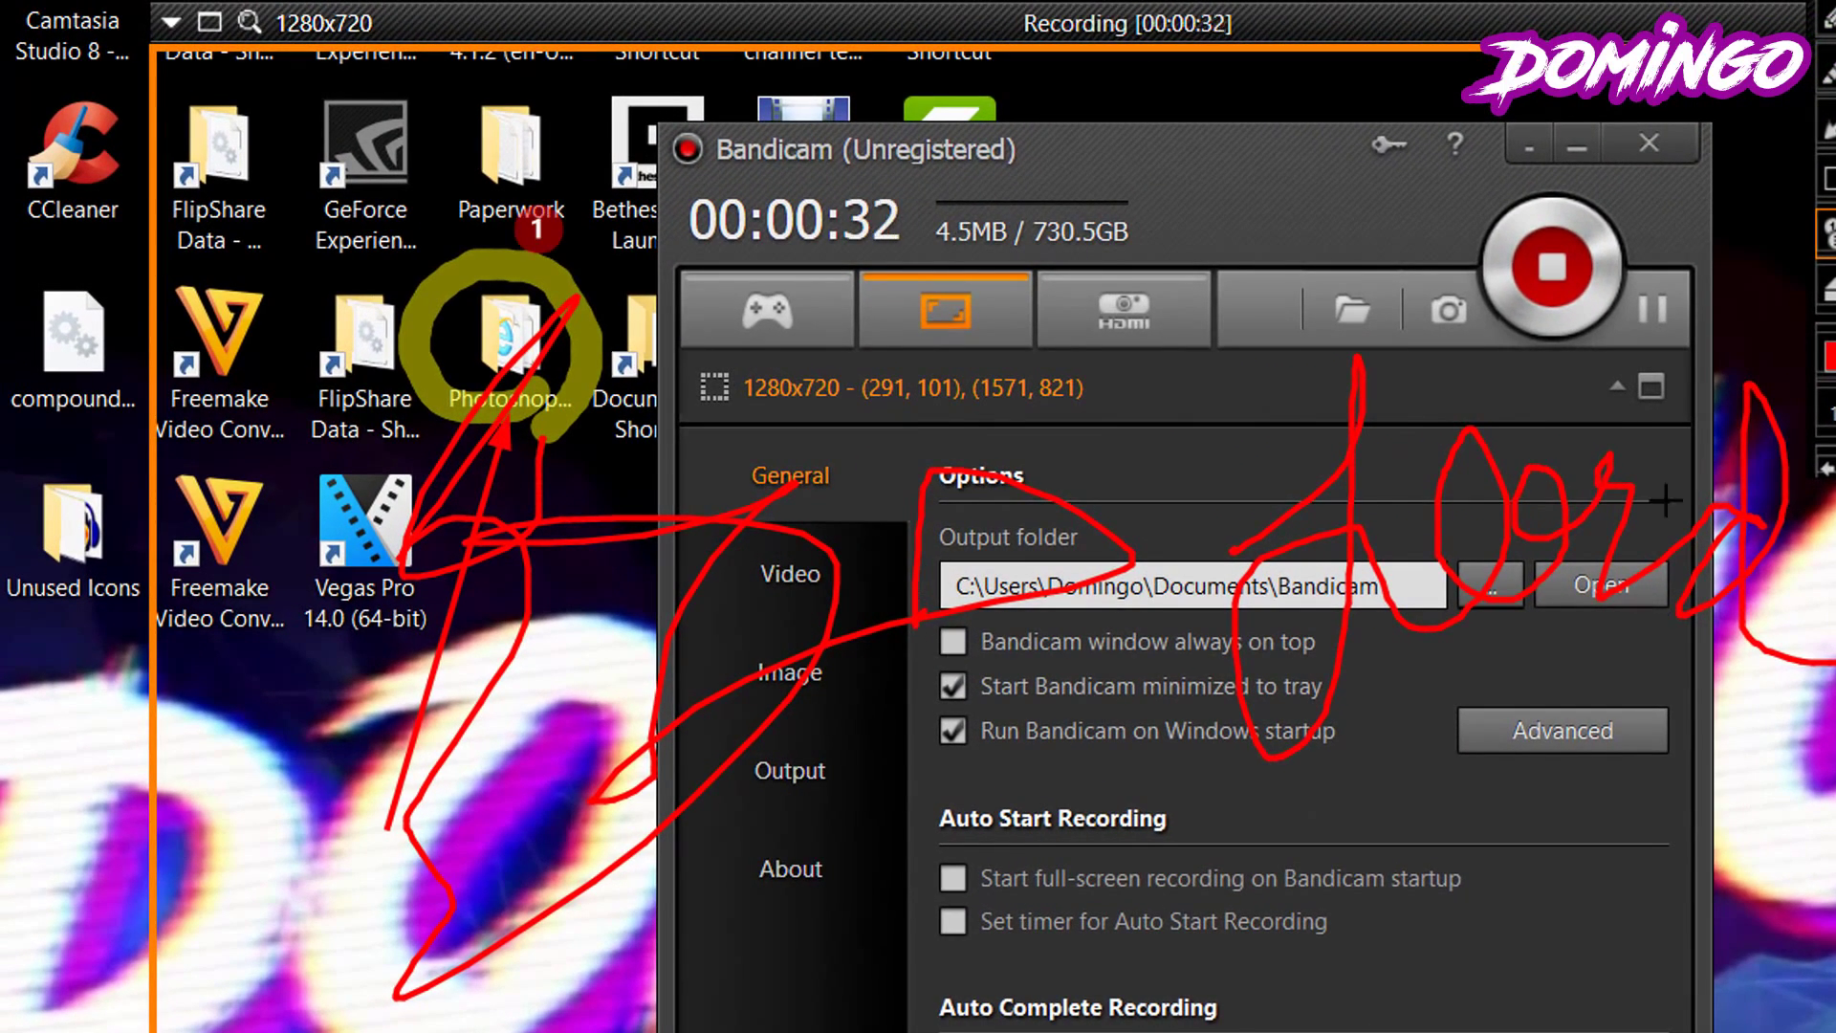
left_click(1548, 276)
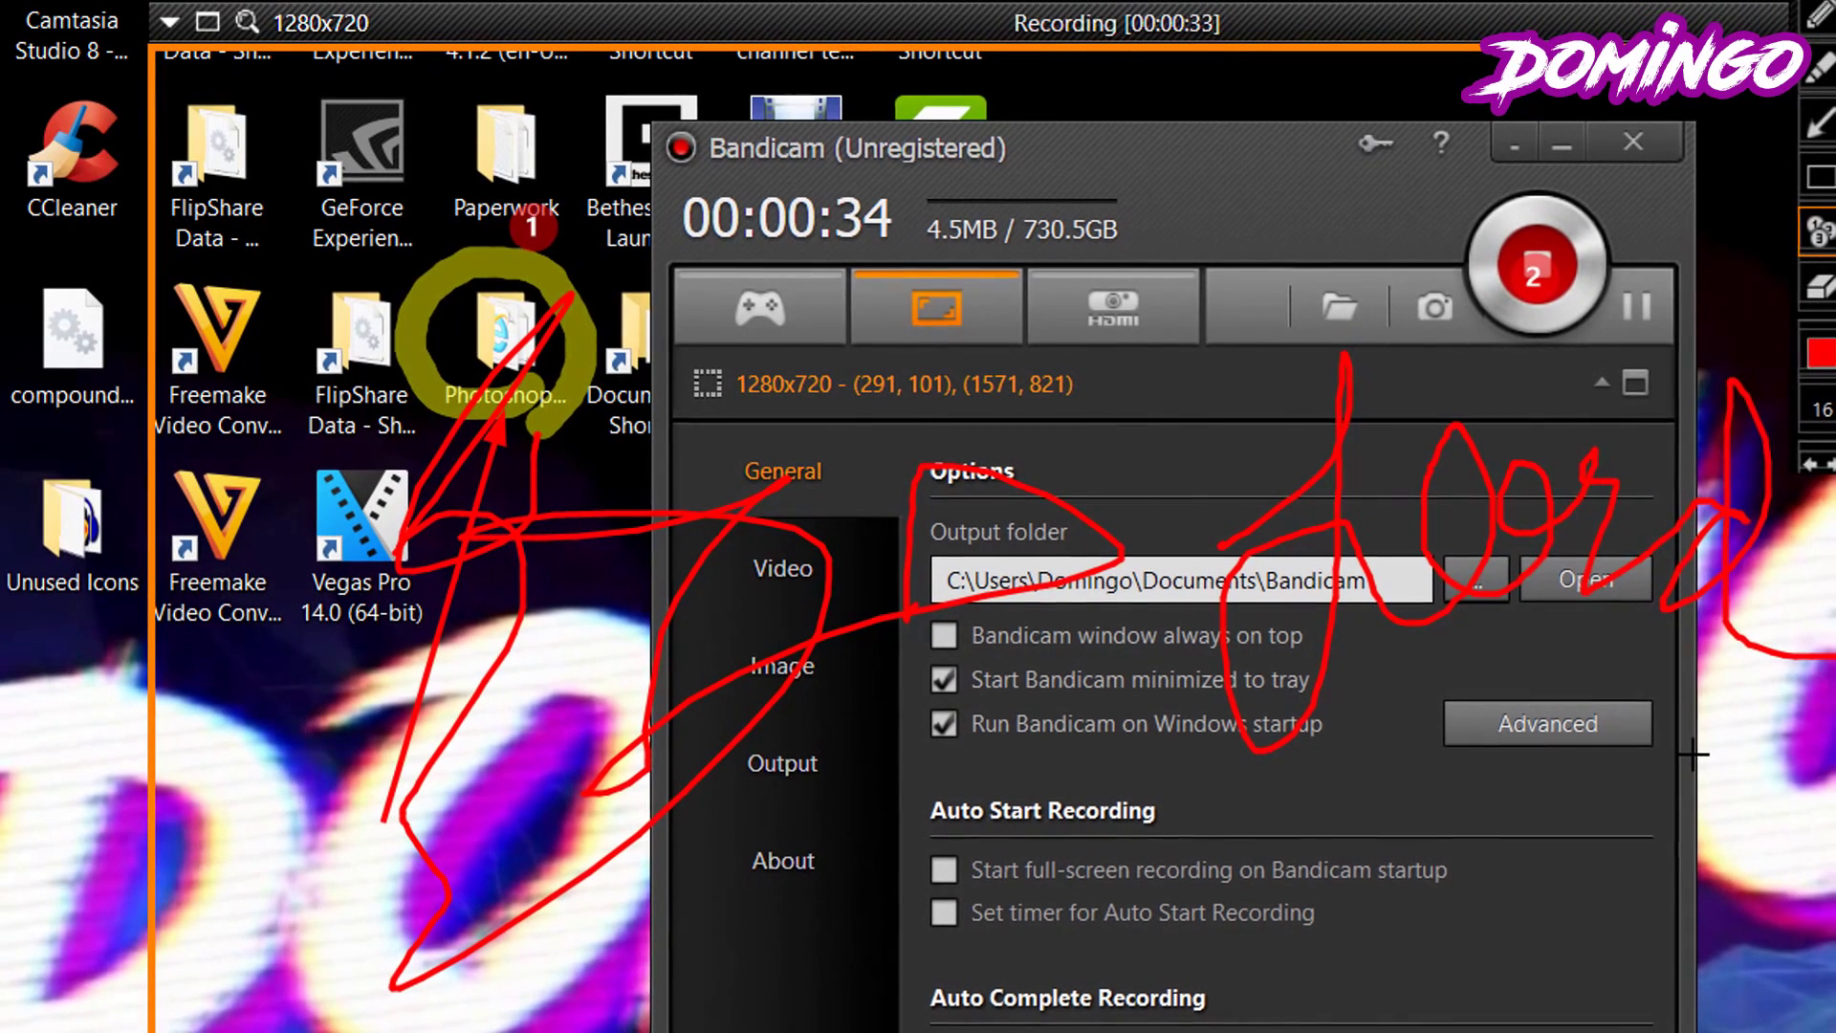
left_click(950, 1016)
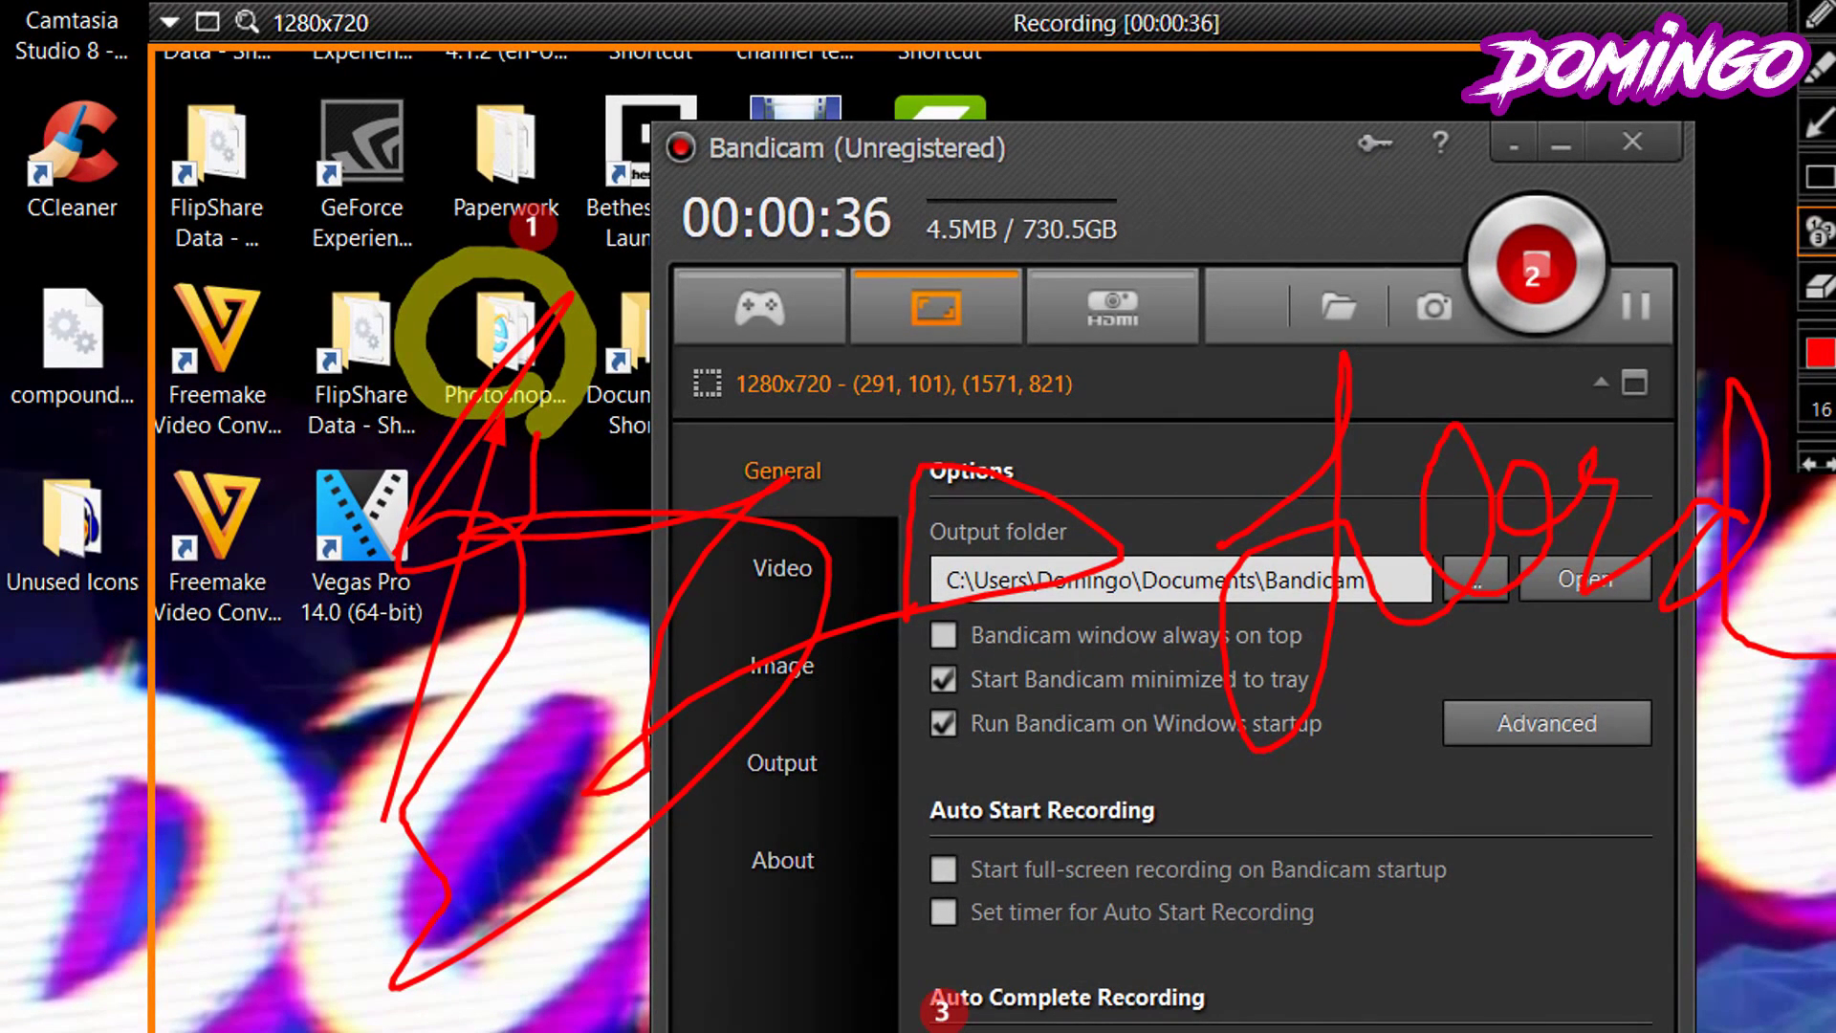
left_click(1642, 141)
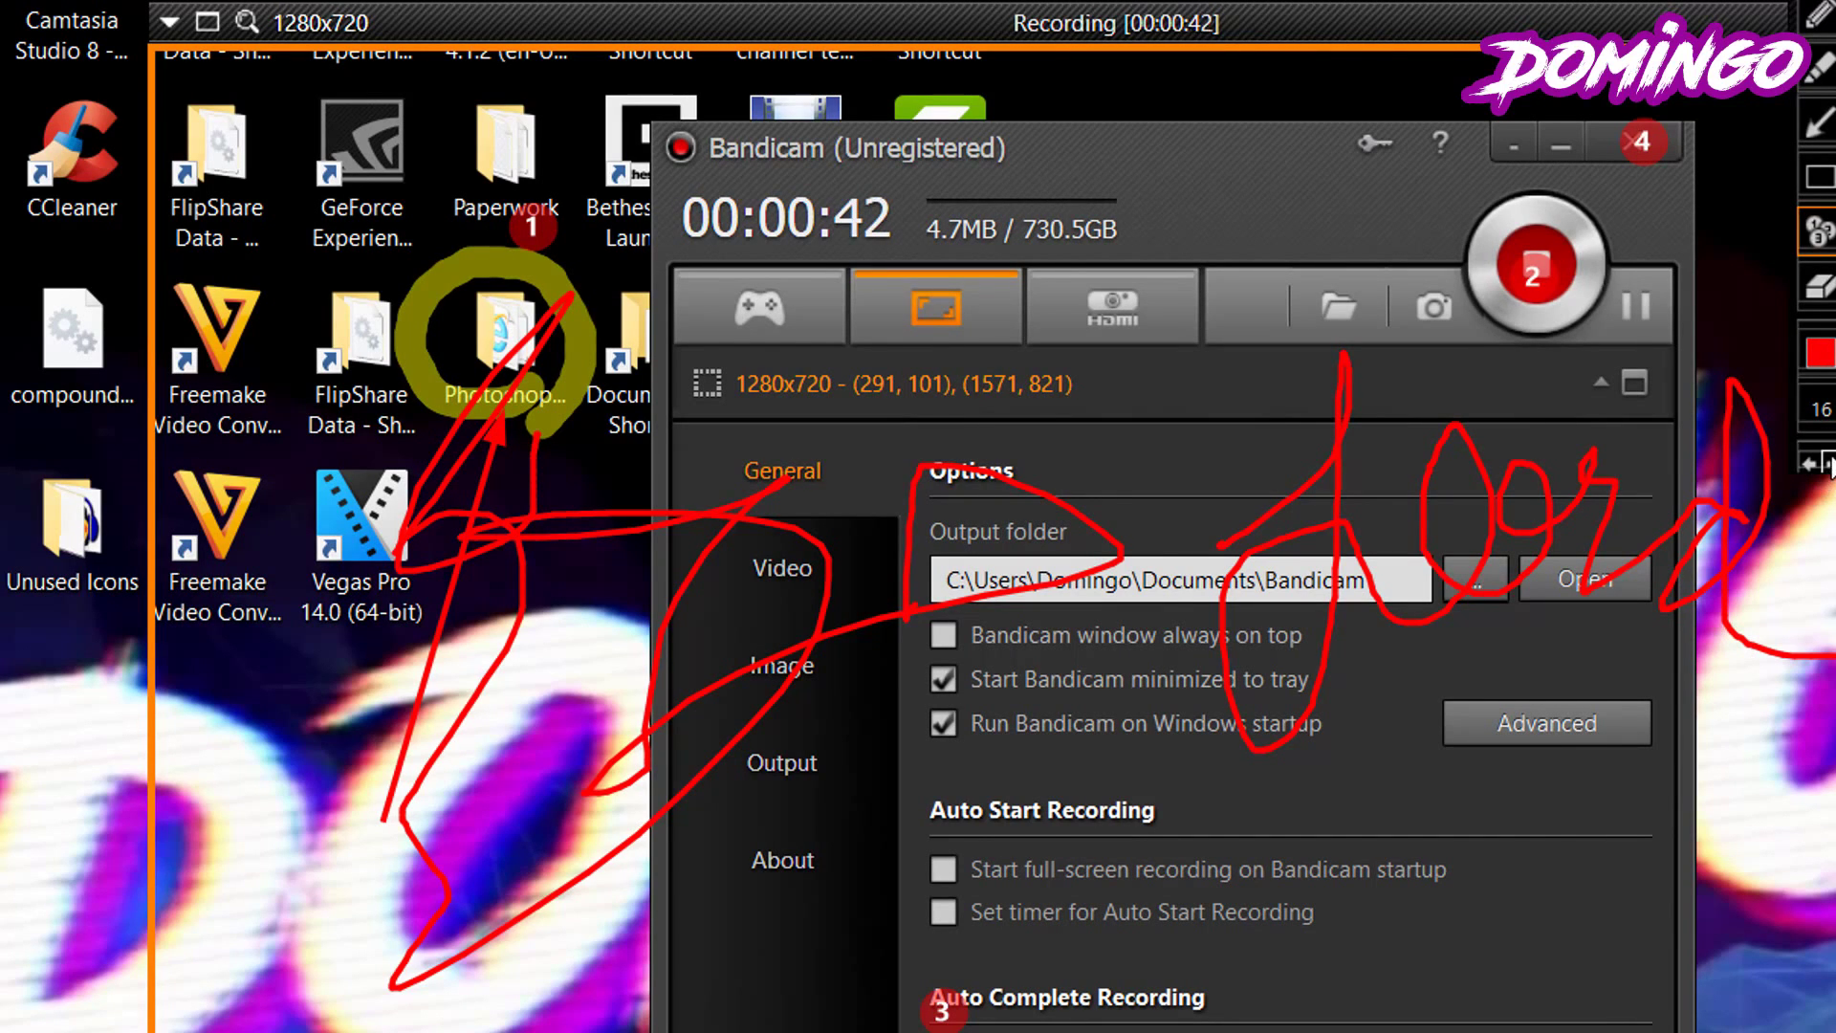
left_click(1115, 406)
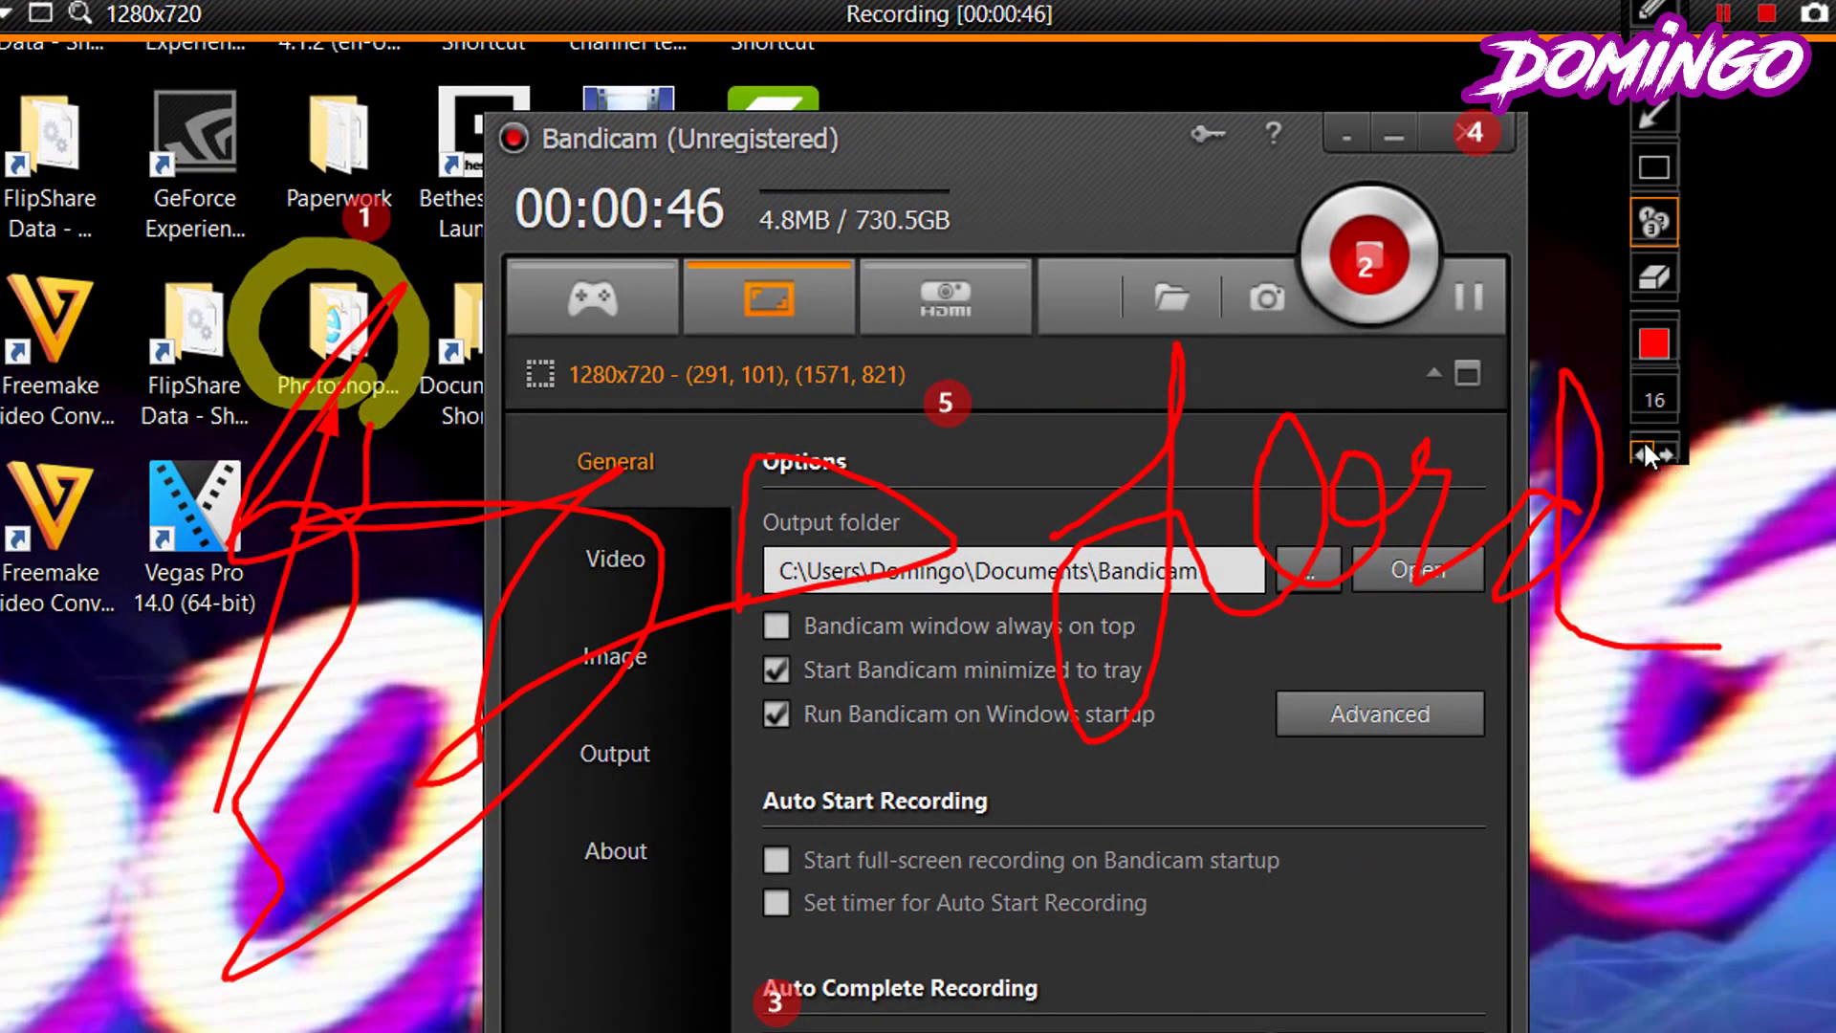
Step: Undo all the numbered stamps, pen strokes and the yellow circle
left_click(1642, 453)
left_click(1642, 453)
left_click(1642, 453)
left_click(1642, 453)
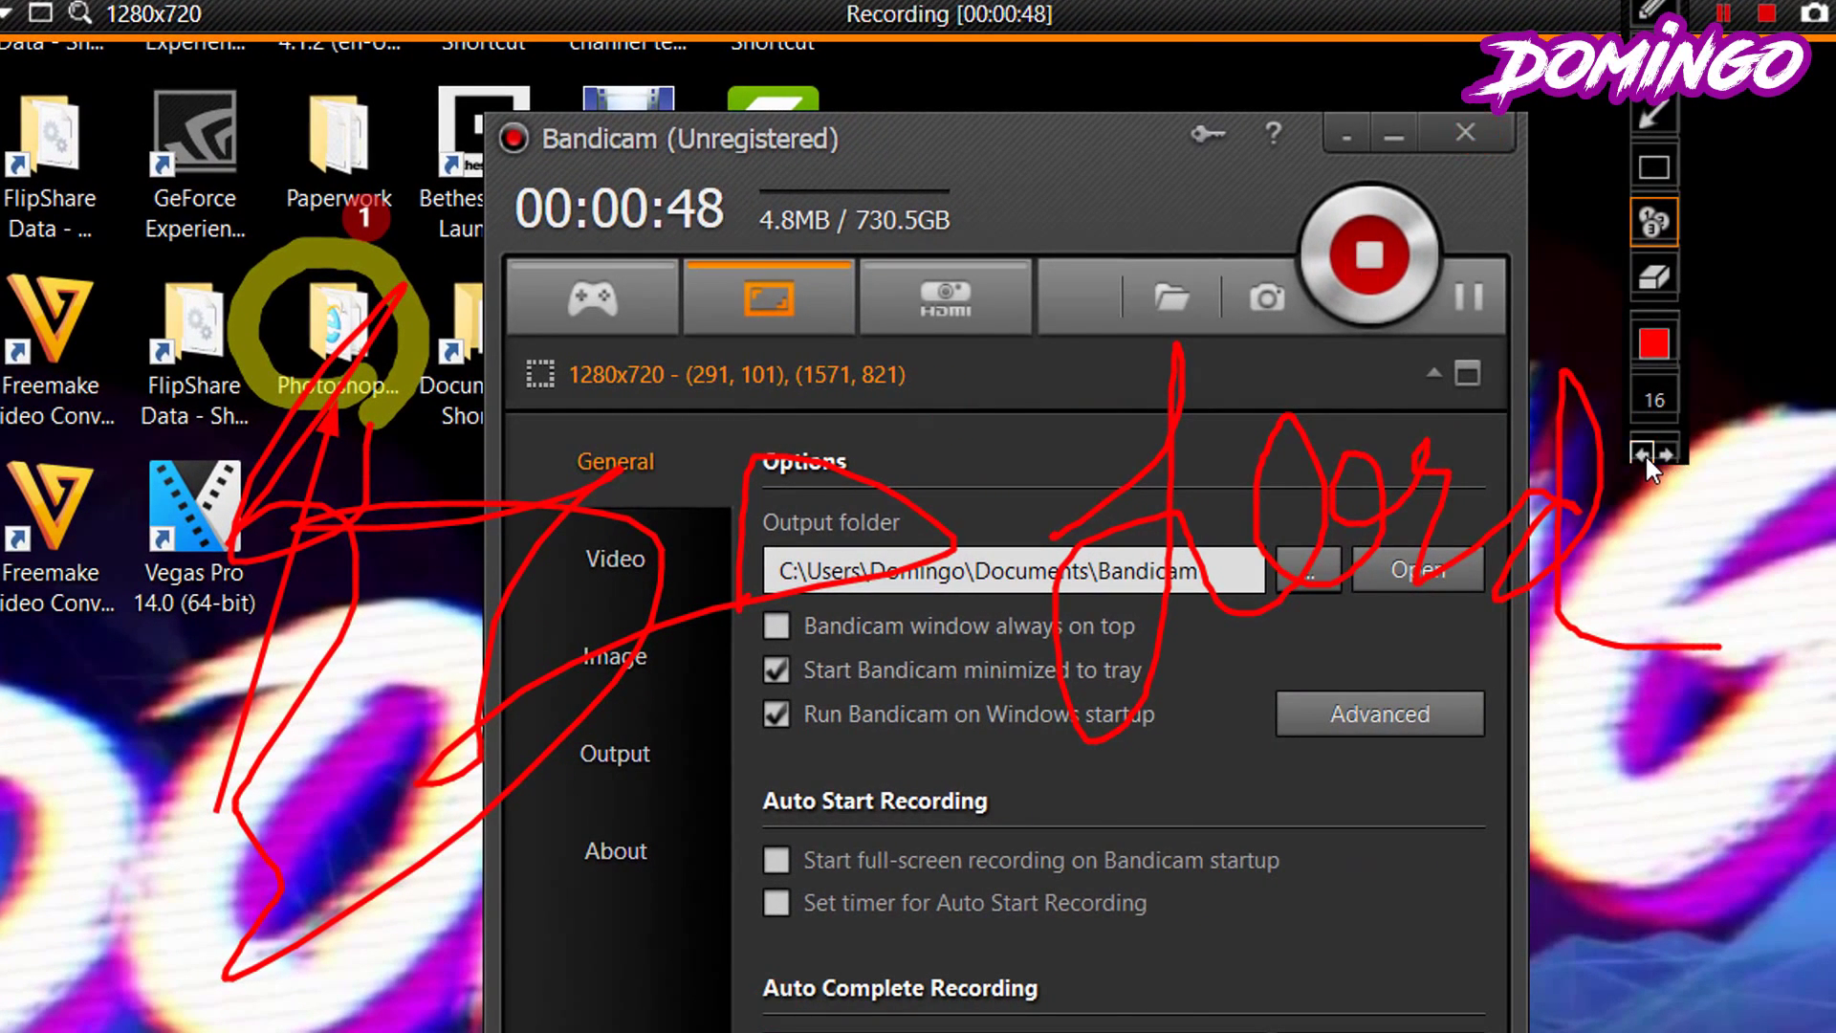
left_click(1644, 453)
left_click(1645, 453)
left_click(1644, 453)
left_click(1645, 454)
left_click(1645, 456)
left_click(1644, 456)
left_click(1644, 456)
left_click(1644, 456)
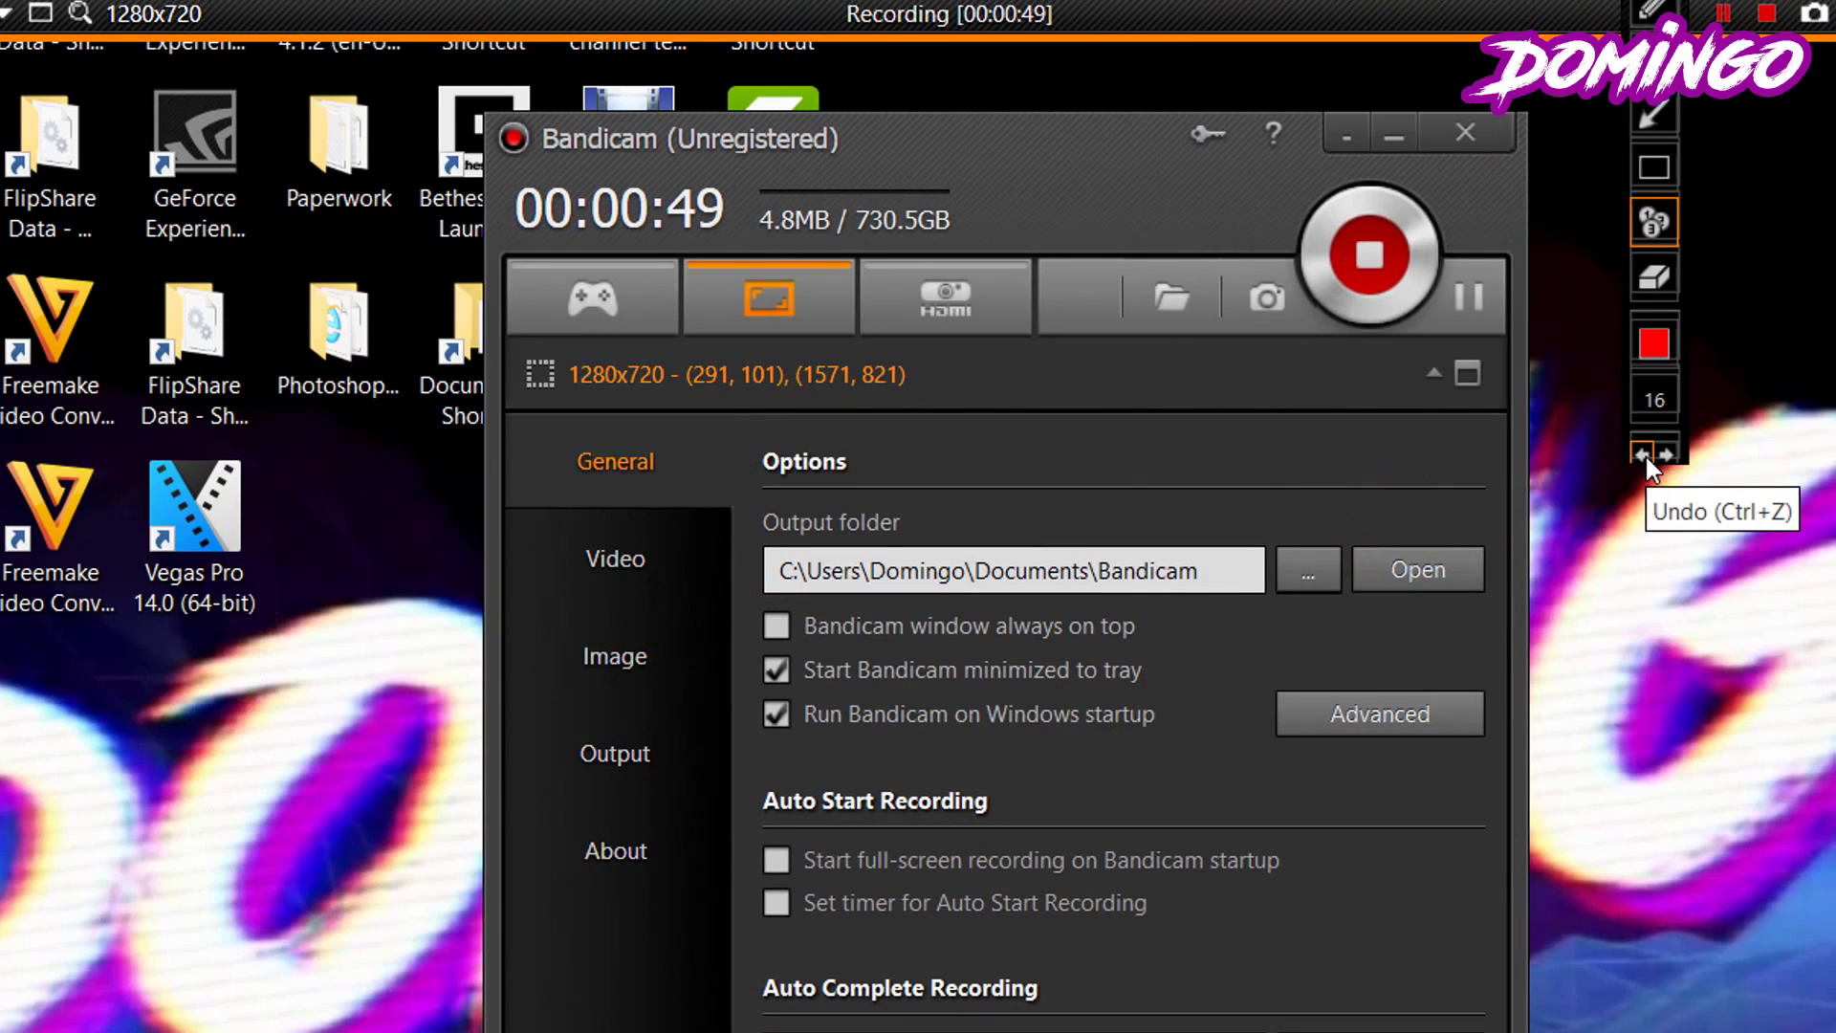
Step: Outline the upper half of the Bandicam window with a red rectangle
left_click(1658, 287)
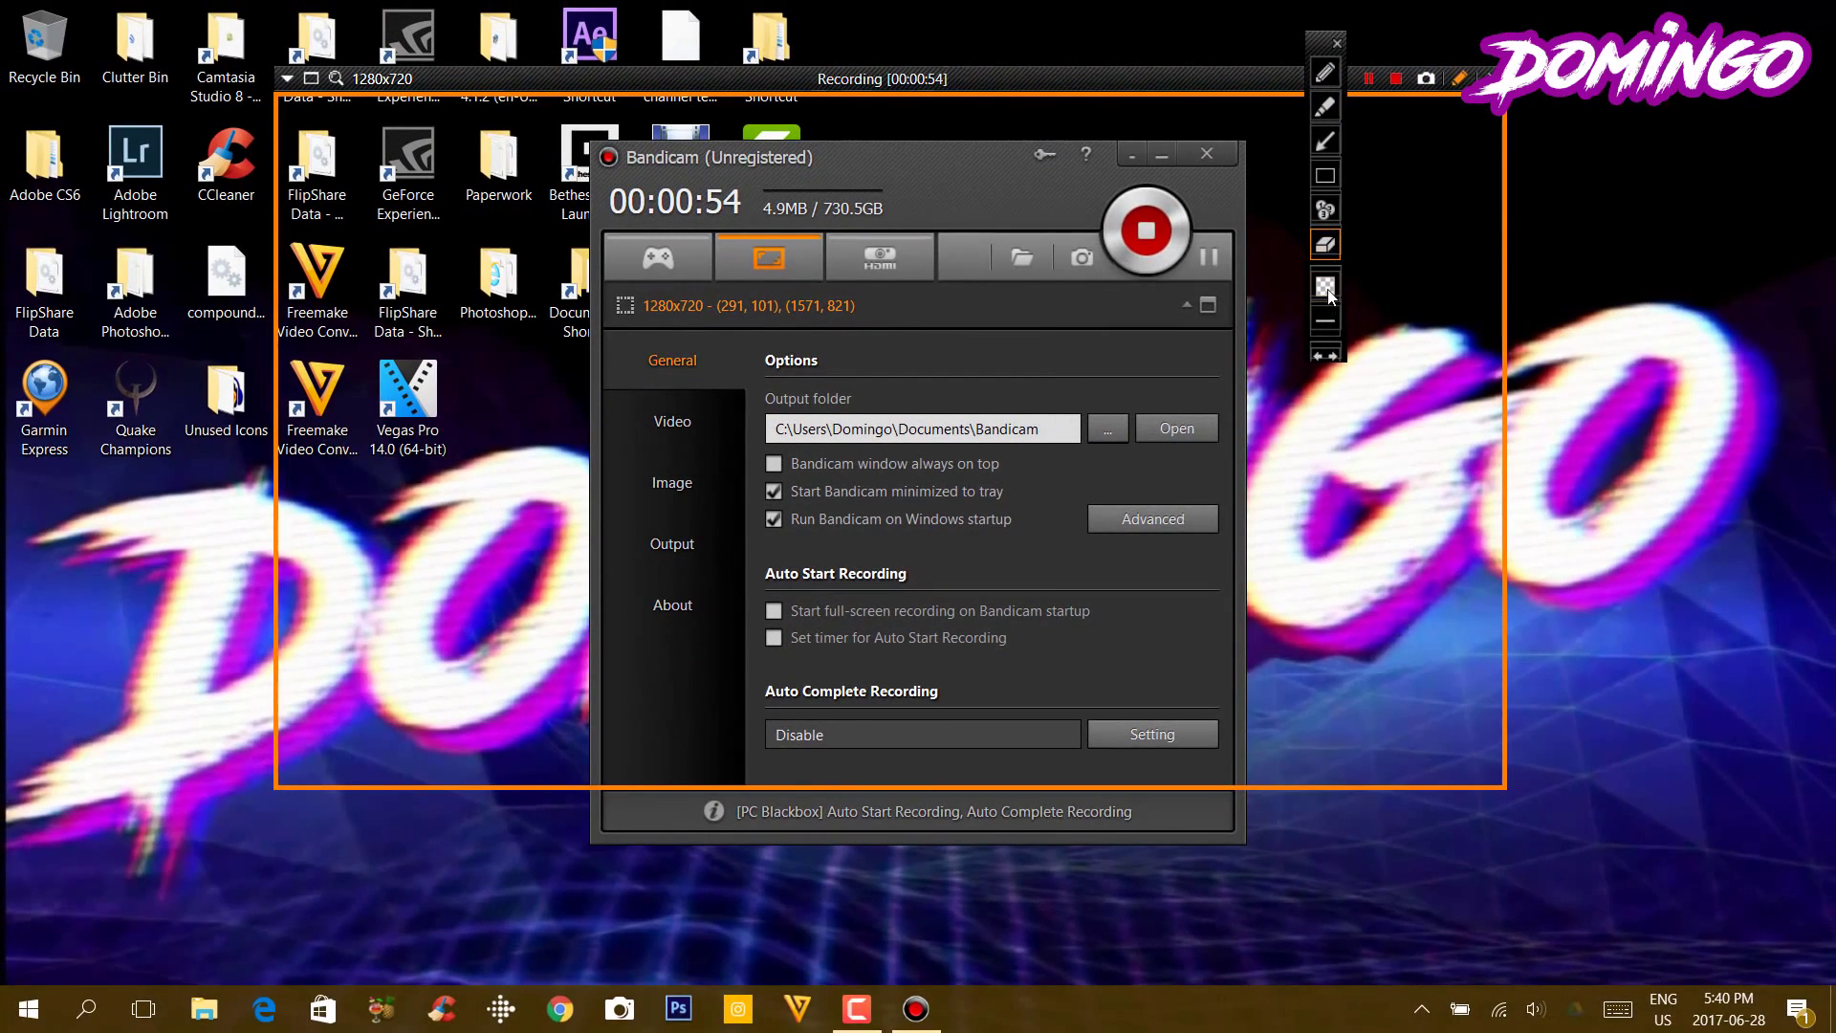
left_click(1325, 175)
left_click_drag(601, 180, 1252, 538)
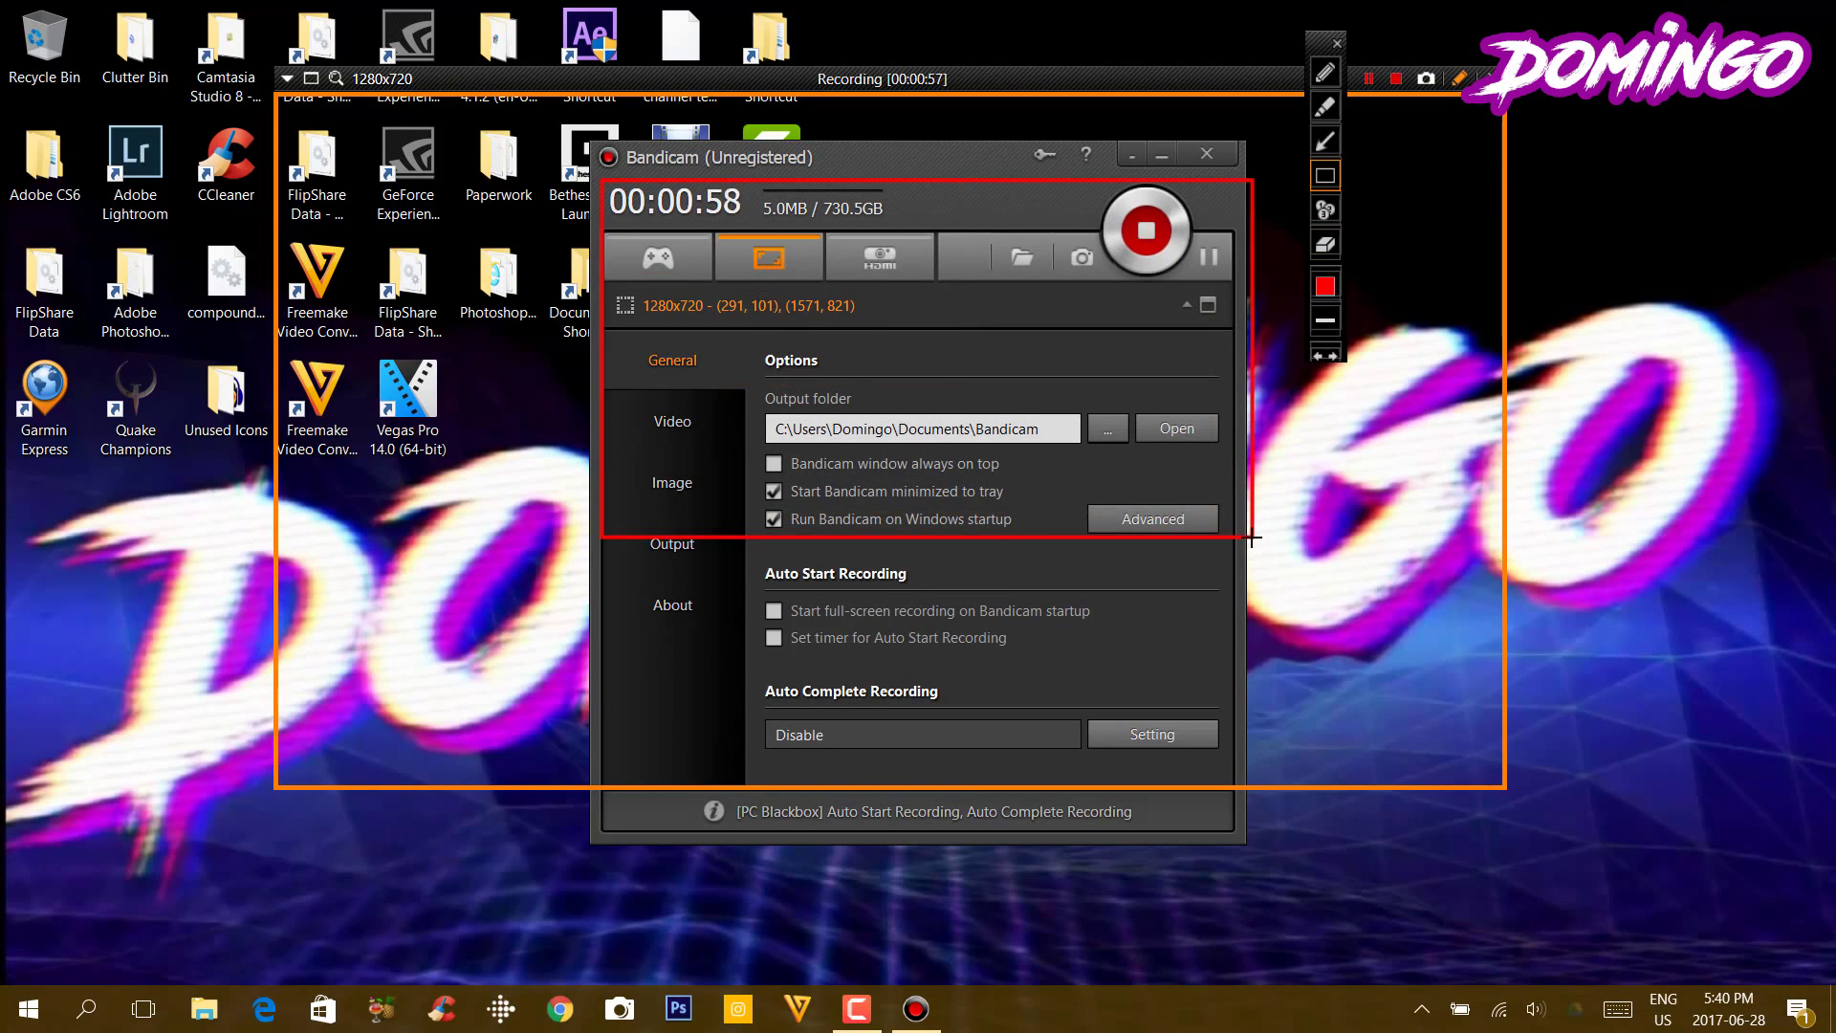
Step: Close the drawing tools, stop recording, and open the output folder
left_click(1344, 50)
left_click(1394, 83)
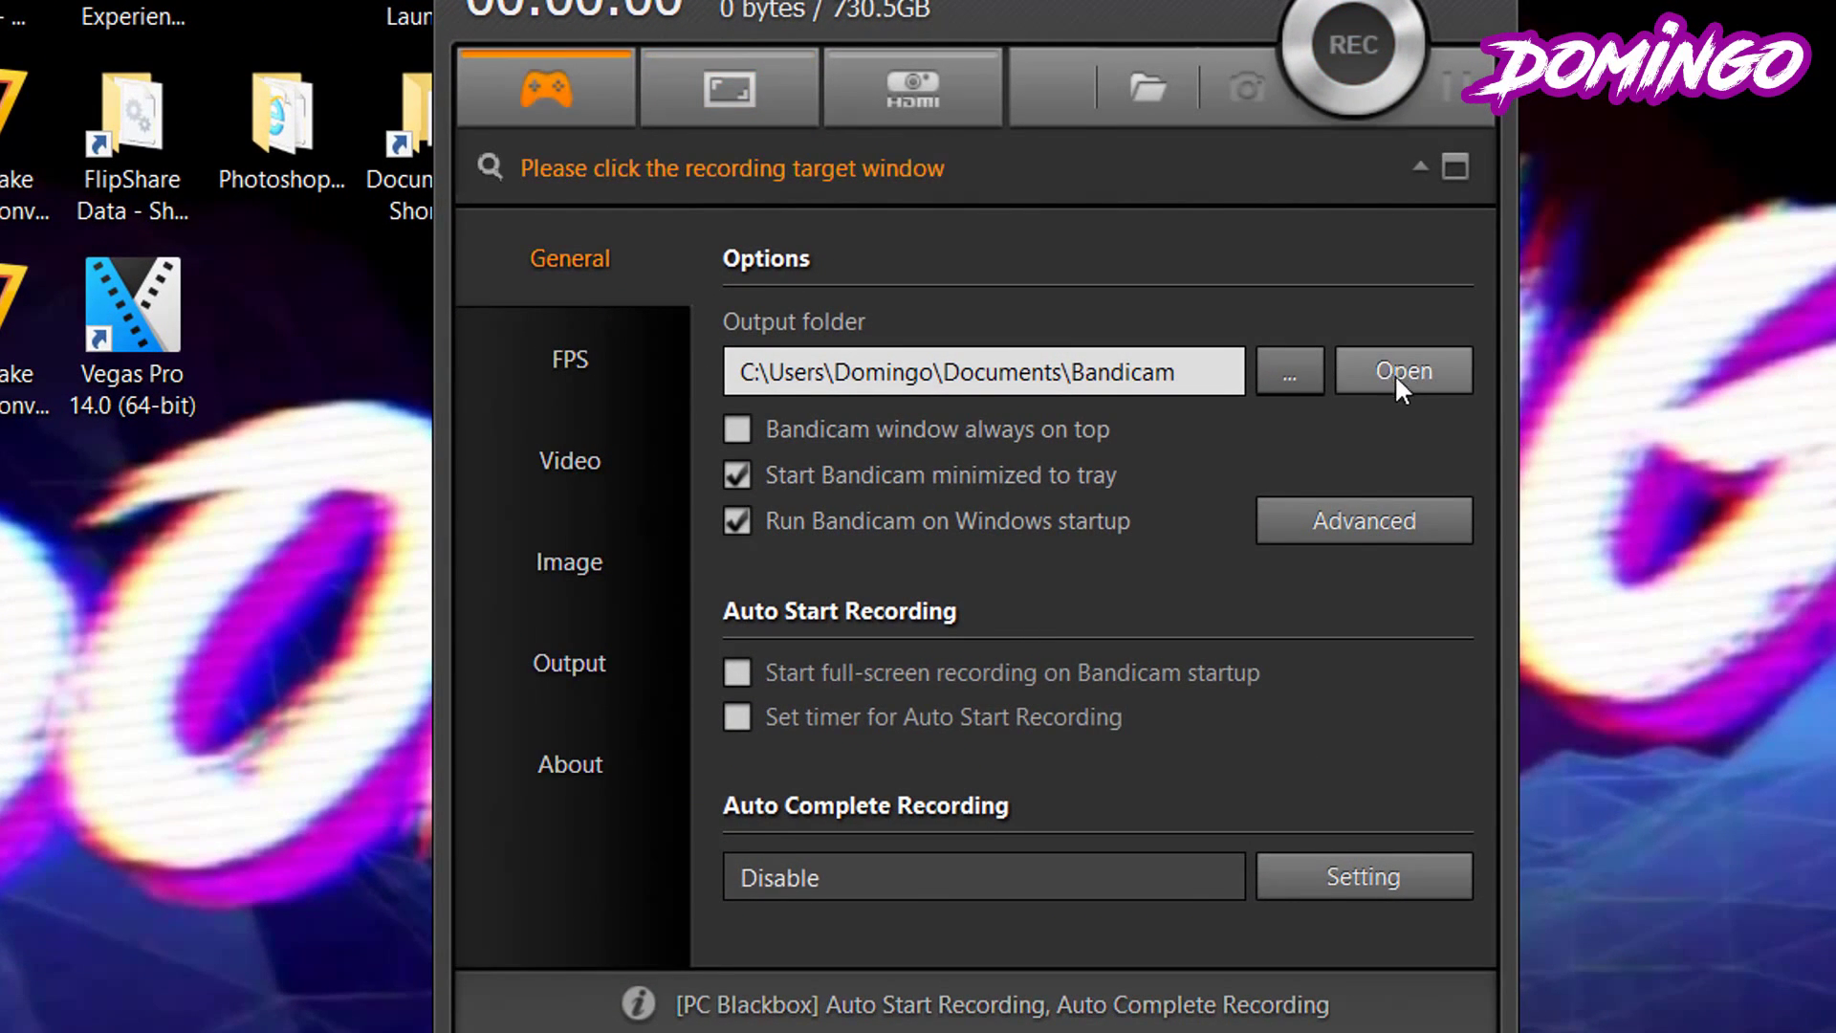
left_click(1394, 375)
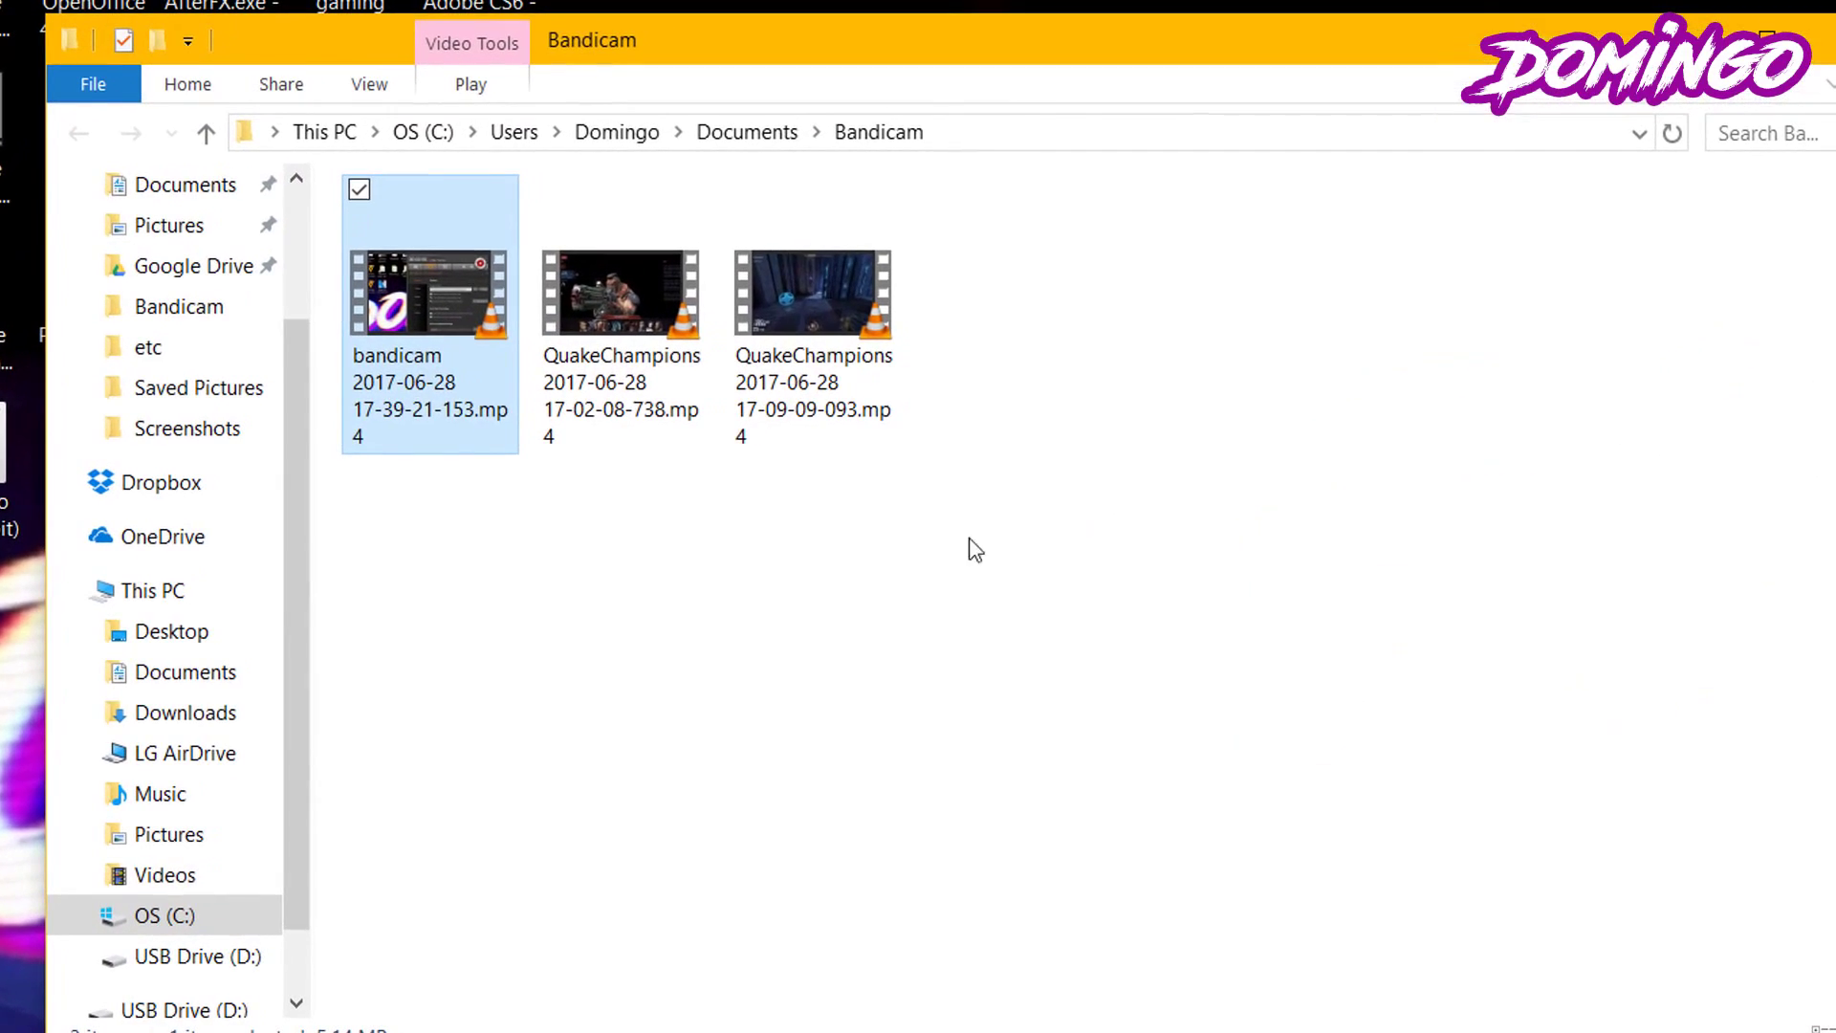
double_click(402, 316)
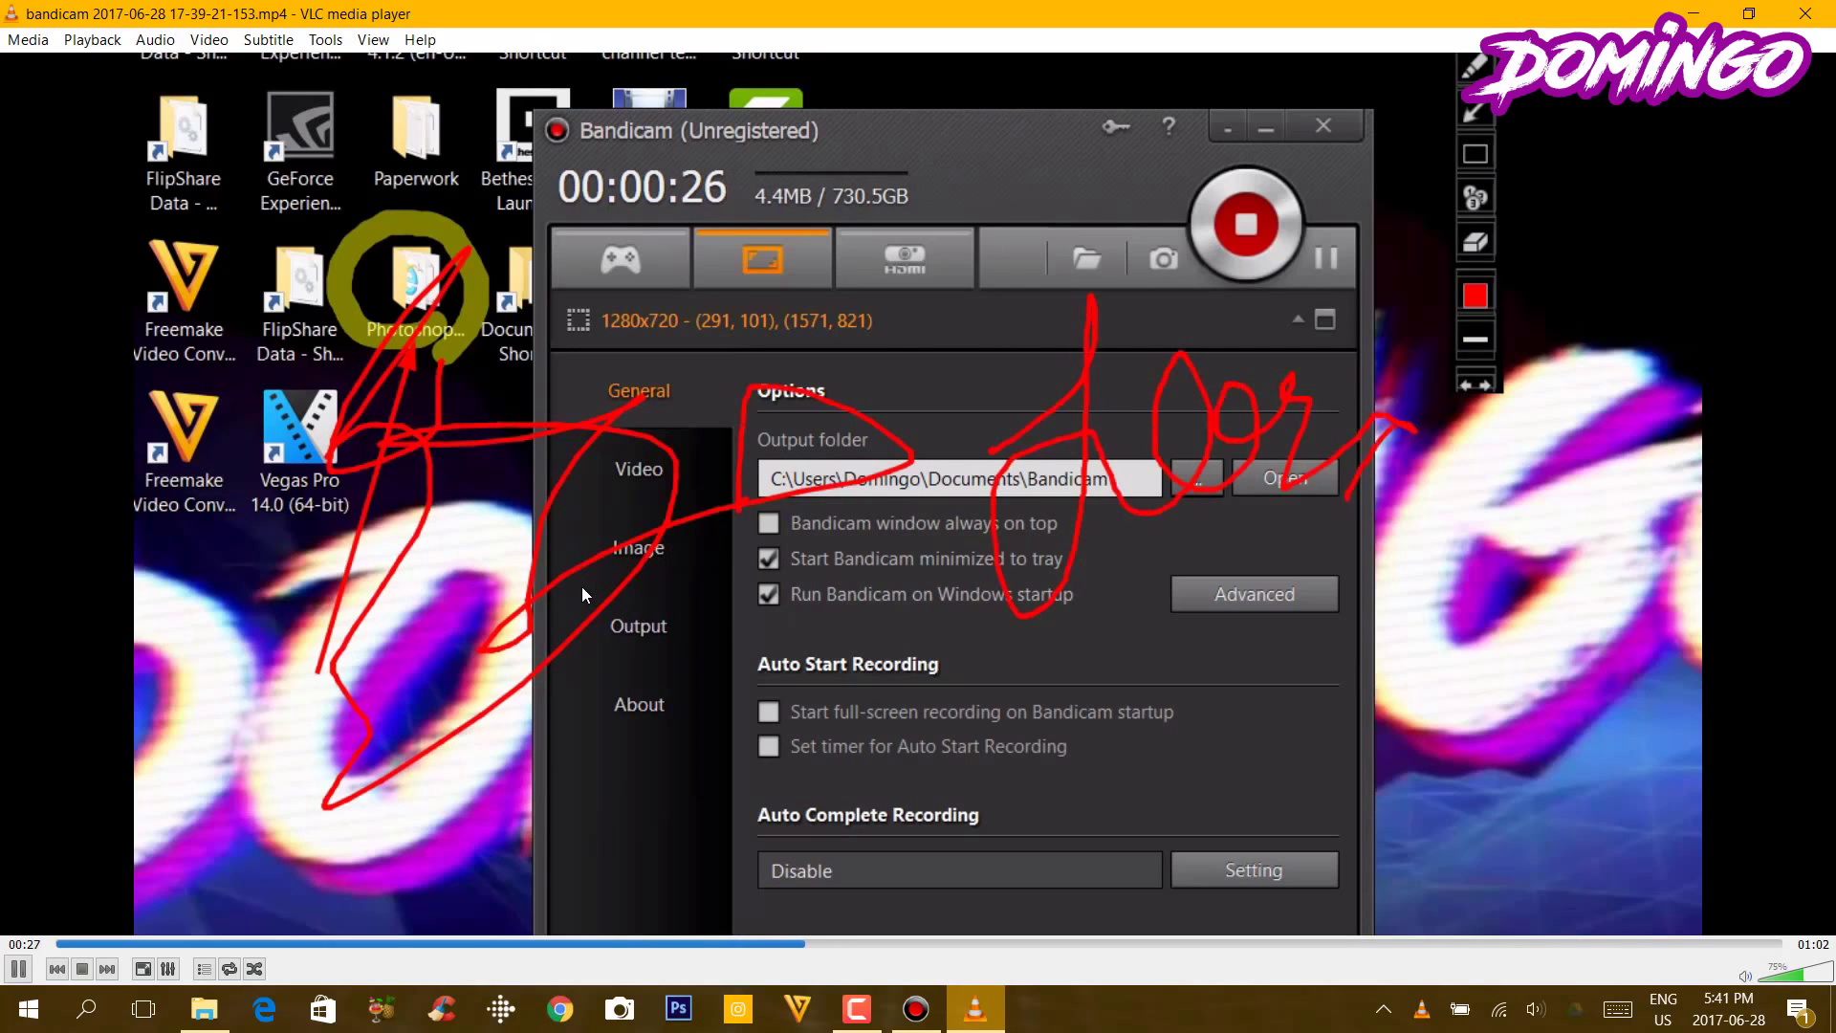
Step: Seek forward in the clip, pause playback, and return to the Bandicam window
key("Right")
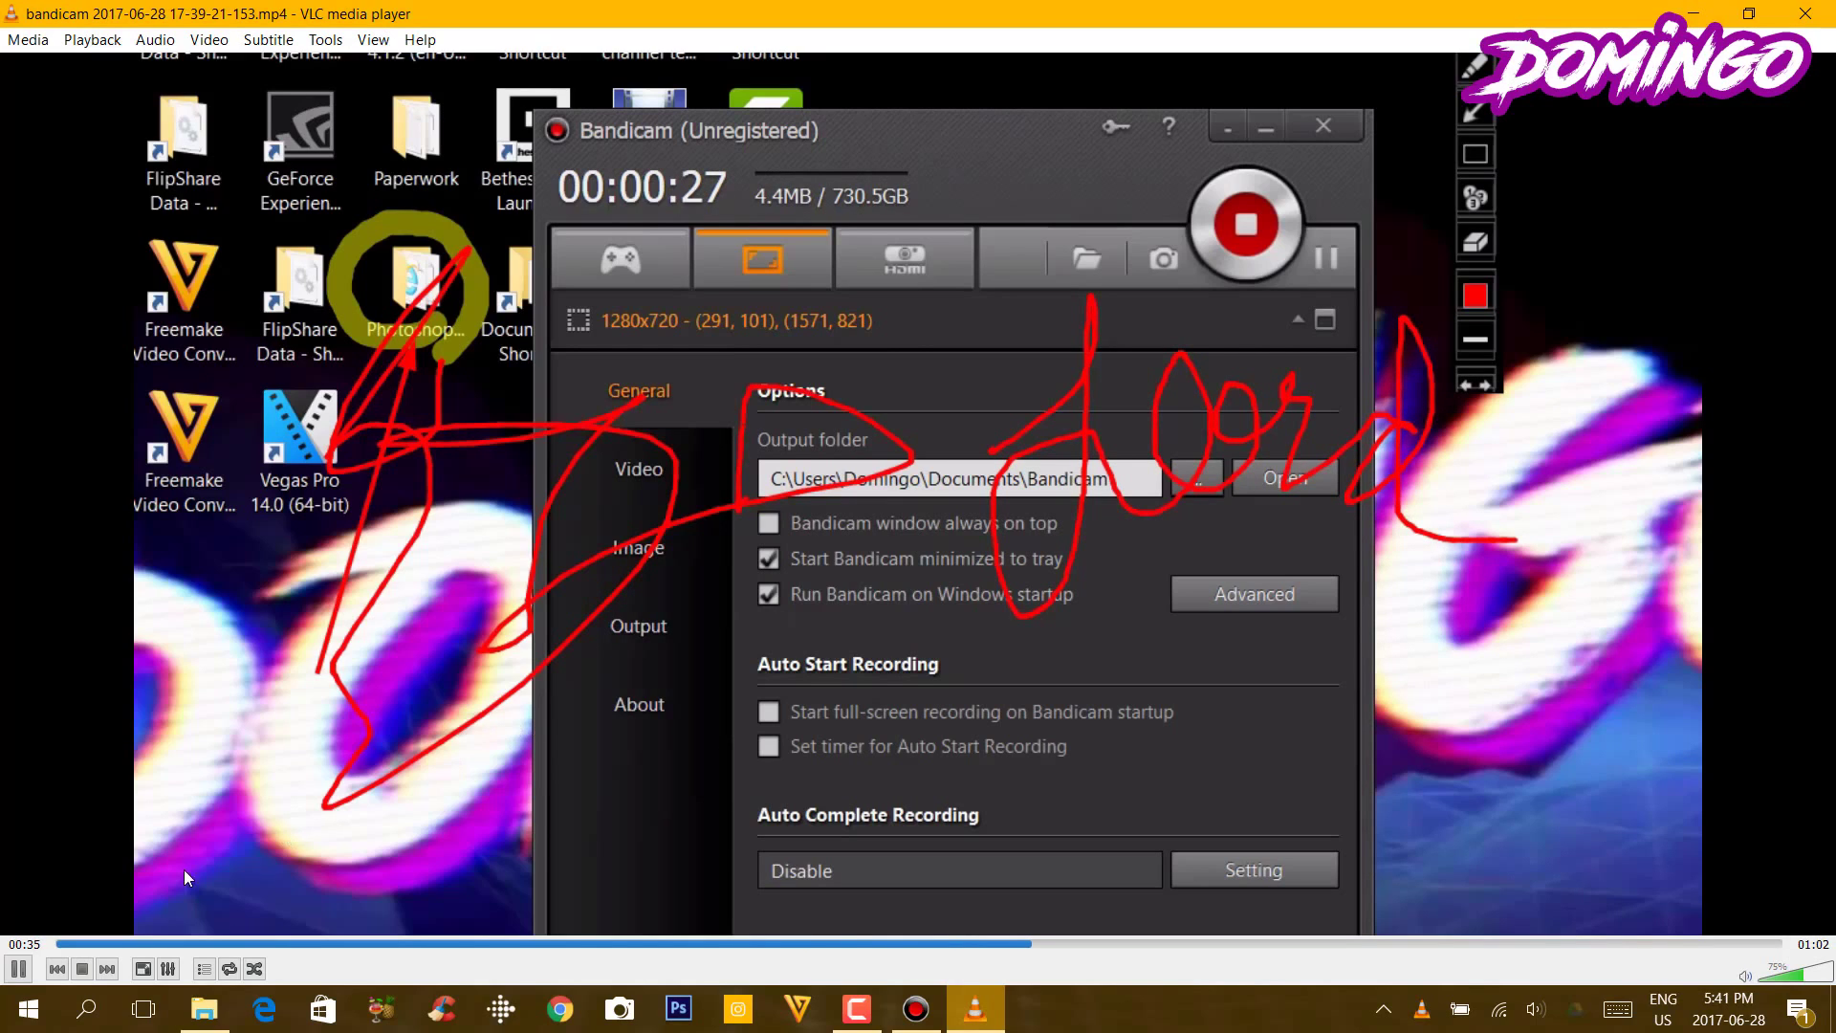
key("space")
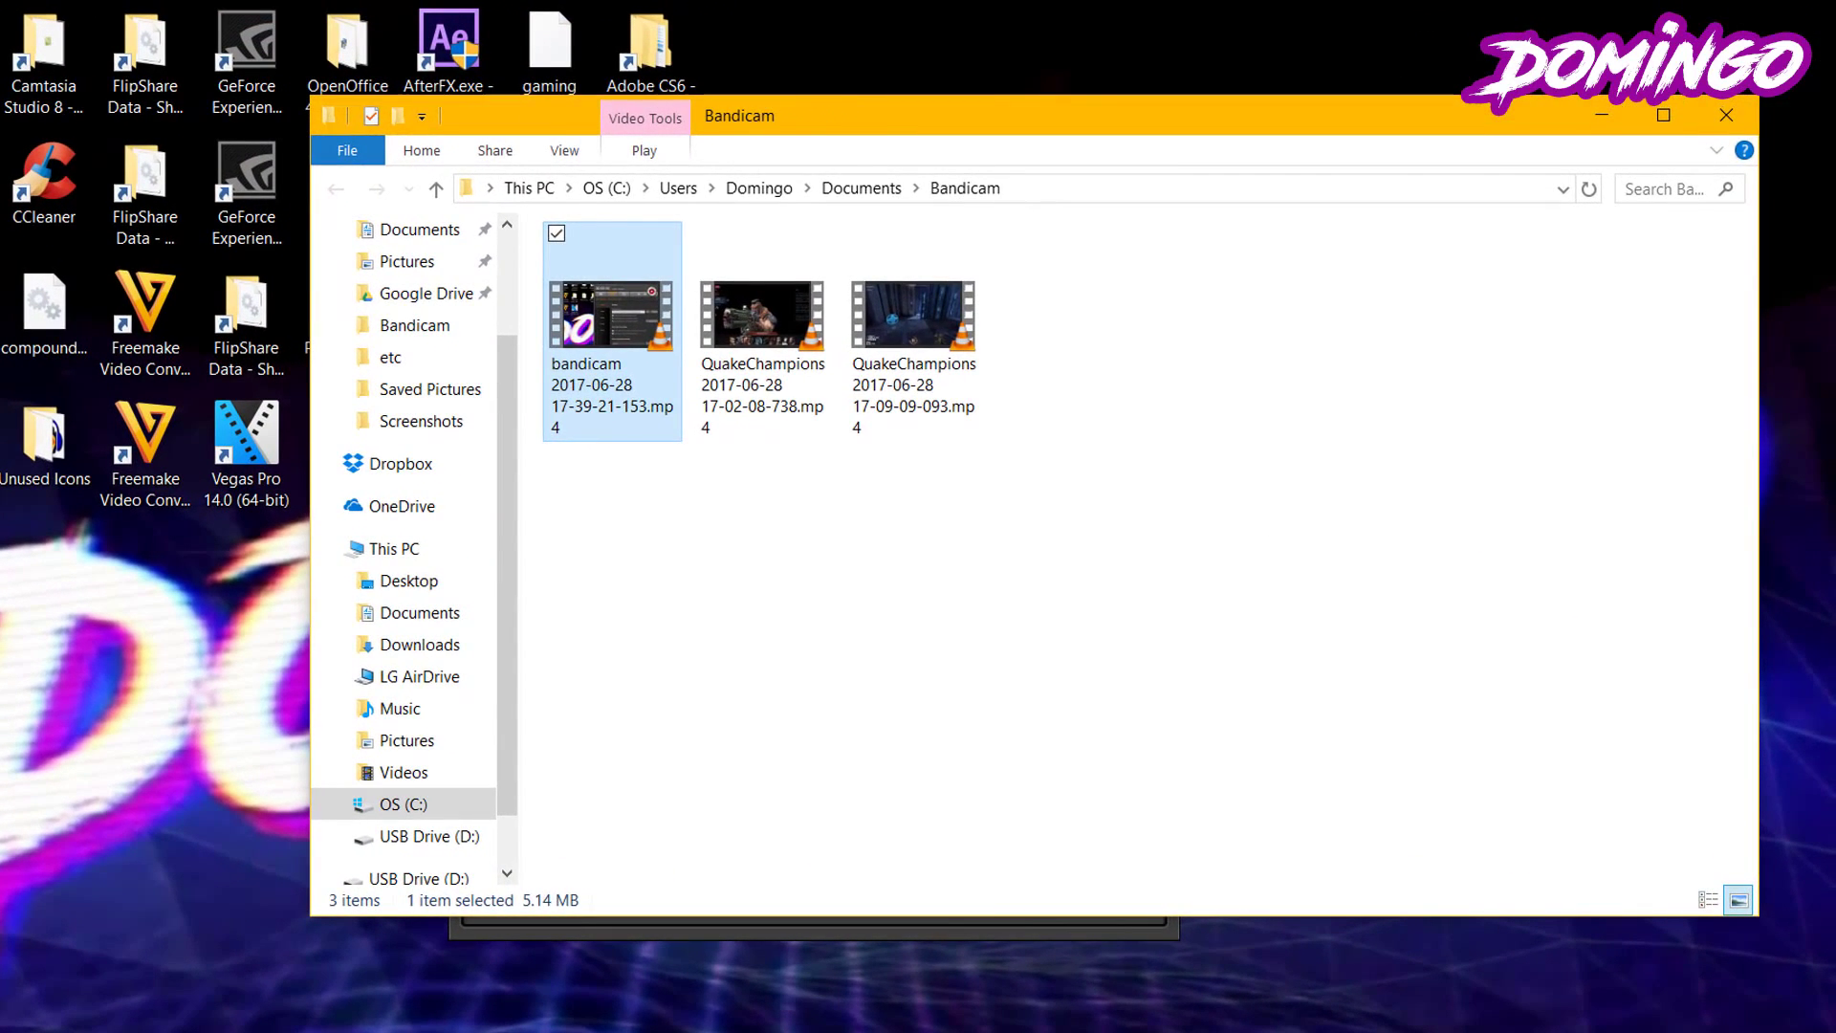
left_click(954, 925)
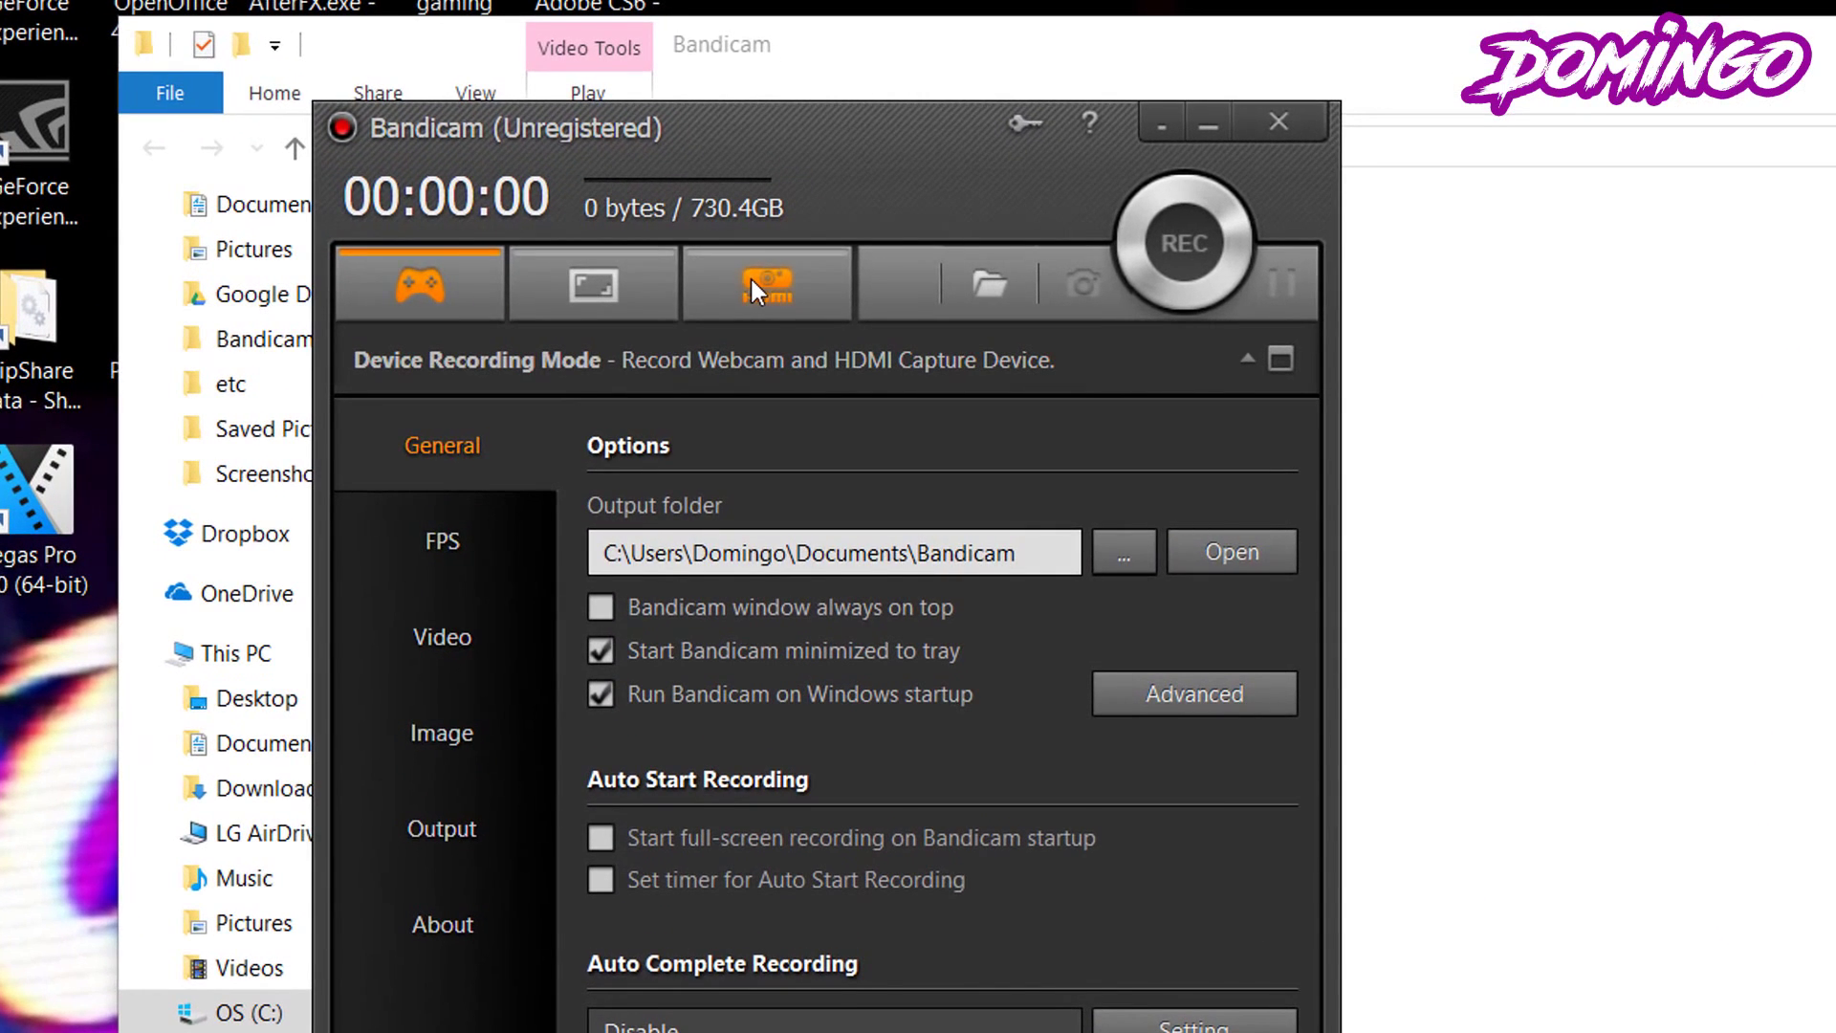
Step: Switch Bandicam to Device Recording Mode to open Device Selection
left_click(755, 284)
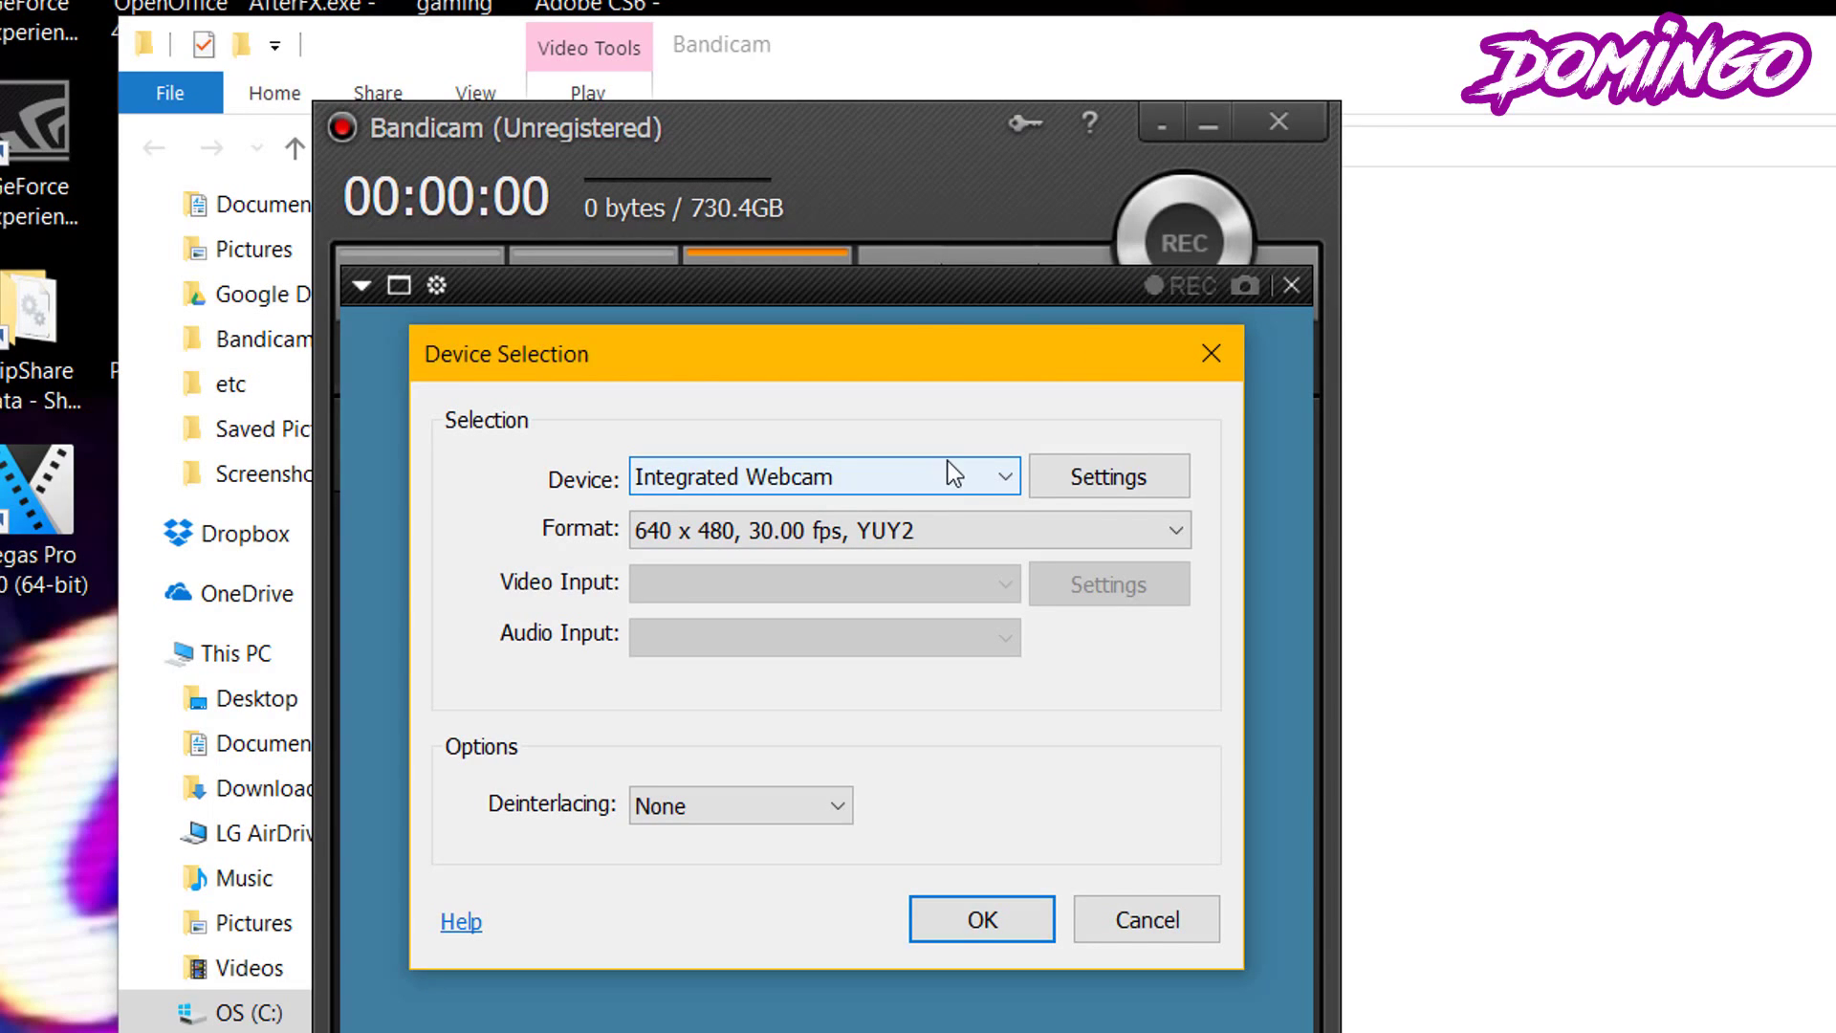
Step: Select Microsoft® LifeCam HD-3000 at 1280 x 720, 30.00 fps, YUY2, deinterlacing None, and confirm
left_click(981, 473)
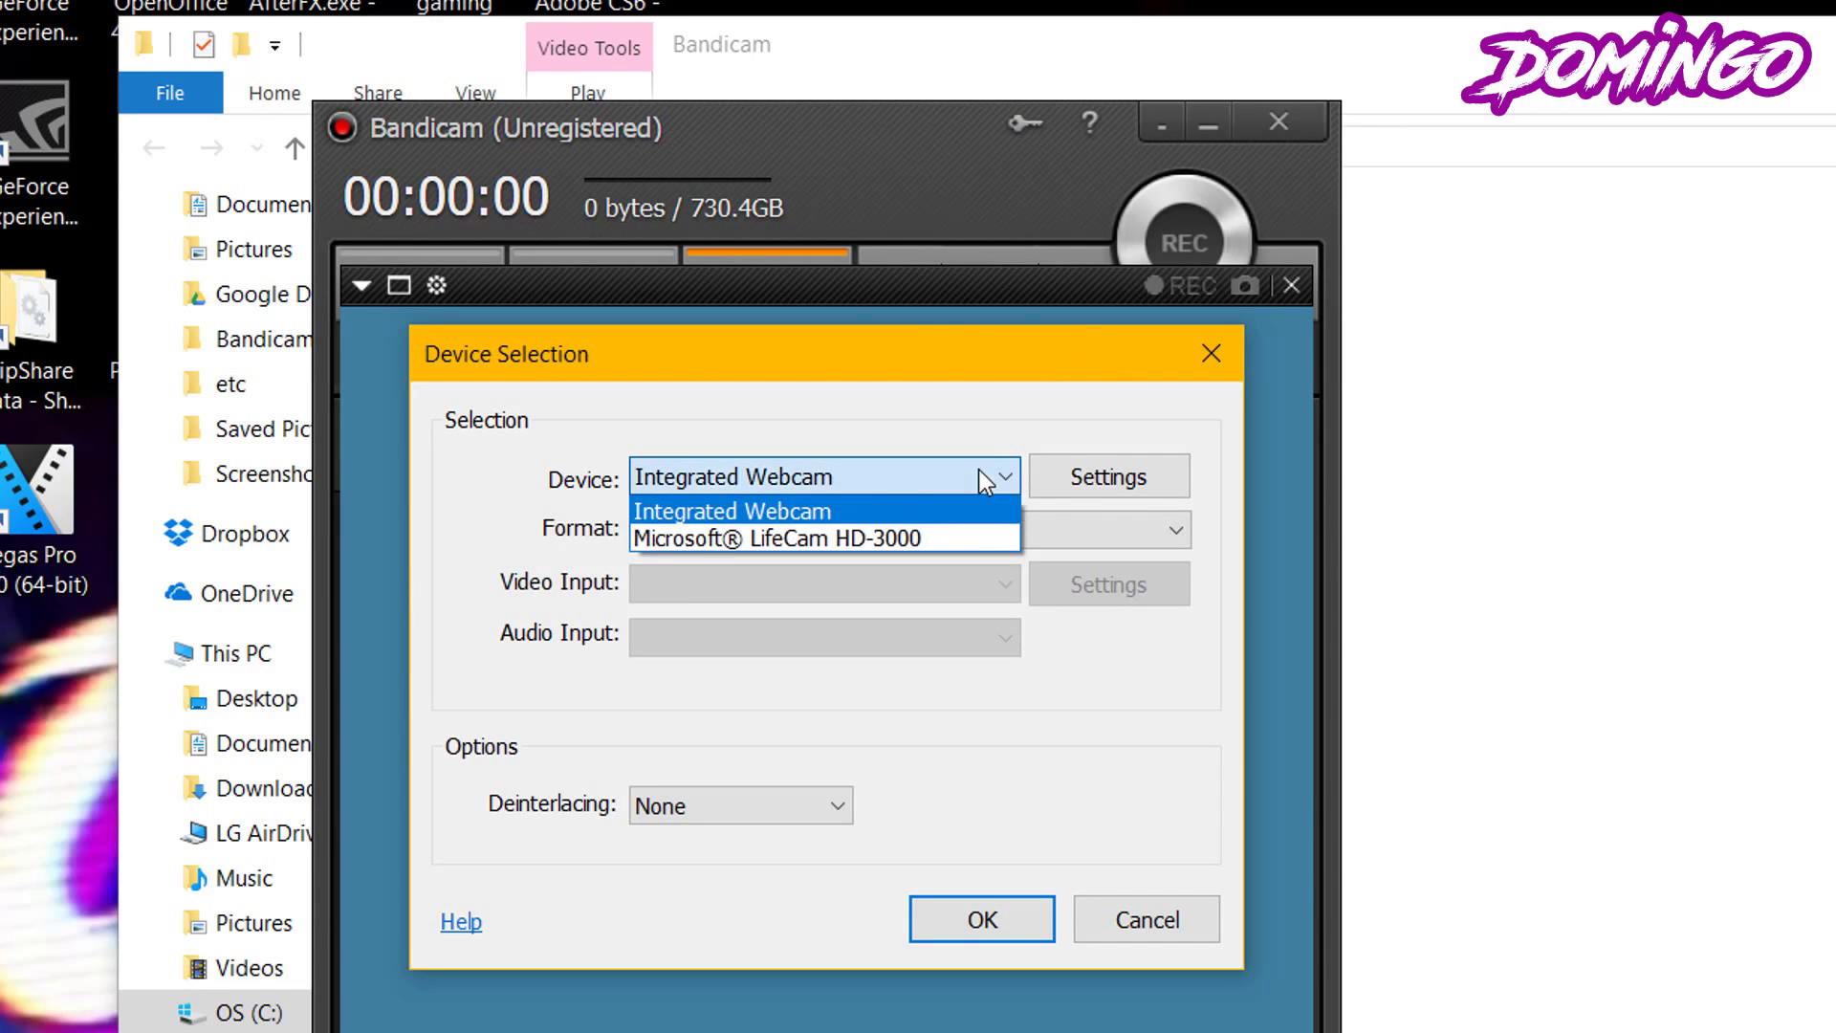
left_click(831, 536)
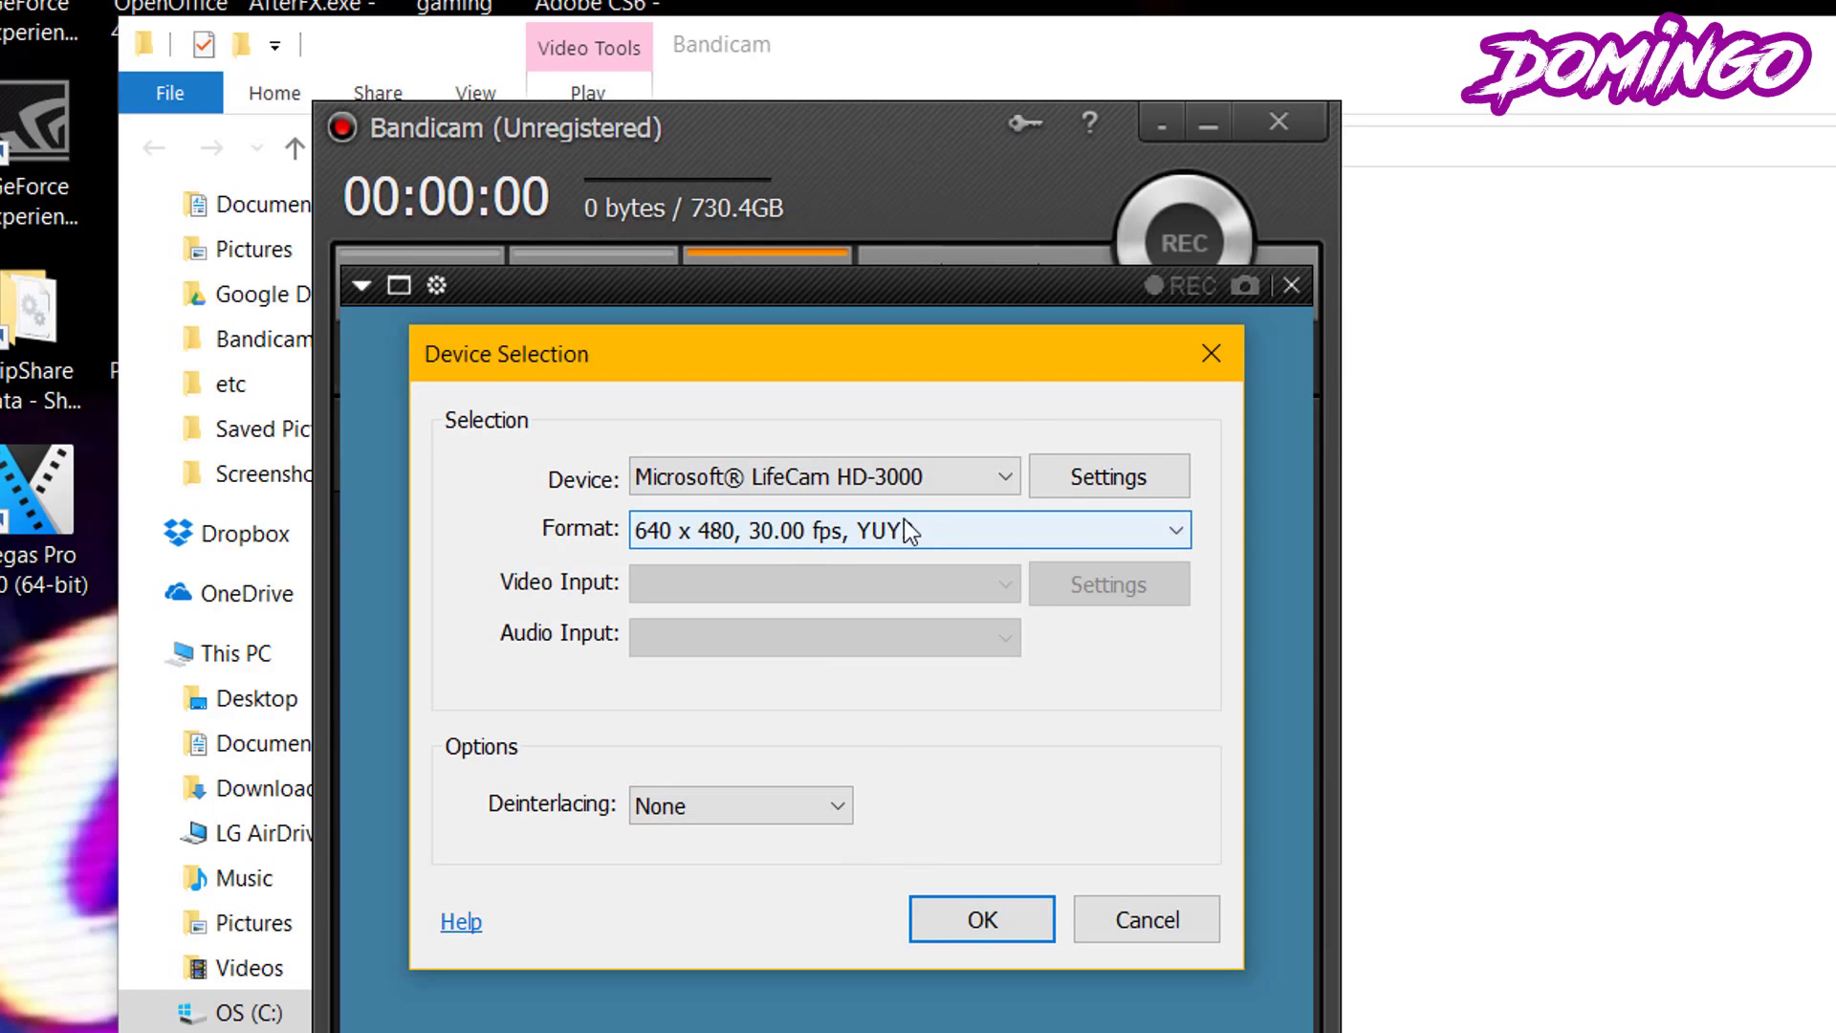
left_click(814, 533)
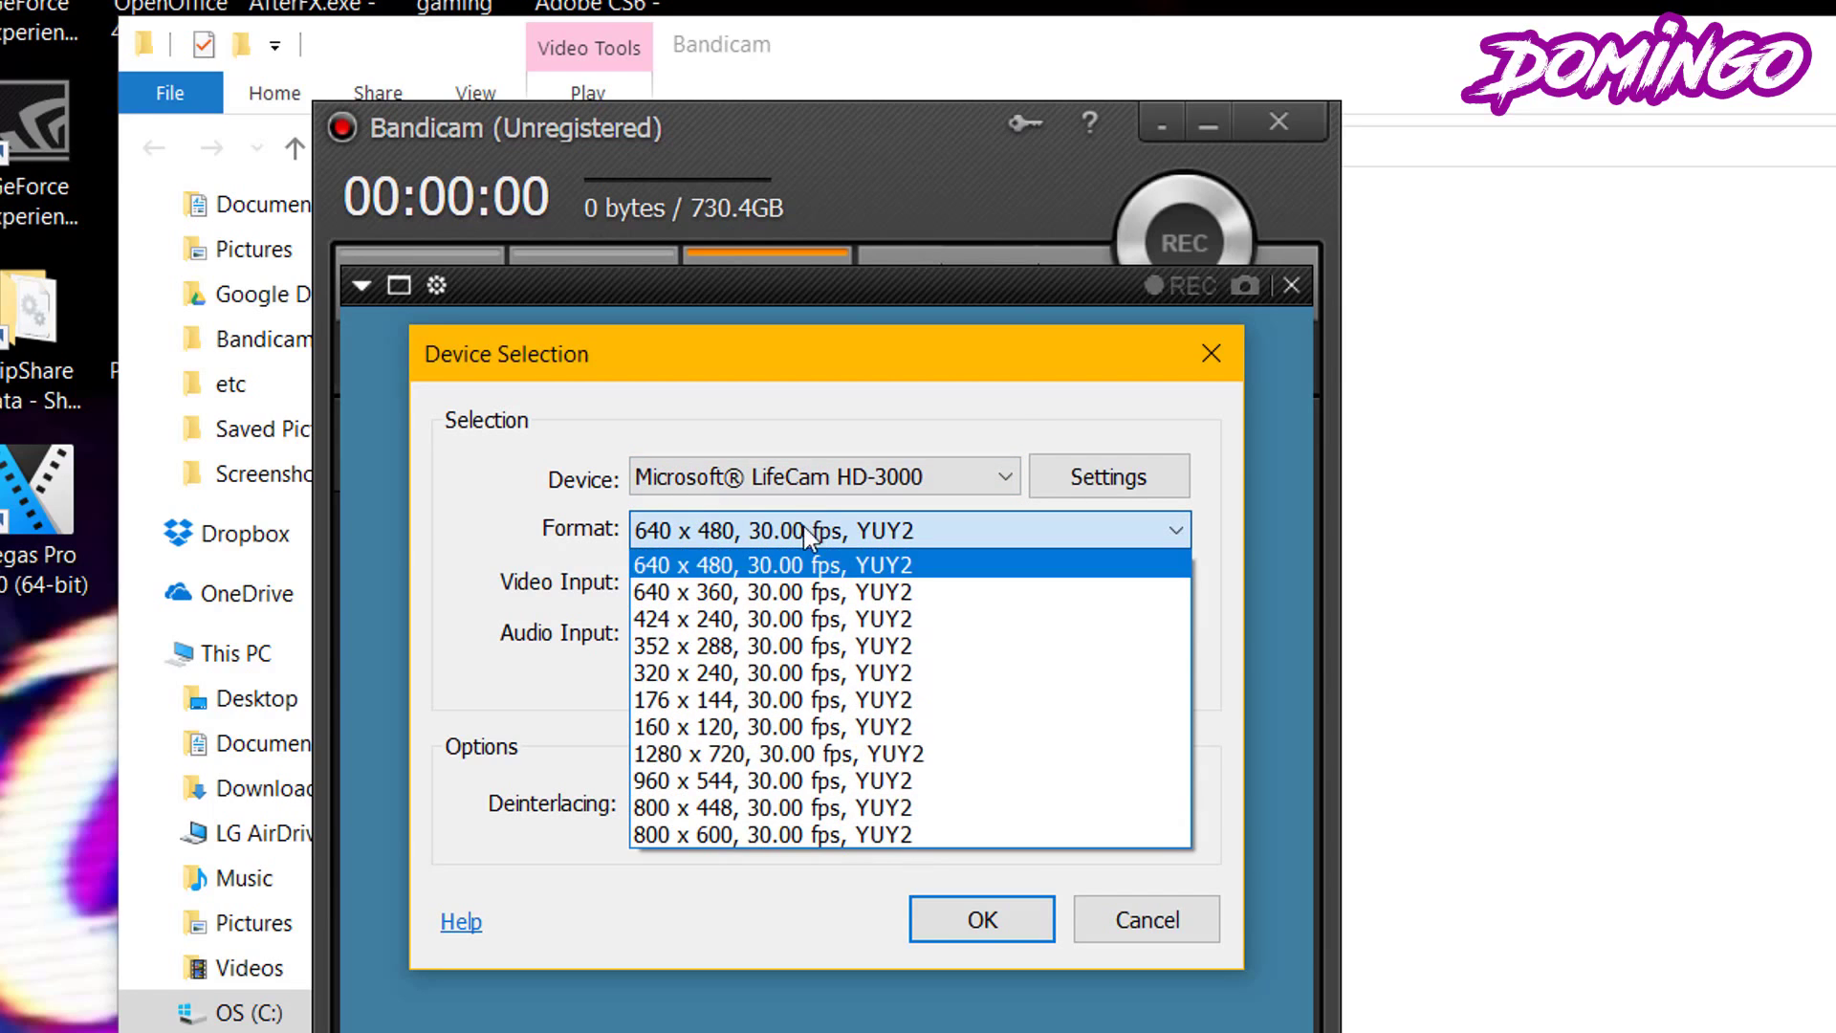
left_click(706, 755)
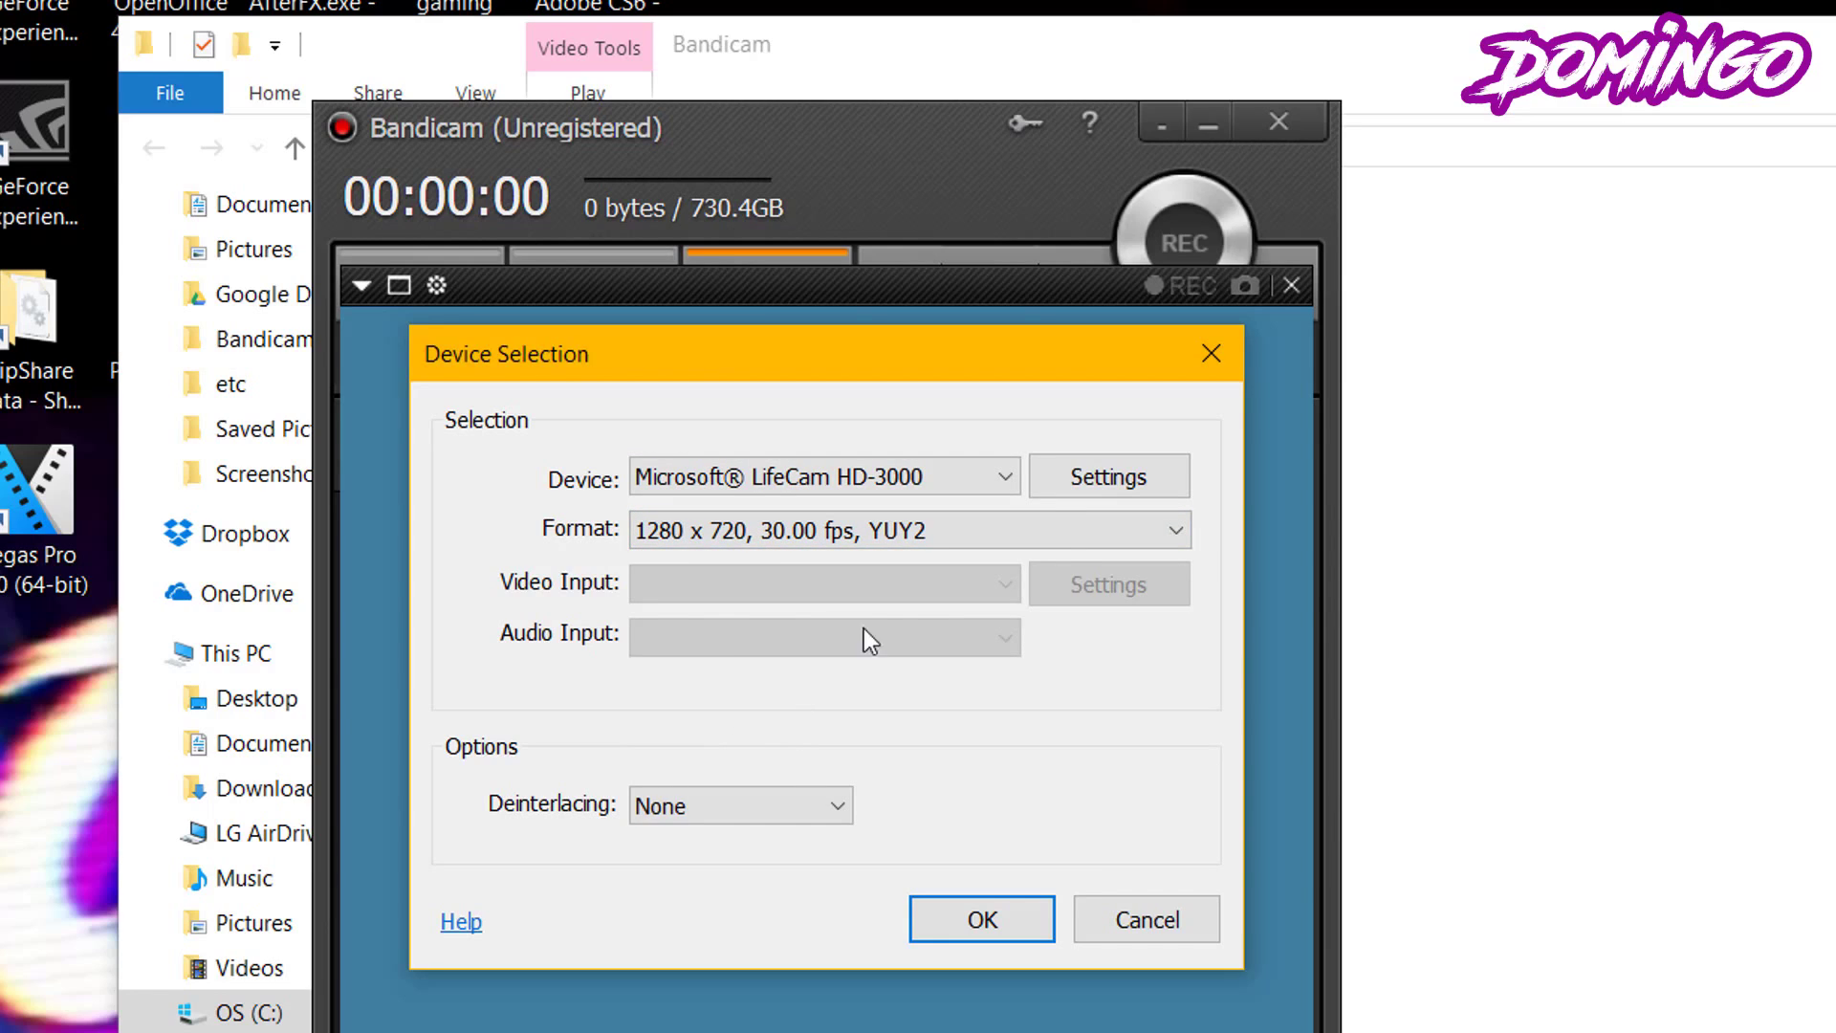
left_click(692, 807)
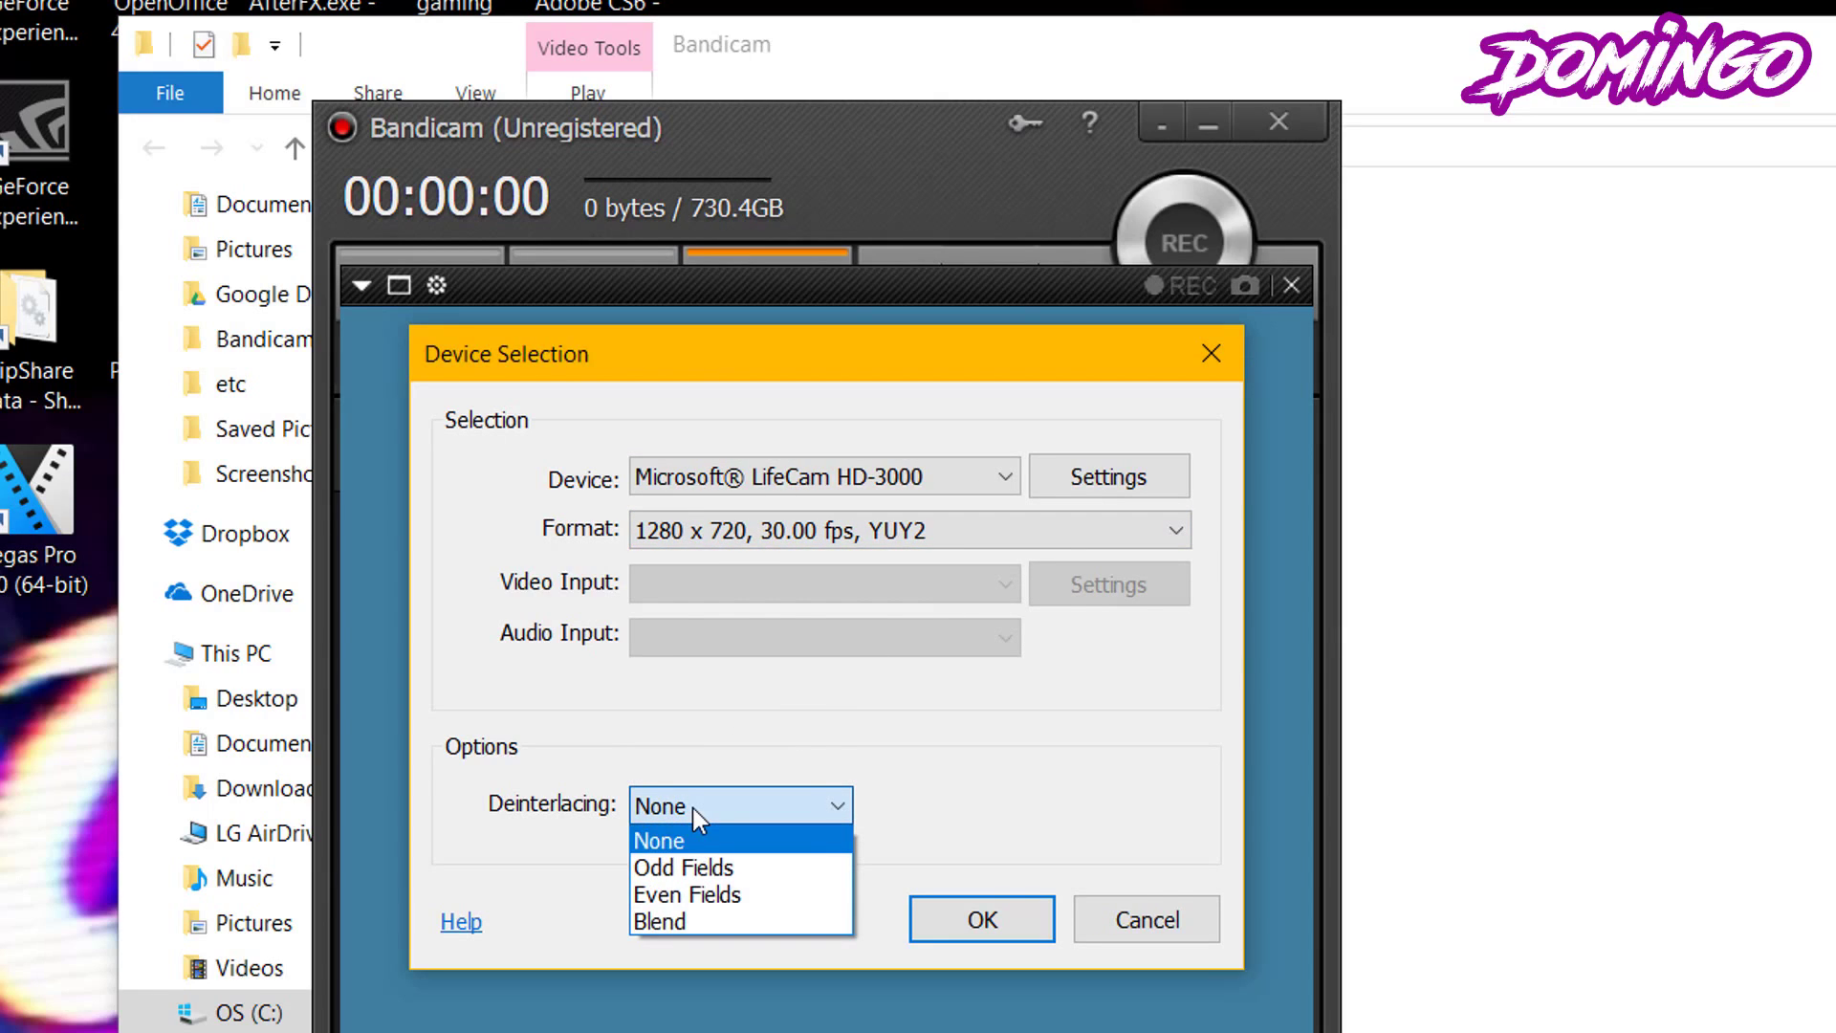
left_click(669, 841)
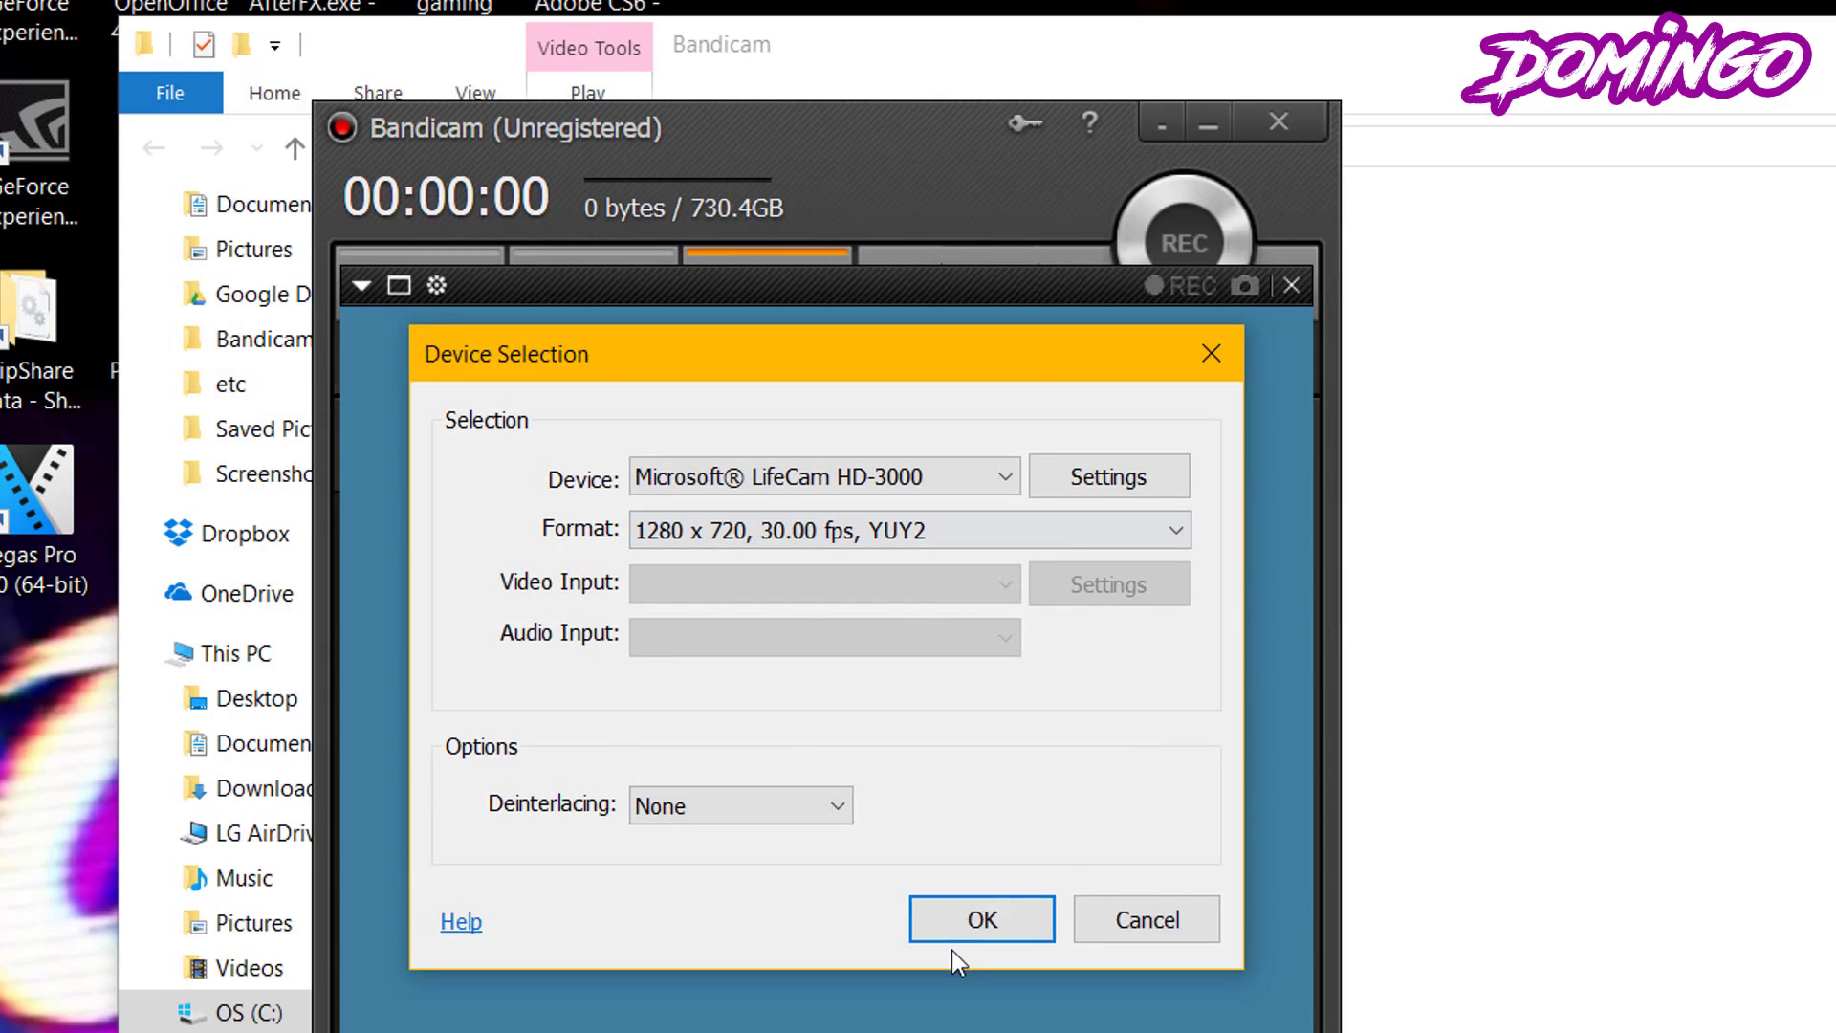
left_click(977, 920)
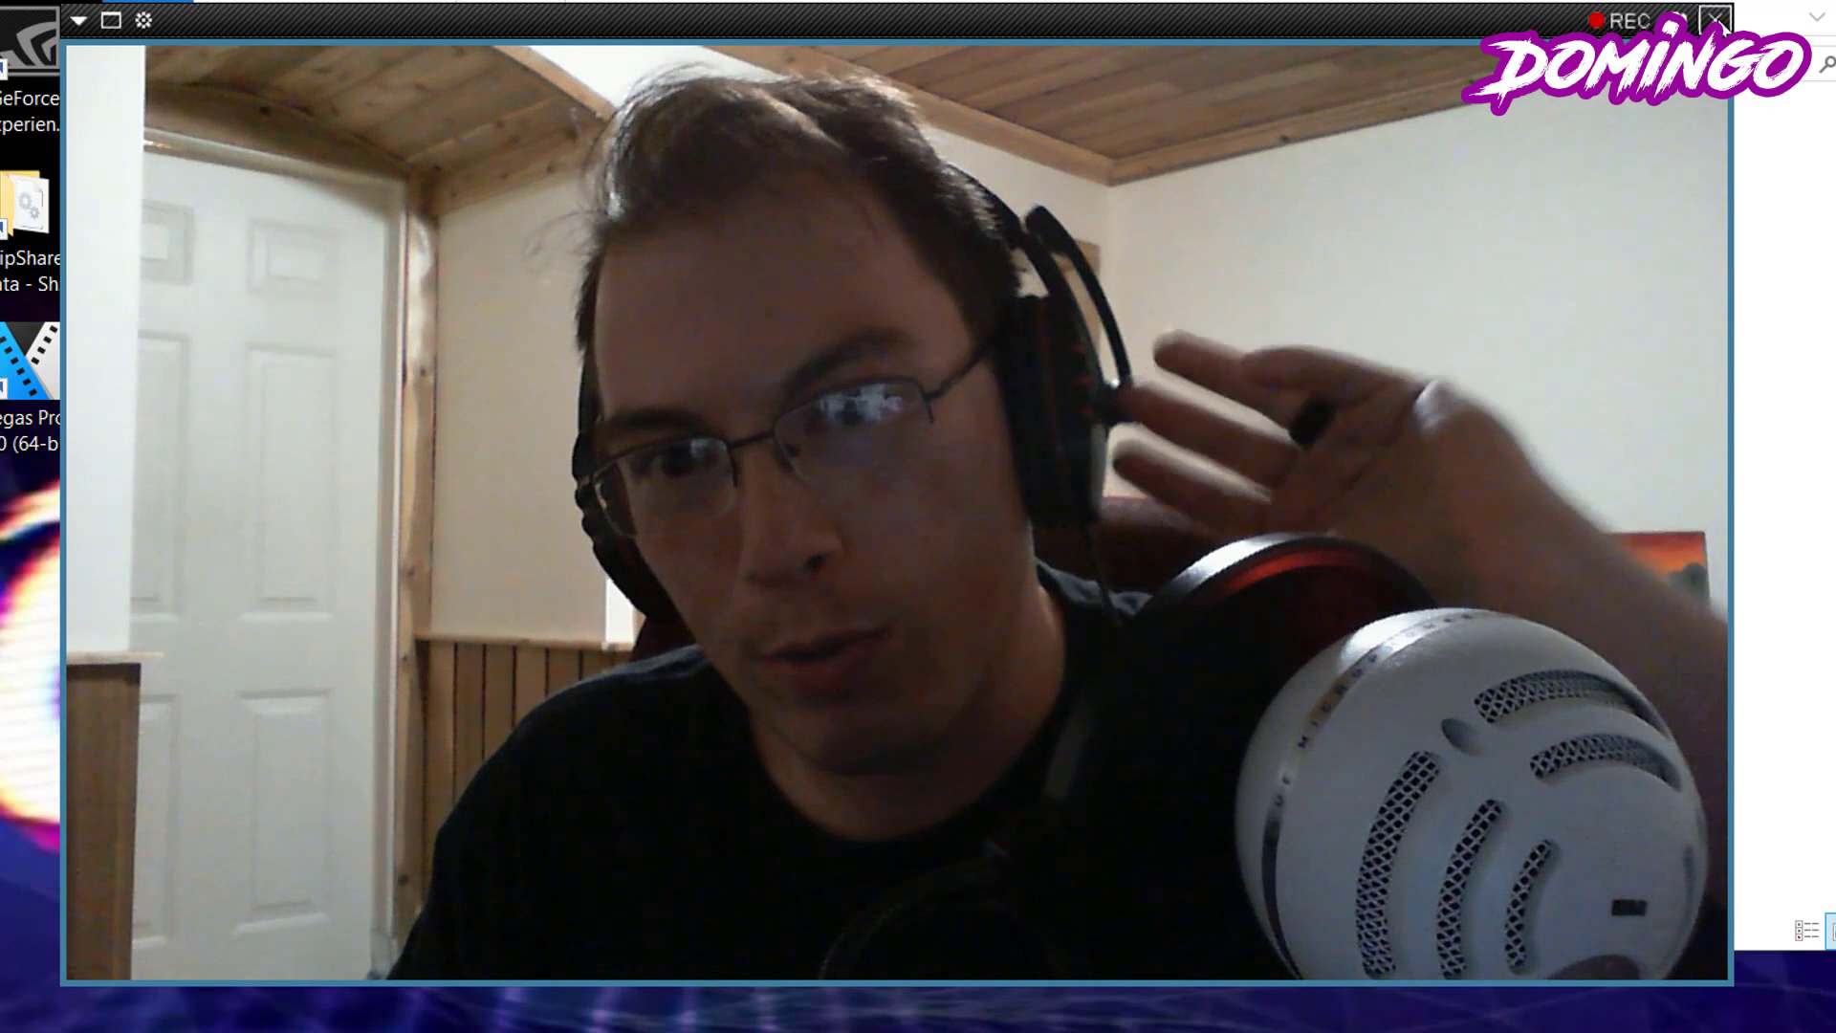
Step: Close the live webcam preview window after checking the feed
left_click(1716, 19)
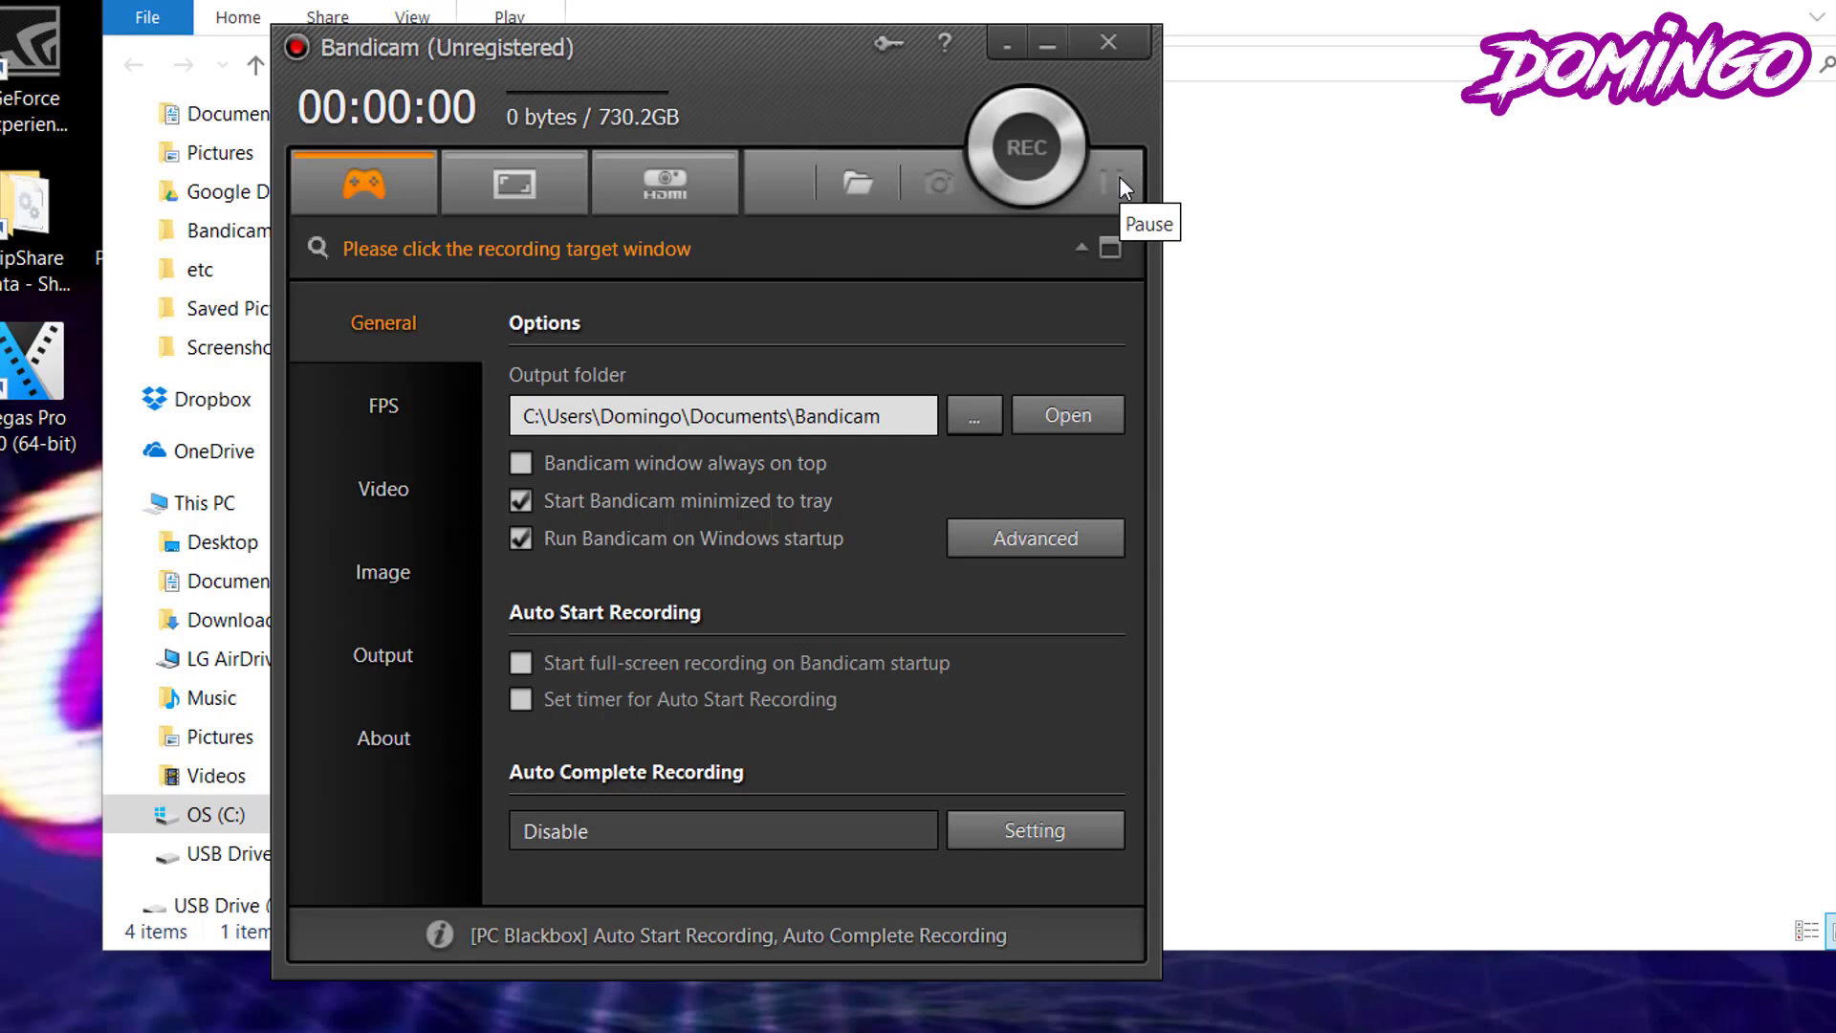
left_click(528, 194)
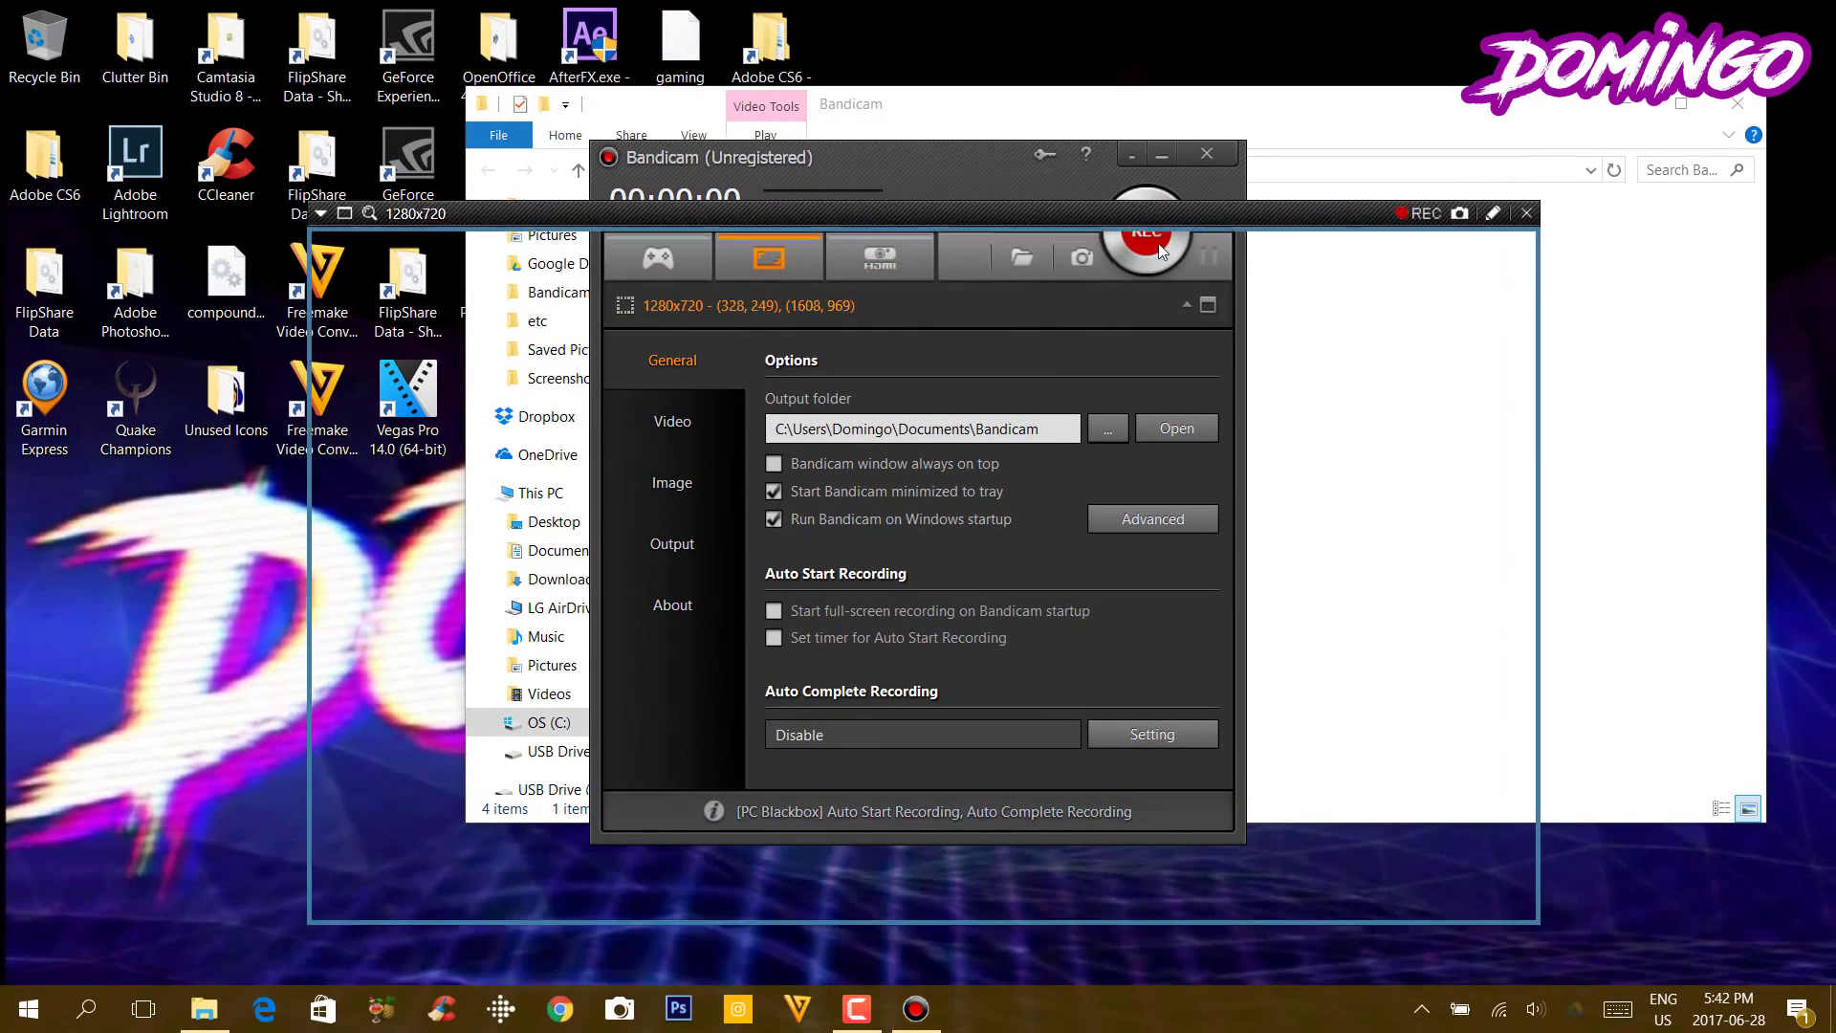
left_click_drag(1207, 258, 1328, 311)
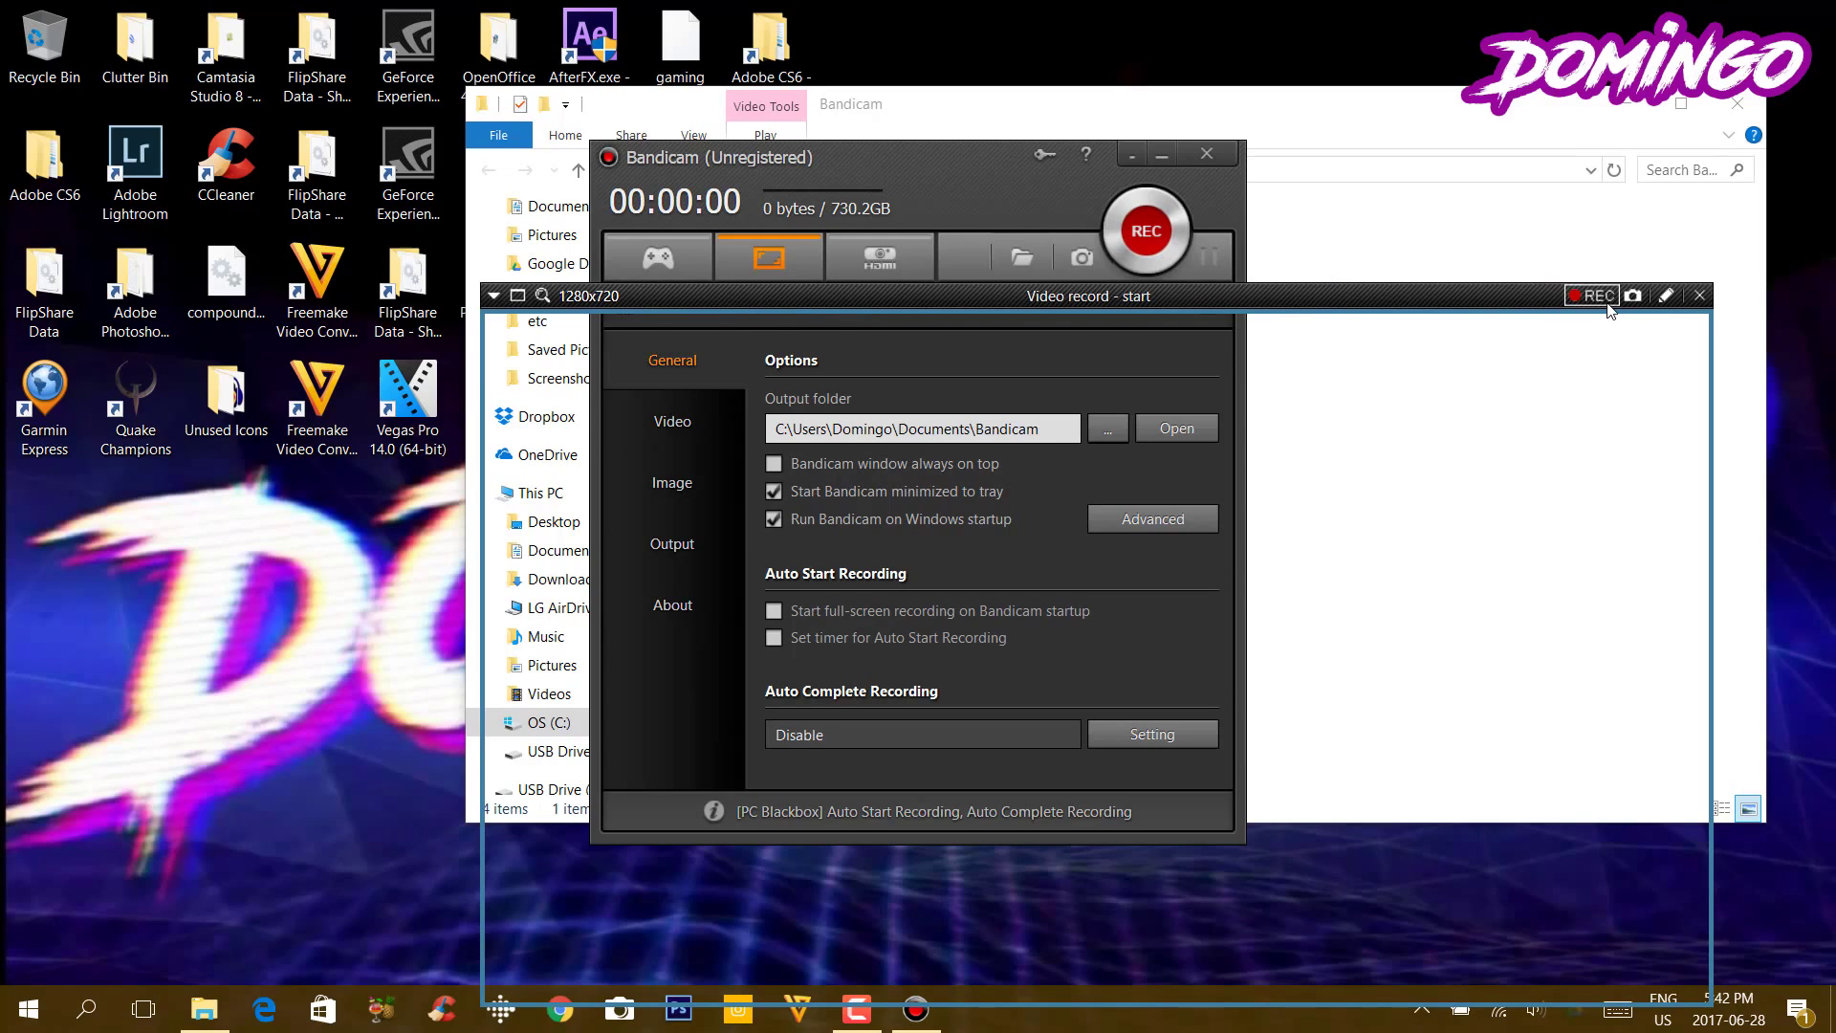
left_click(1699, 295)
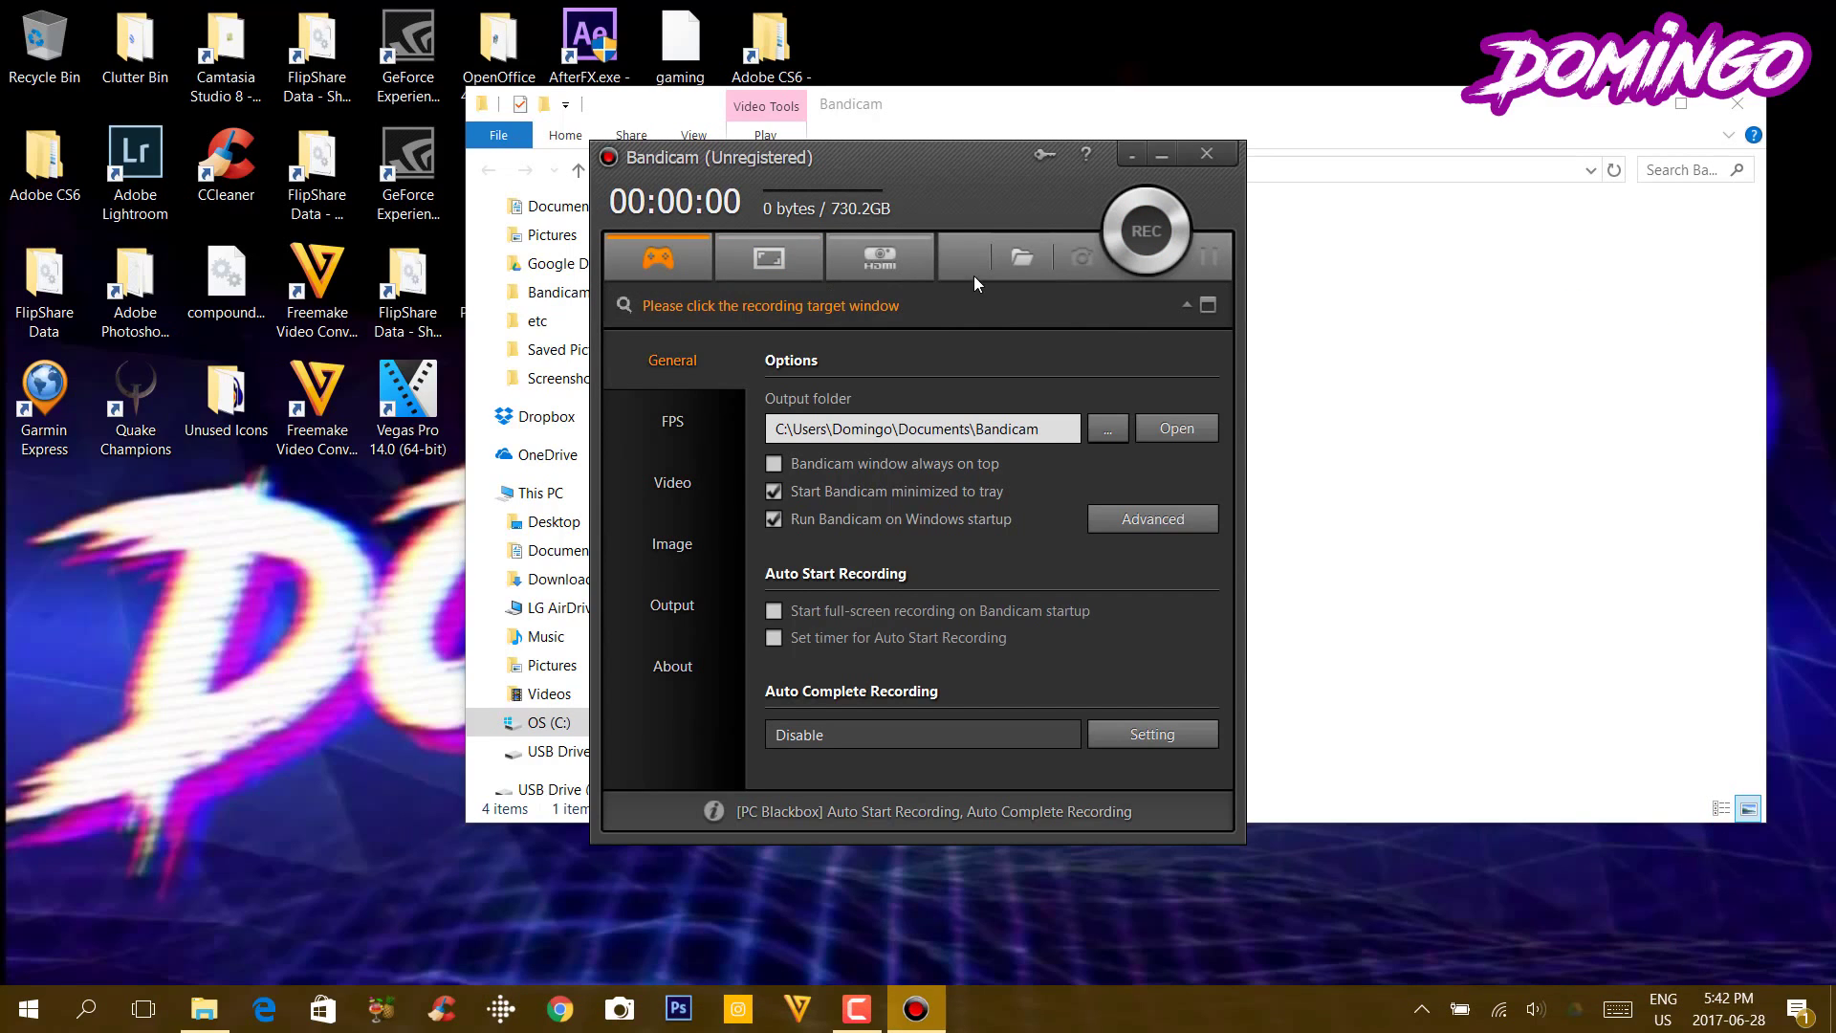